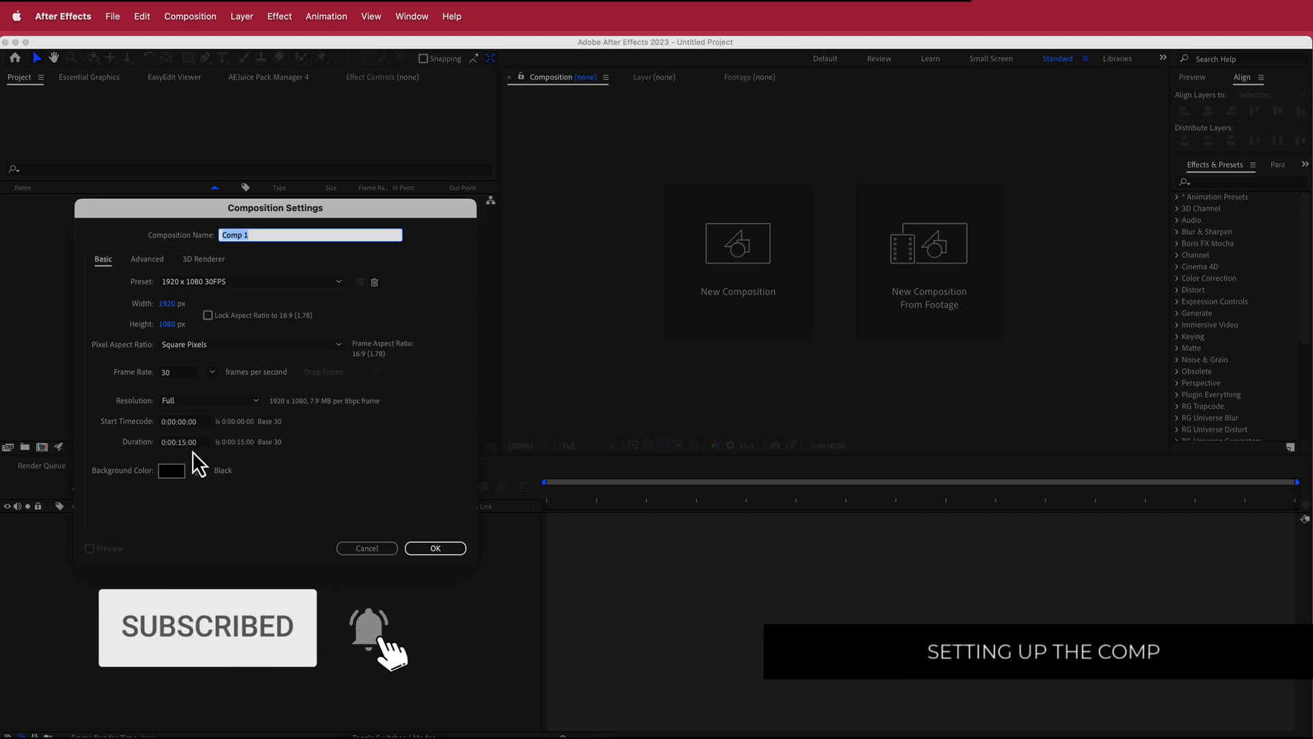
# Create Comp 1 and add a new solid layer named MIR.
pyautogui.click(445, 547)
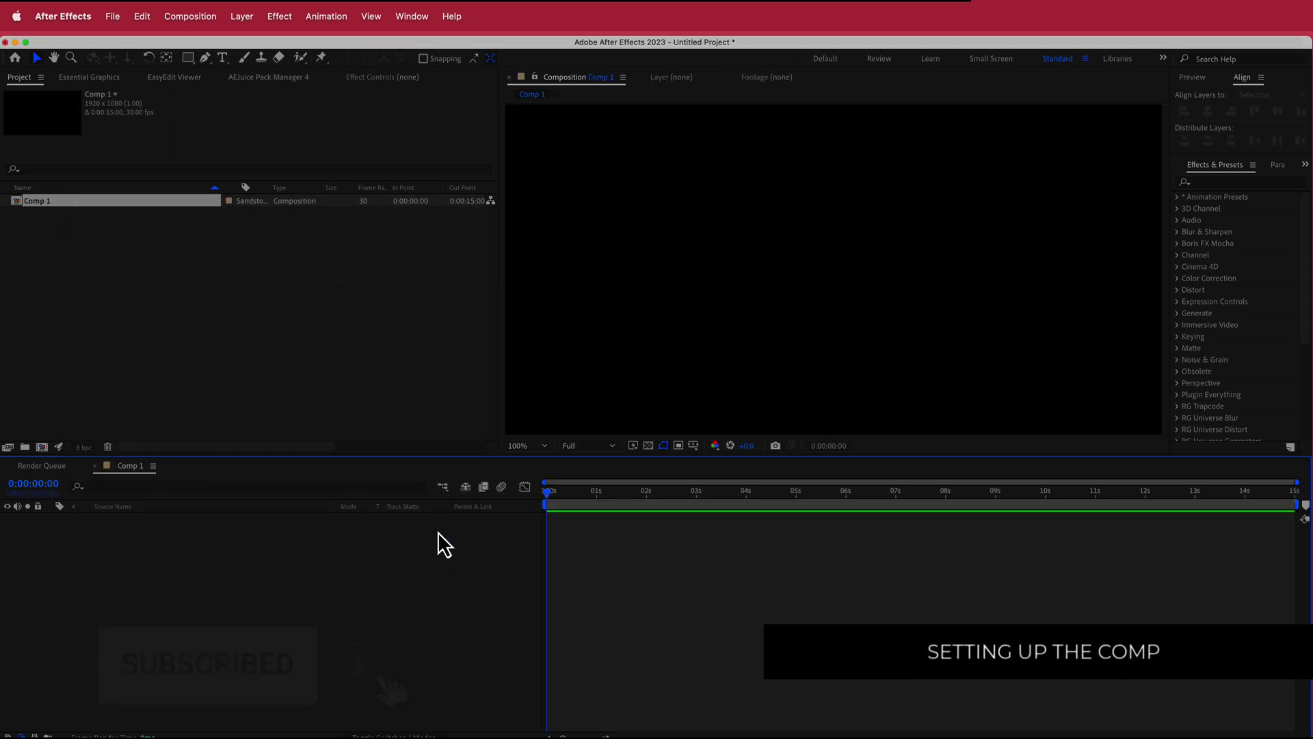
pyautogui.rightClick(418, 524)
pyautogui.moveTo(481, 536)
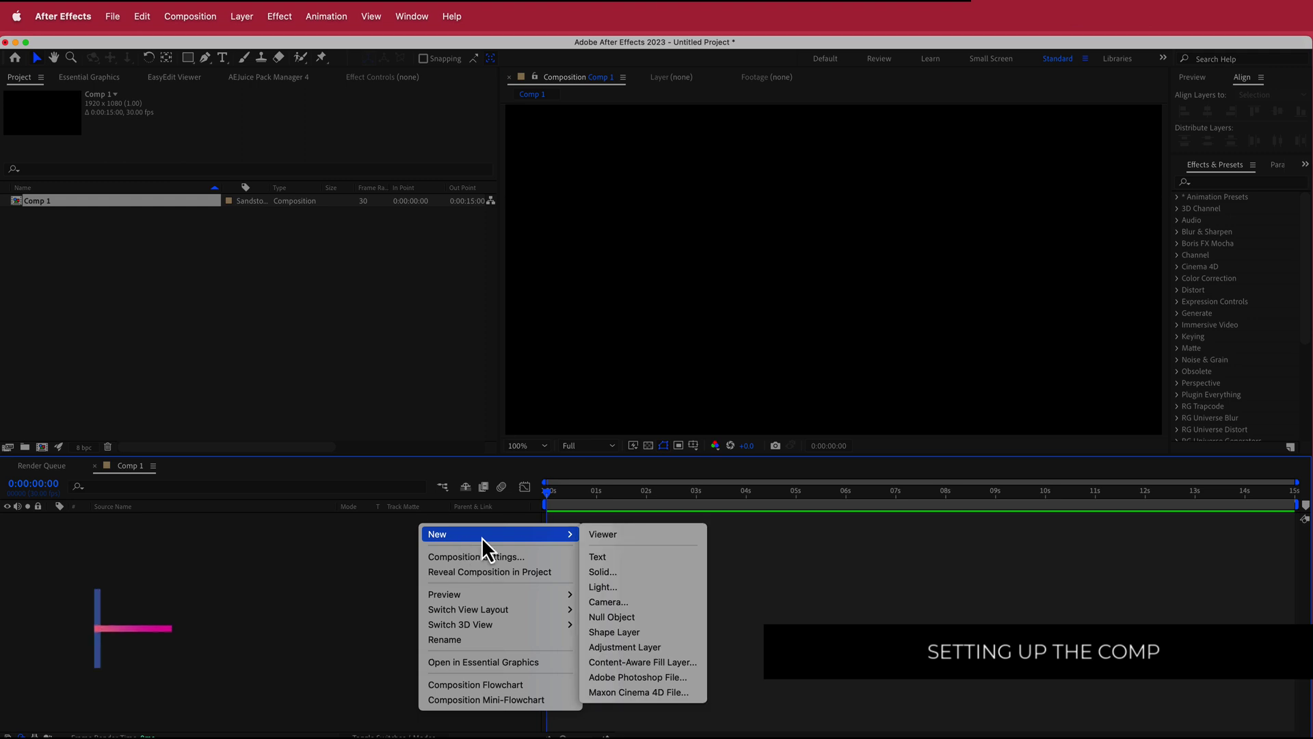
pyautogui.click(629, 571)
pyautogui.write('MI$')
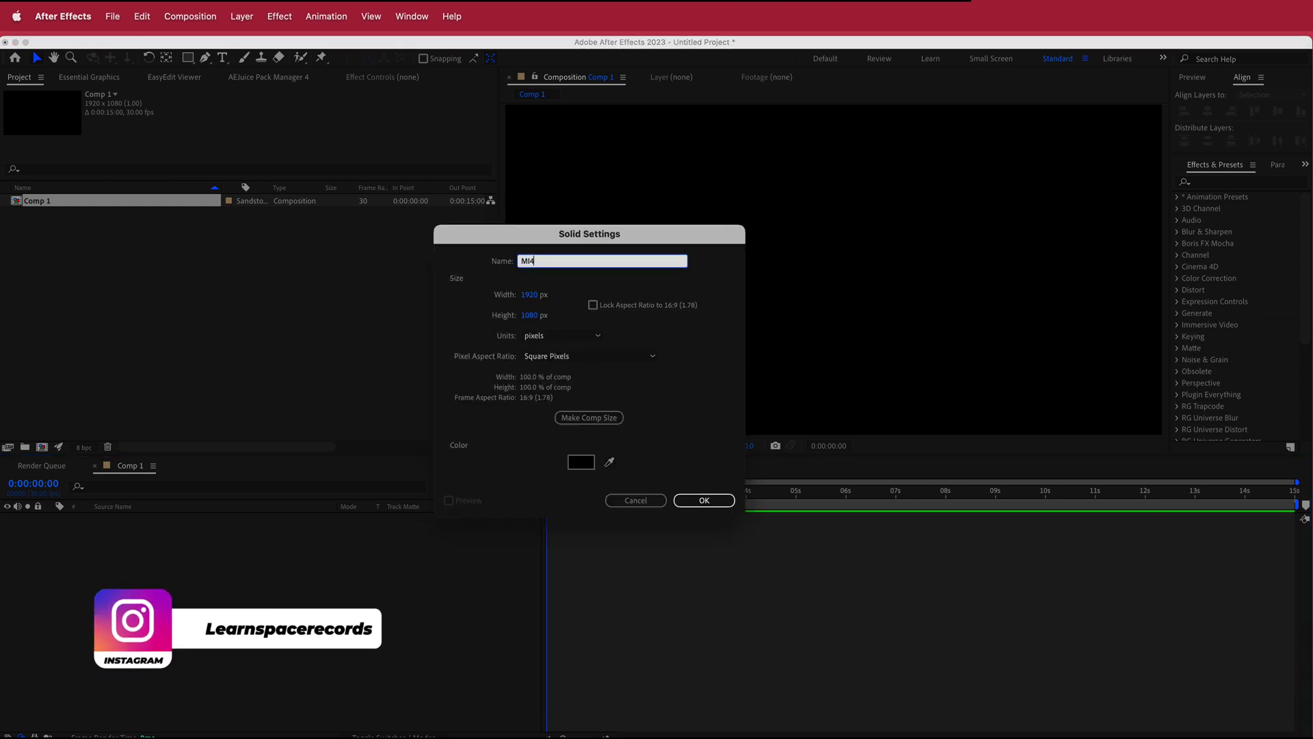
pyautogui.press('BackSpace')
pyautogui.write('R')
pyautogui.press('Return')
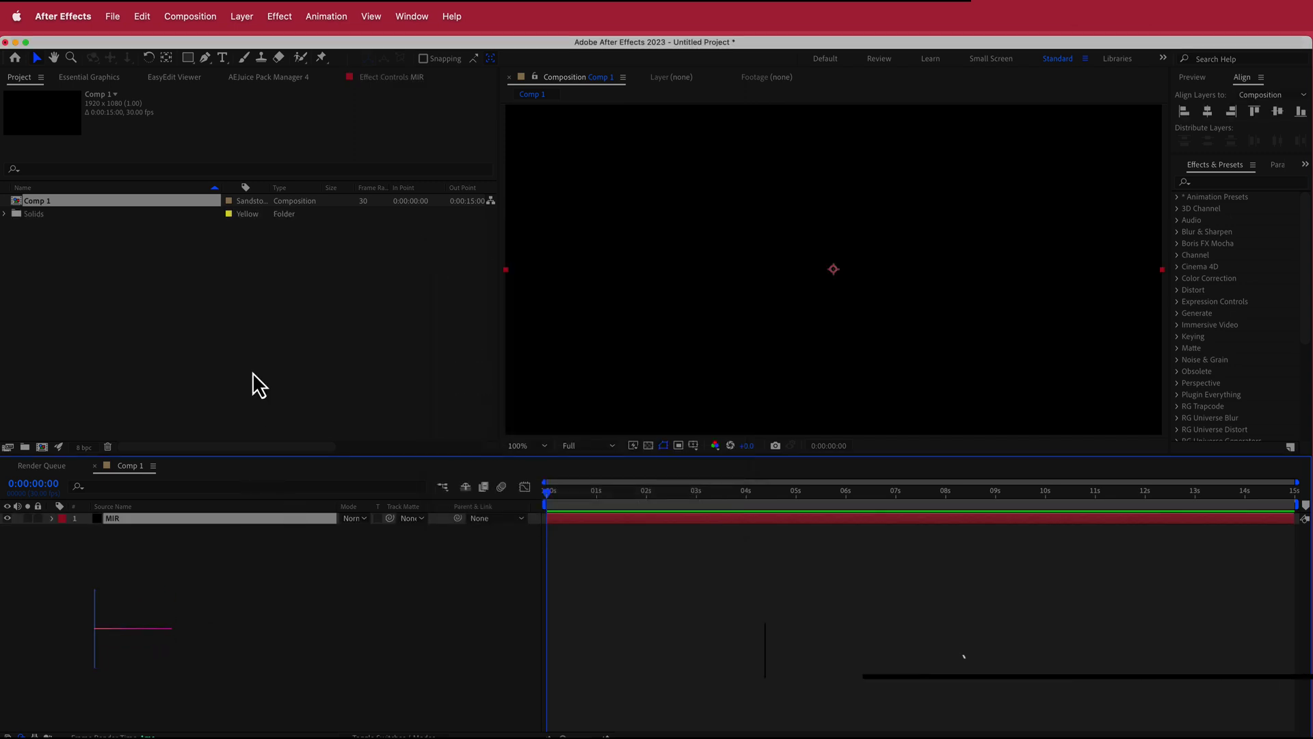
# Apply the Trapcode Mir 3 effect to the MIR solid via the effect search.
pyautogui.hotkey('ctrl', 'space')
pyautogui.write('mir')
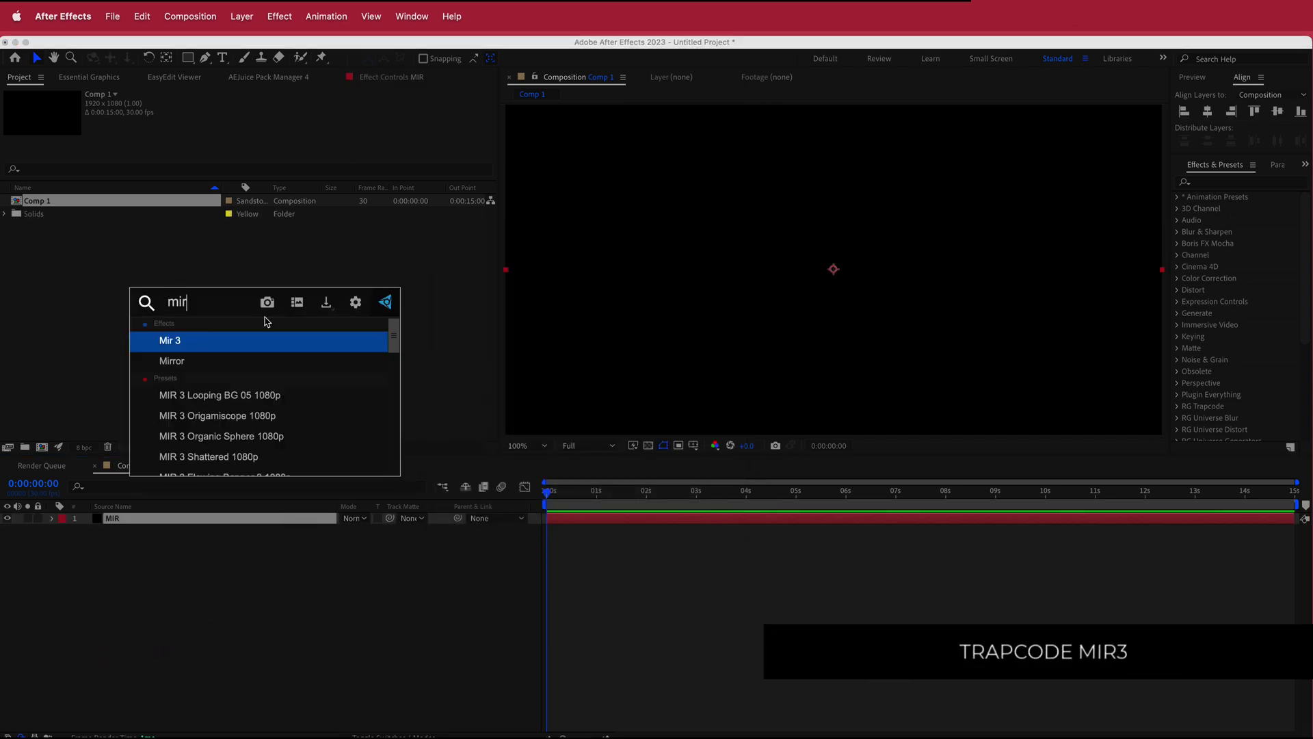
pyautogui.press('Return')
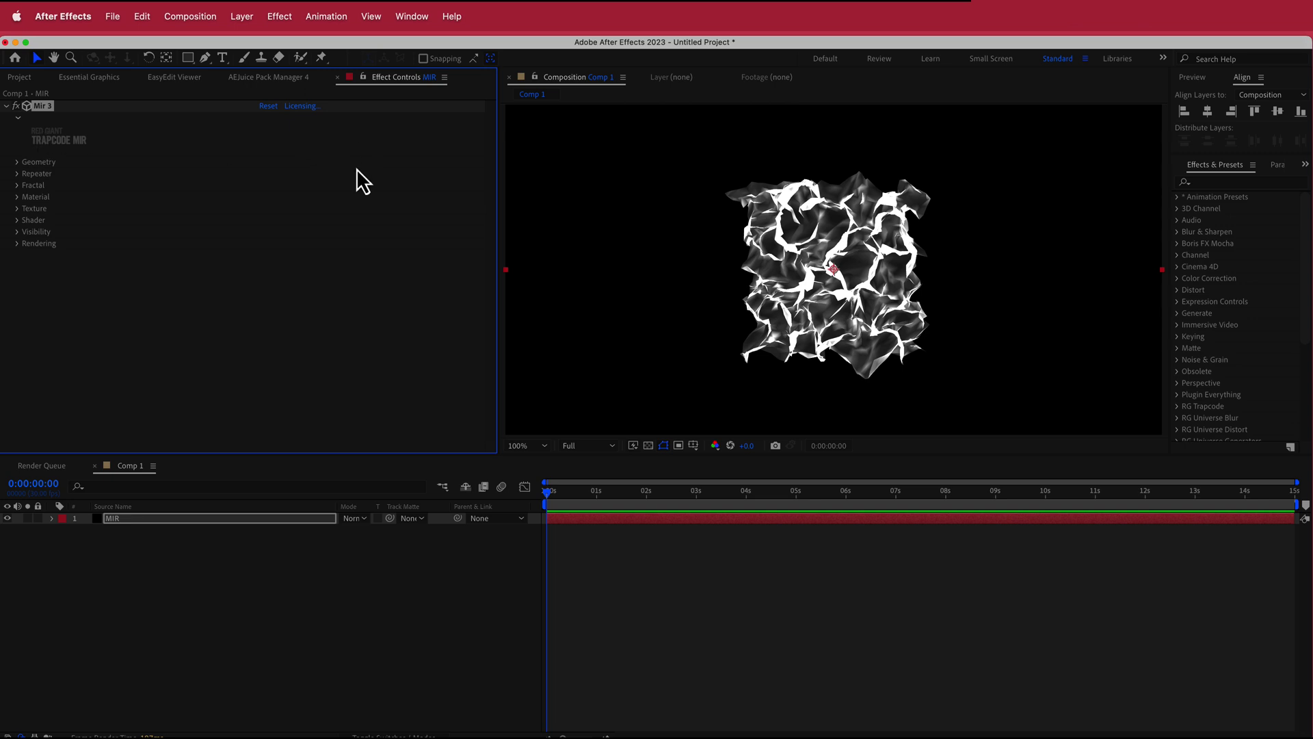
# Set Mir 3 Size to XYZ Individual with Size X 4000 and Size Y 12000.
pyautogui.click(16, 162)
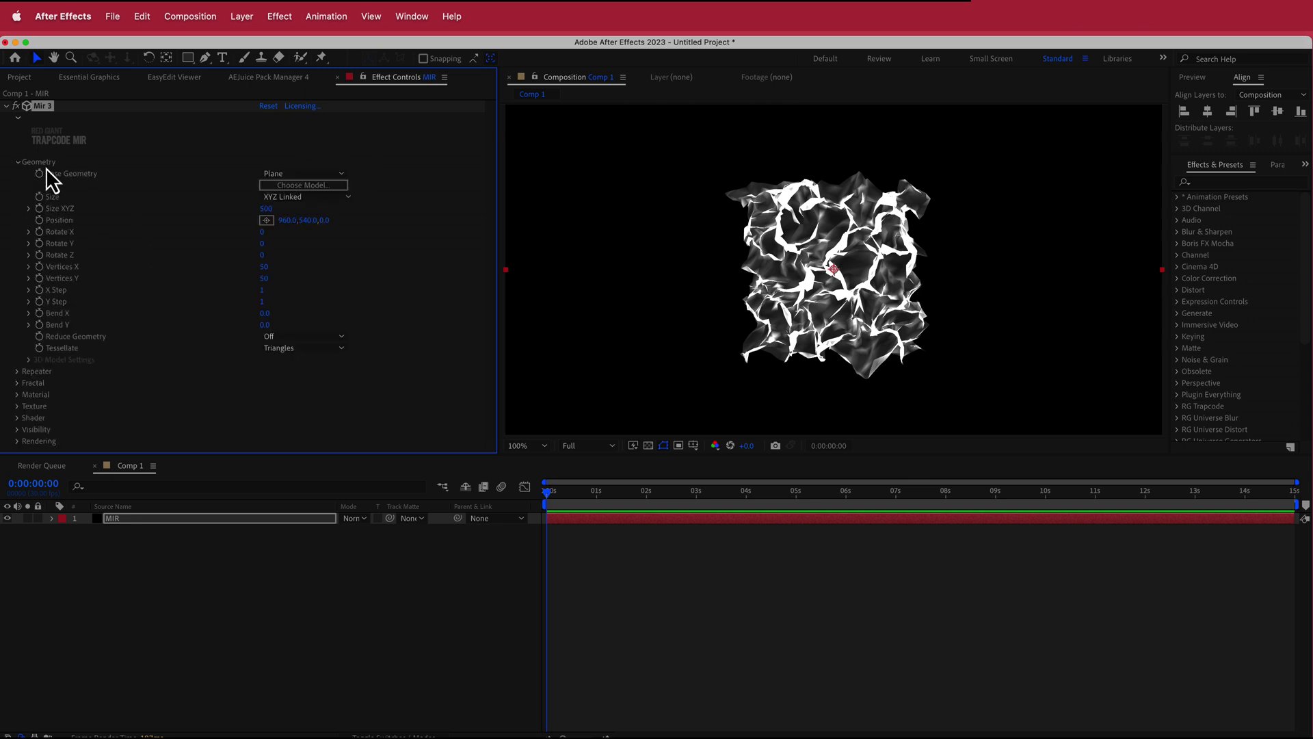
pyautogui.click(297, 200)
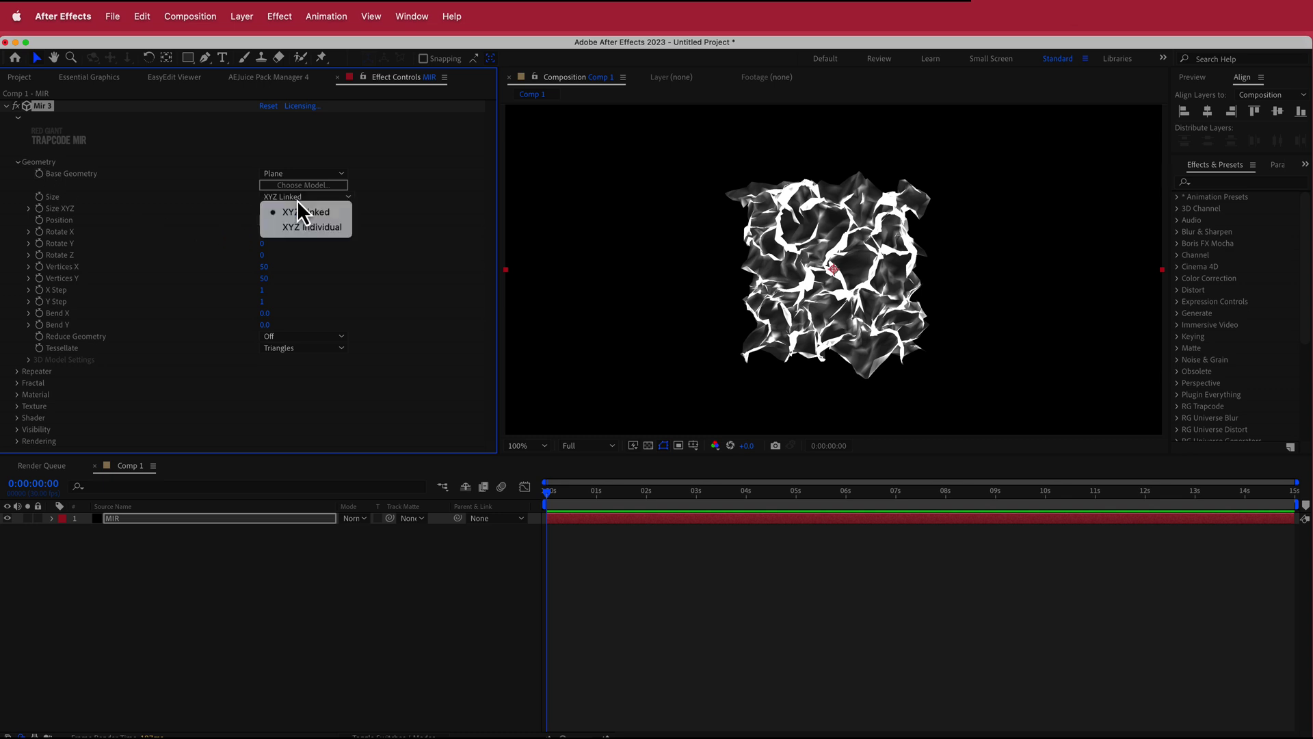
pyautogui.click(309, 228)
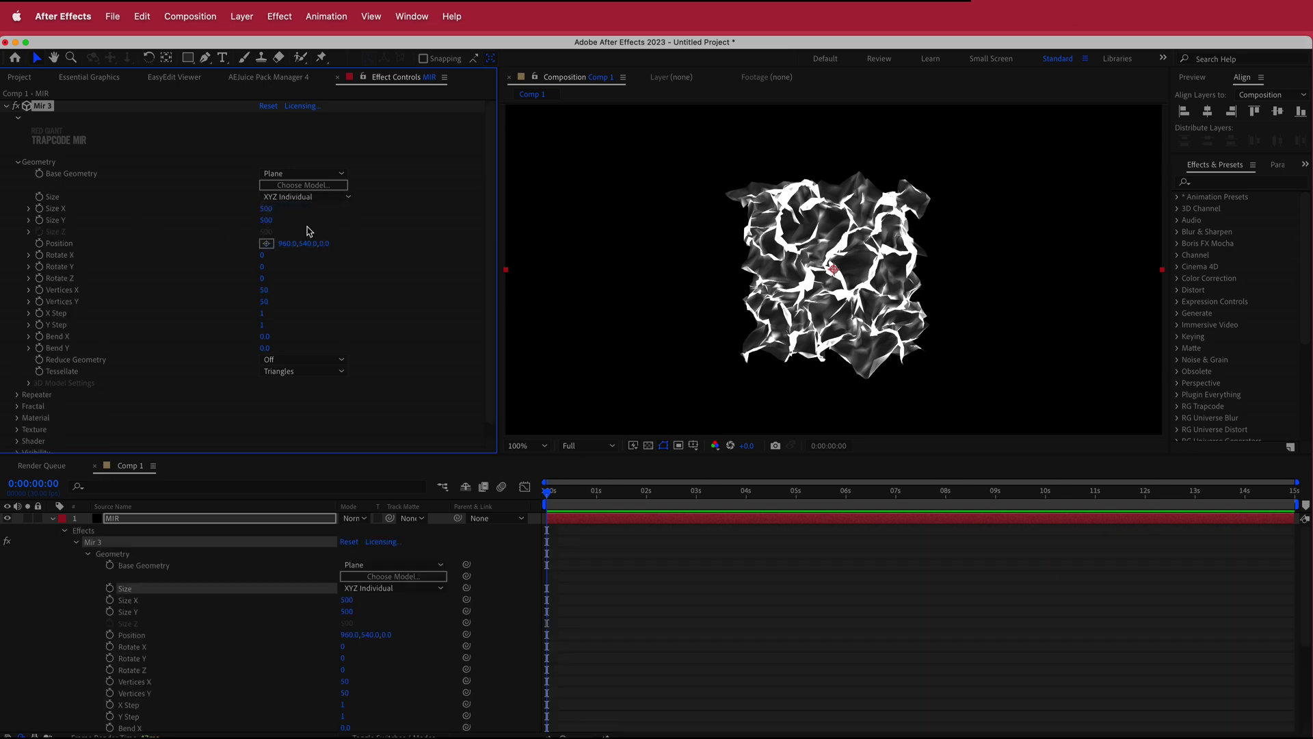
pyautogui.click(267, 209)
pyautogui.write('4000')
pyautogui.press('Tab')
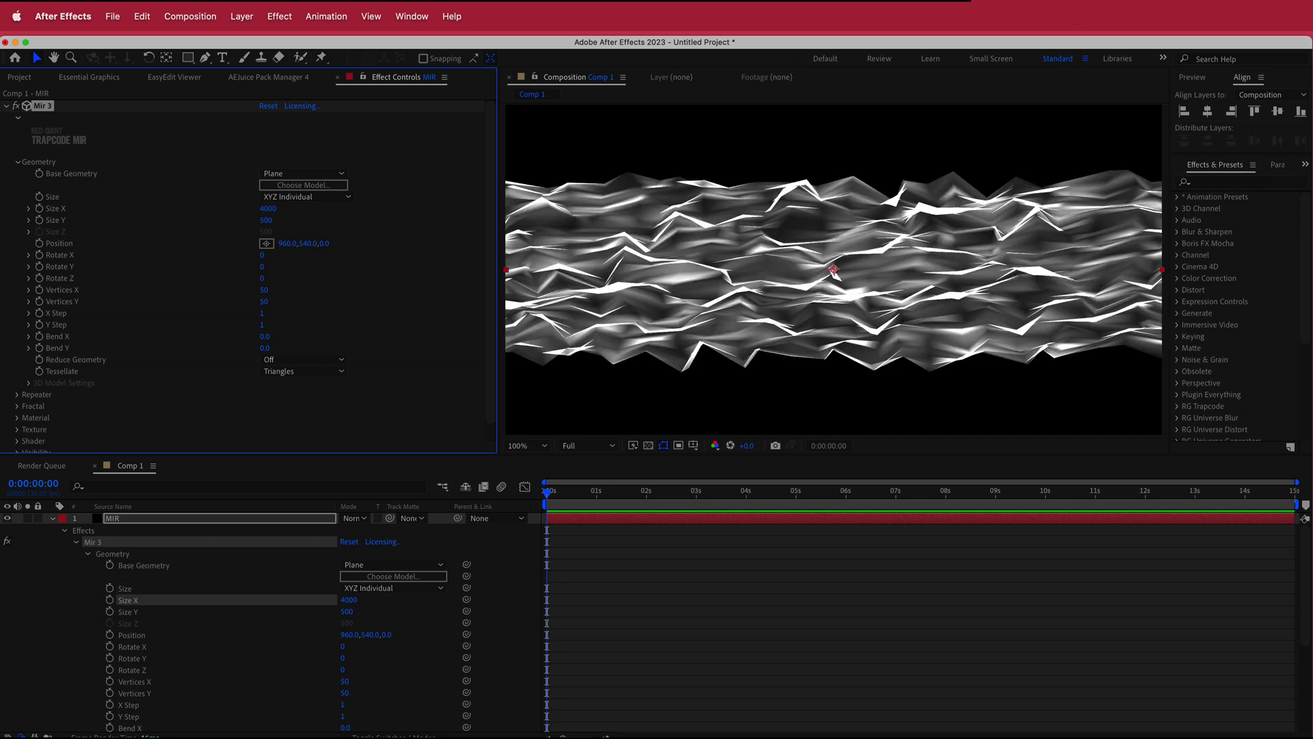
pyautogui.write('12000')
pyautogui.press('Return')
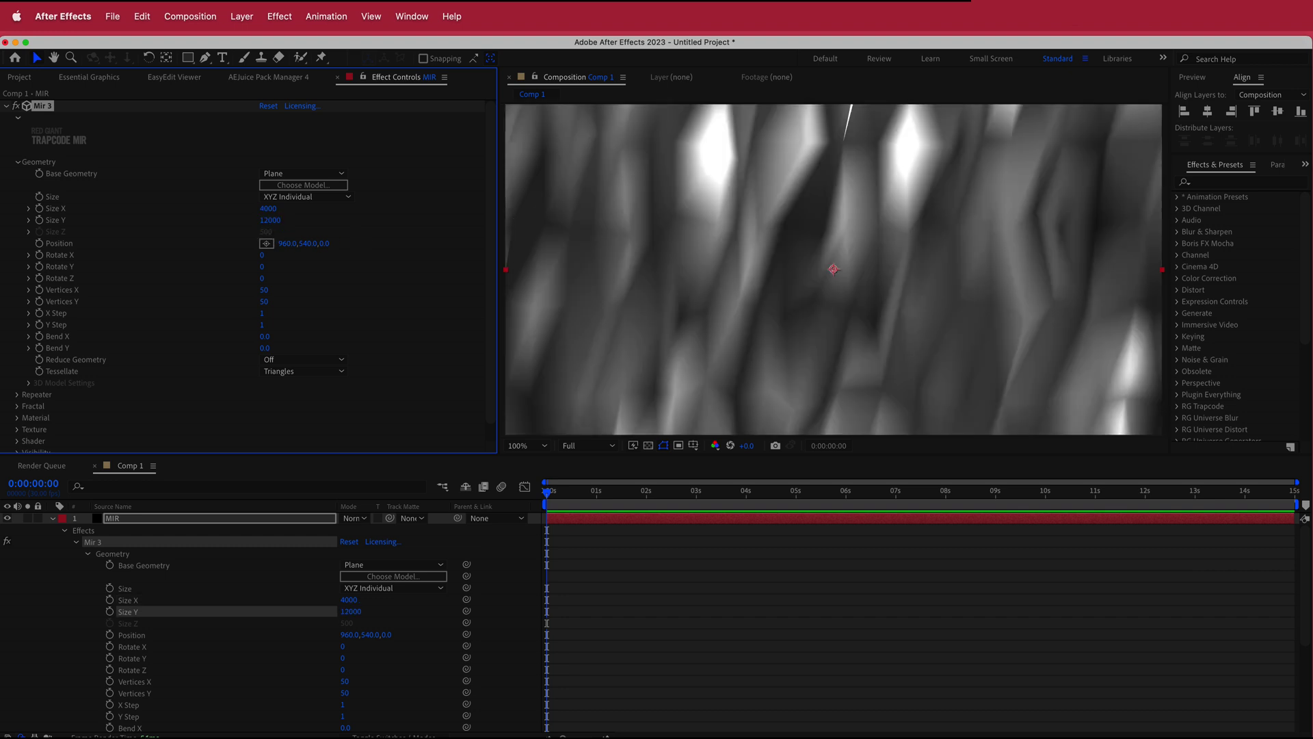
pyautogui.click(270, 219)
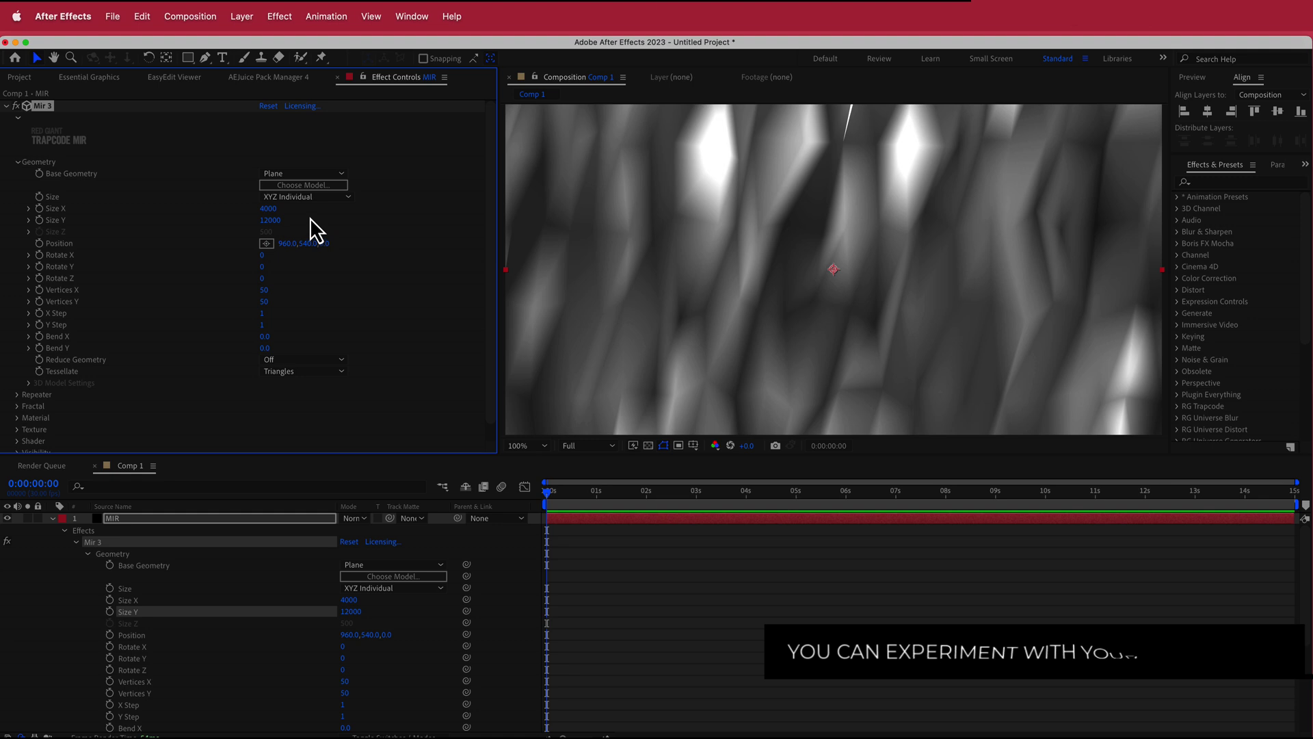
# Set Rotate X to -90 and Bend Y to 0.1, then shift Position Y into a tunnel view.
pyautogui.click(263, 256)
pyautogui.write('-9')
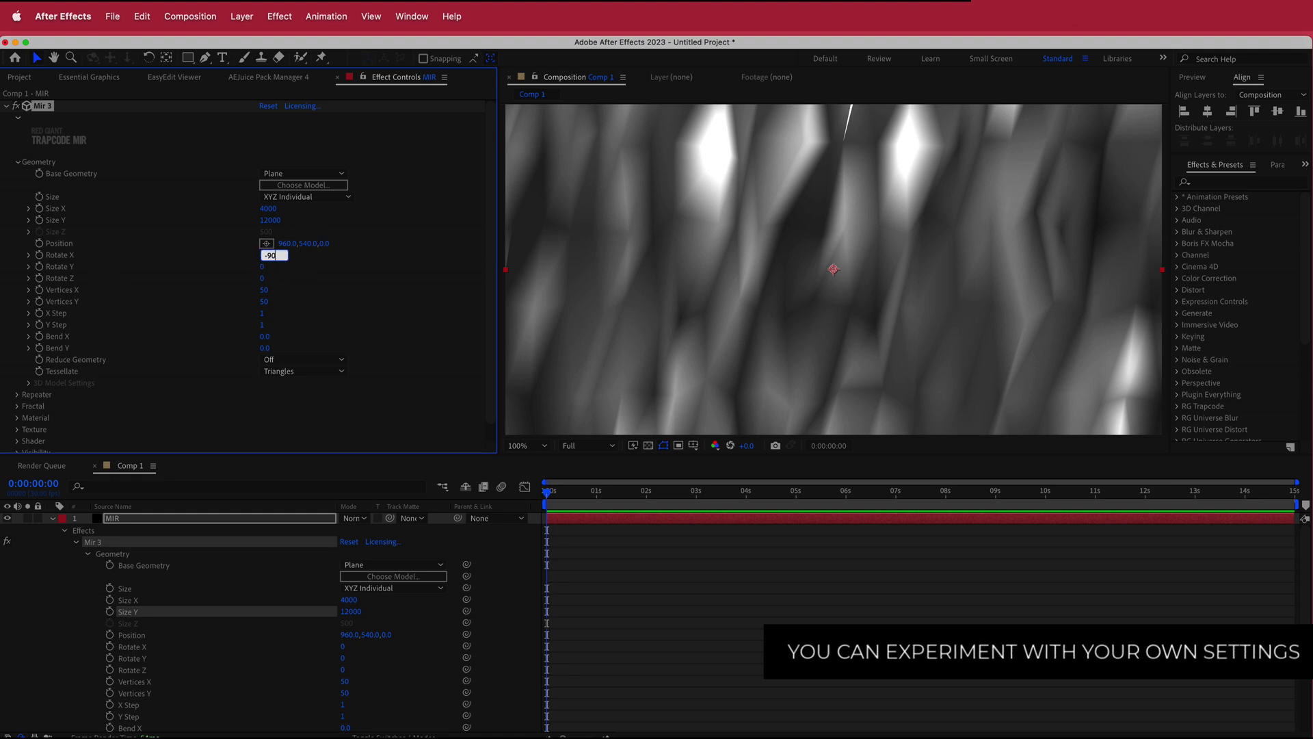
pyautogui.press('Return')
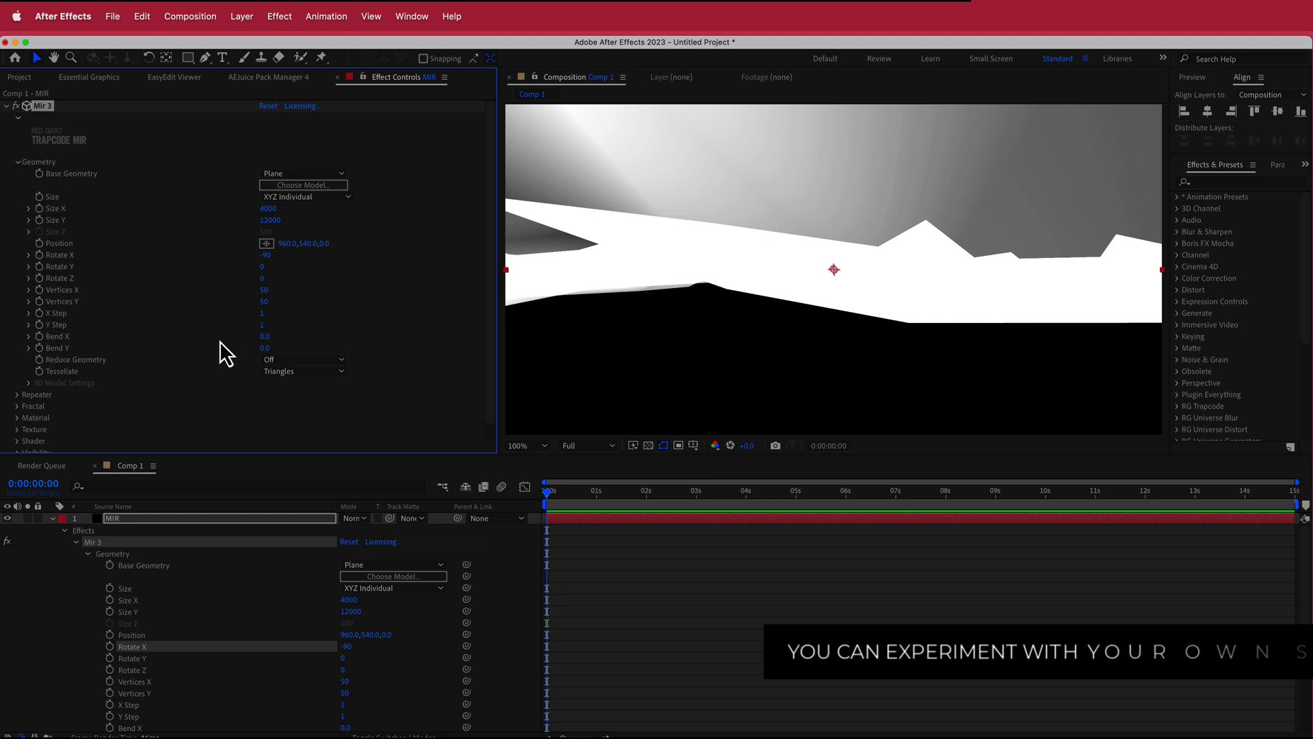
pyautogui.click(266, 348)
pyautogui.write('0')
pyautogui.press('Return')
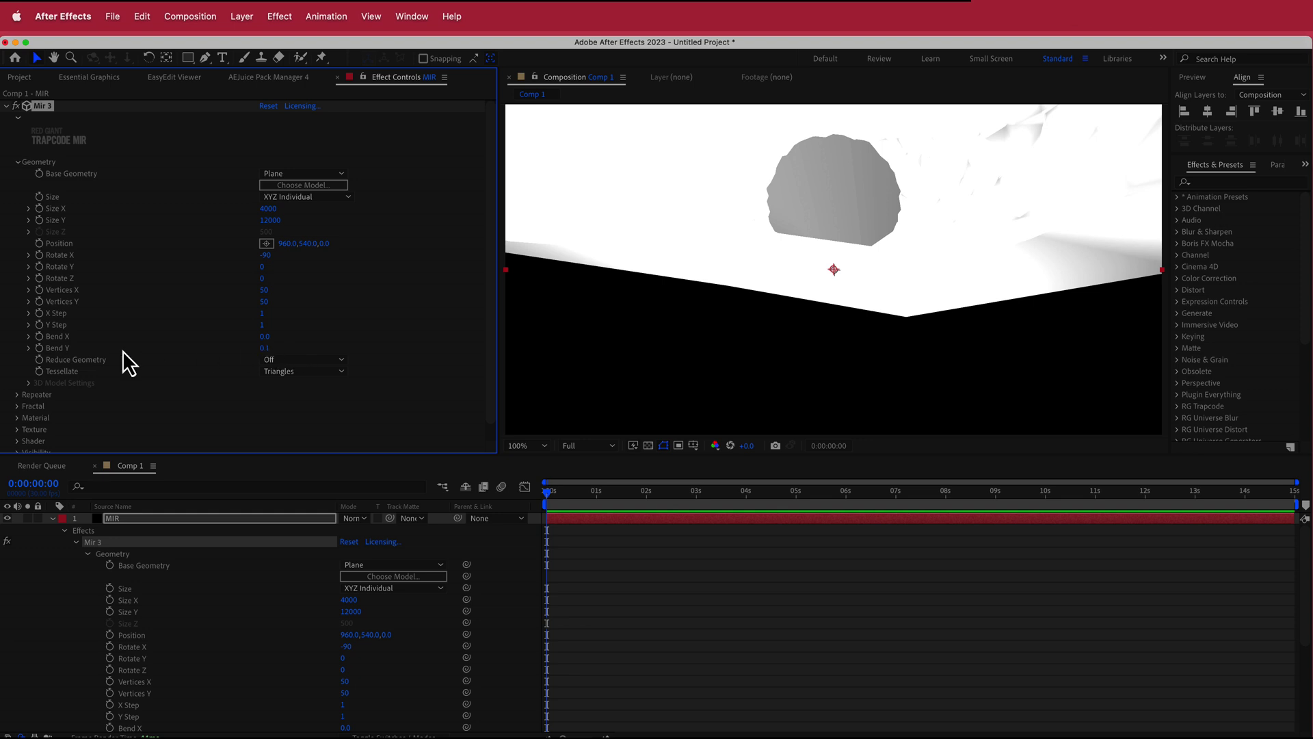
pyautogui.moveTo(314, 244); pyautogui.dragTo(441, 244)
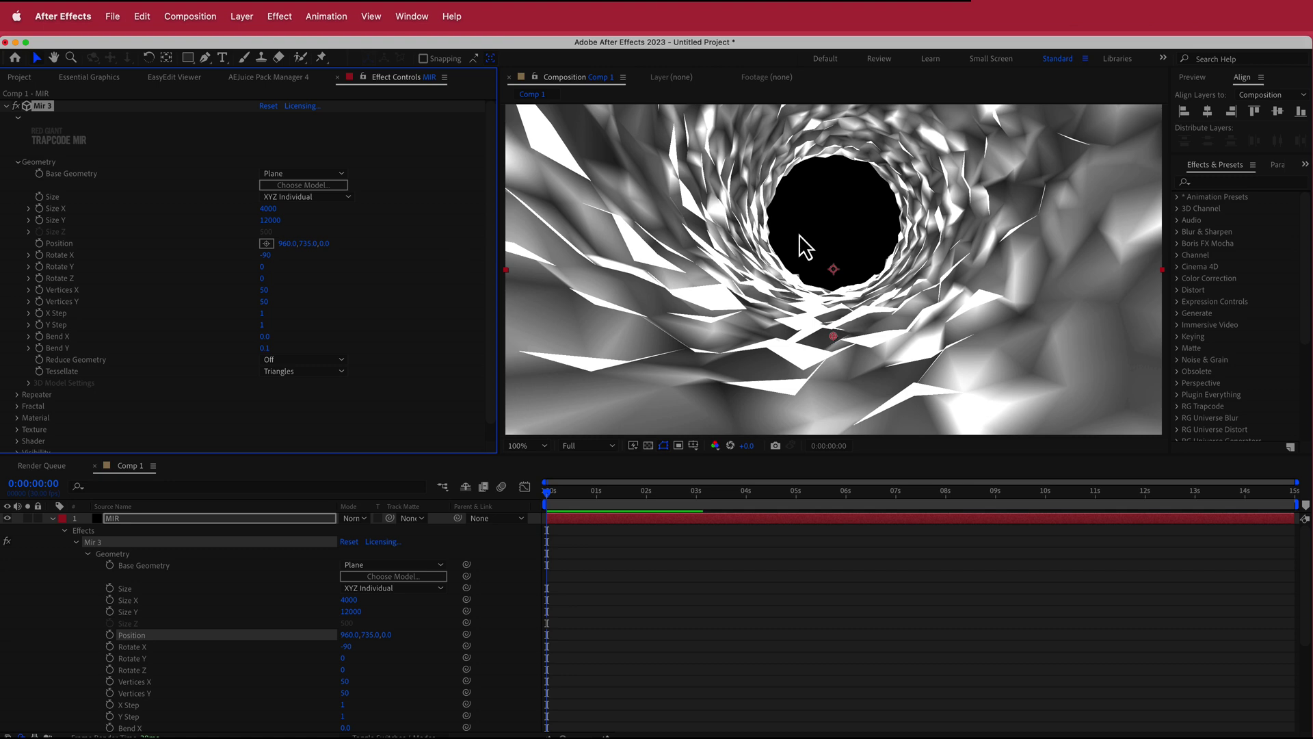
# Place the Mir position at 972,1176 using the Position crosshair in the viewer.
pyautogui.press(',')
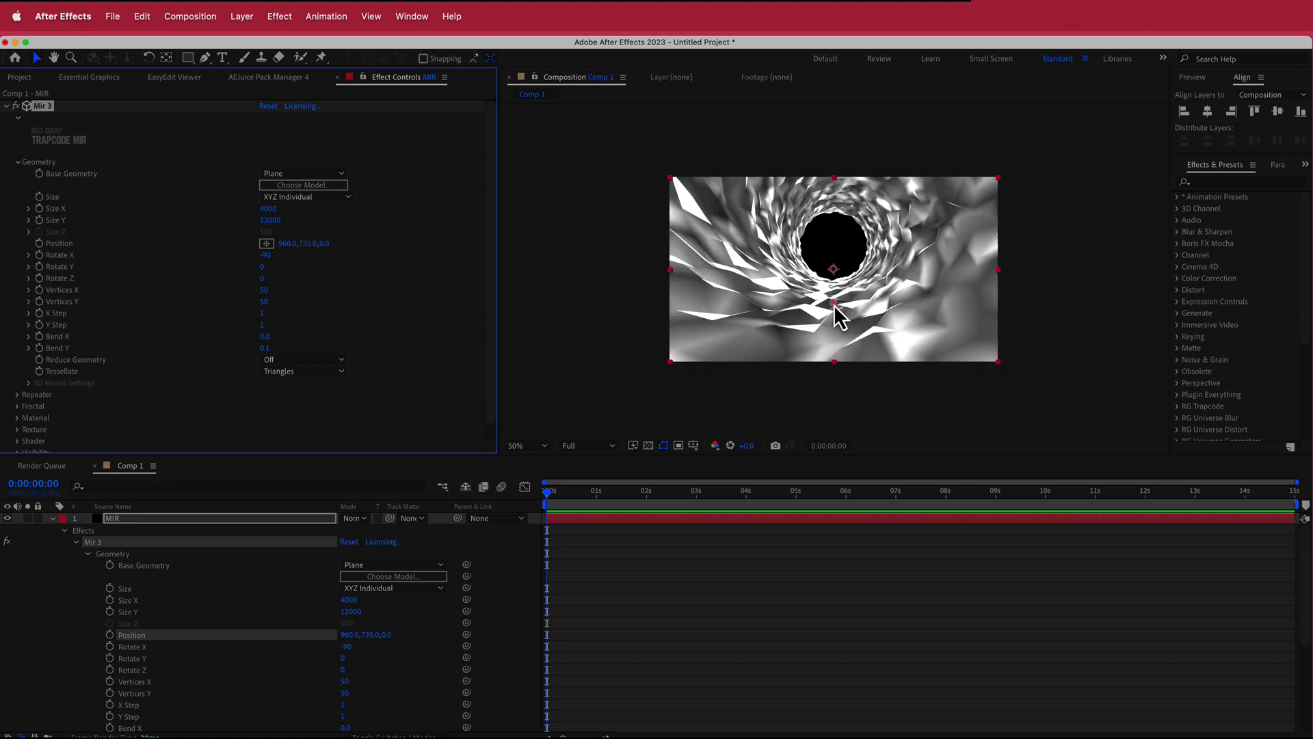
pyautogui.click(267, 243)
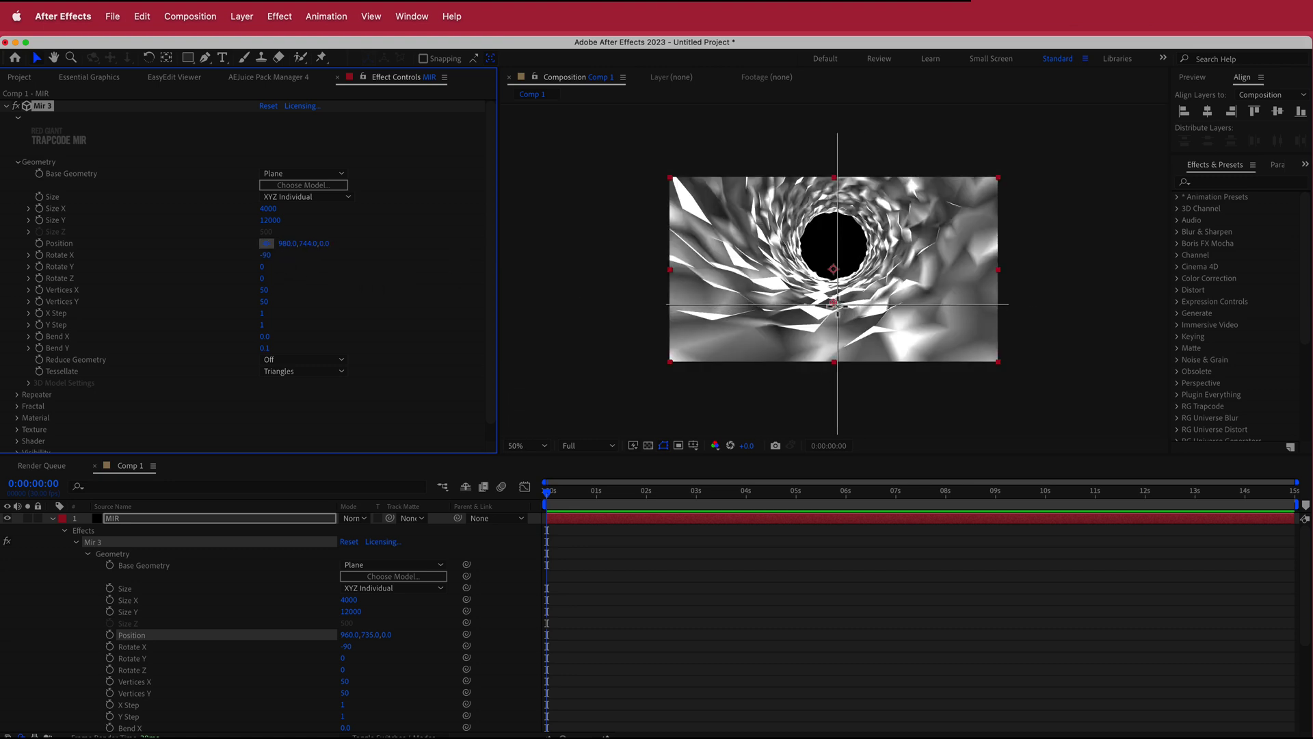
pyautogui.click(829, 346)
pyautogui.moveTo(829, 346); pyautogui.dragTo(836, 379)
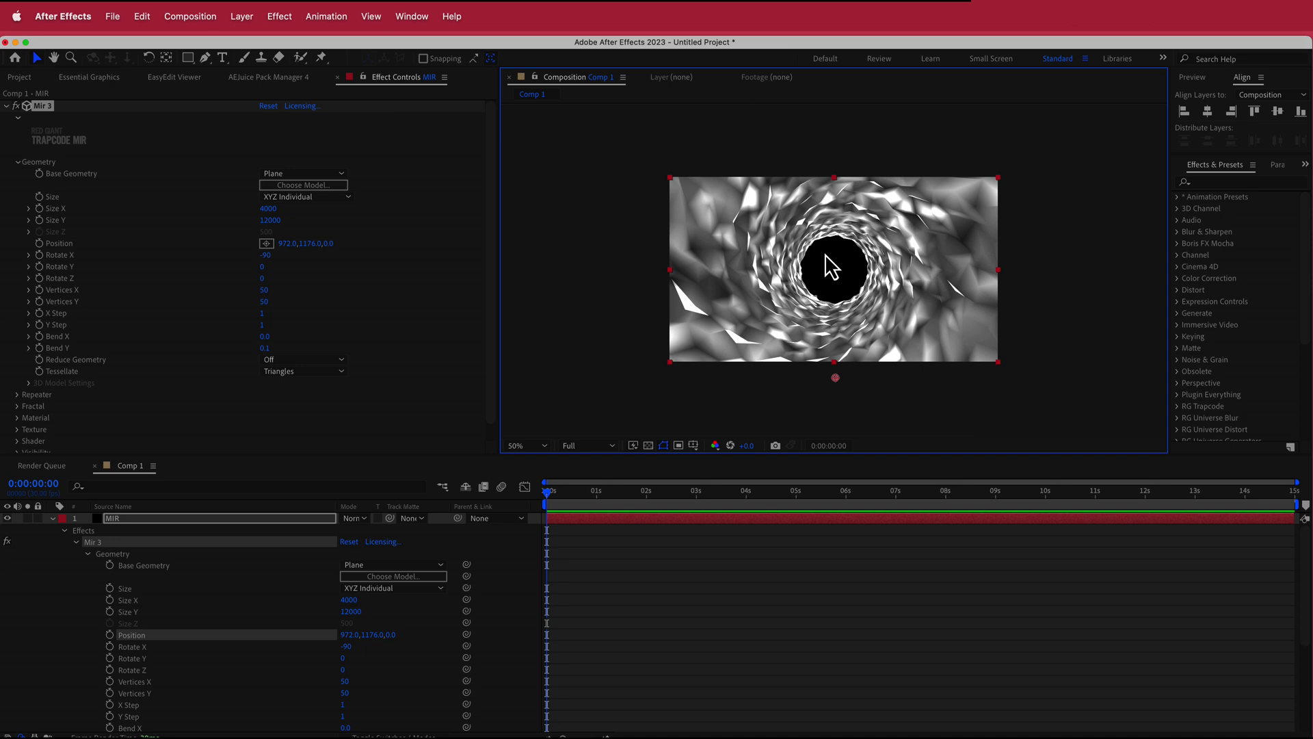
# Set Vertices X to 20, Vertices Y to 30, and Tessellate to Quads.
pyautogui.click(264, 290)
pyautogui.write('20')
pyautogui.click(266, 302)
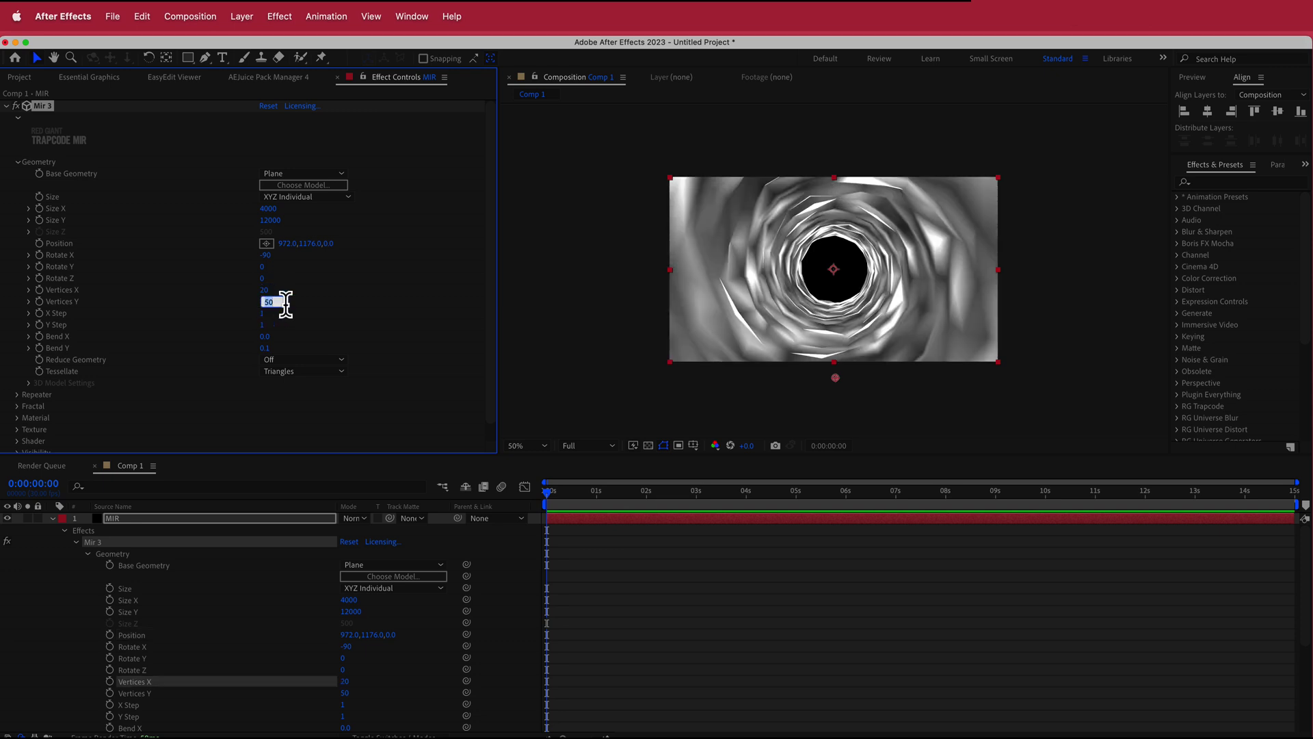
pyautogui.write('30')
pyautogui.press('Return')
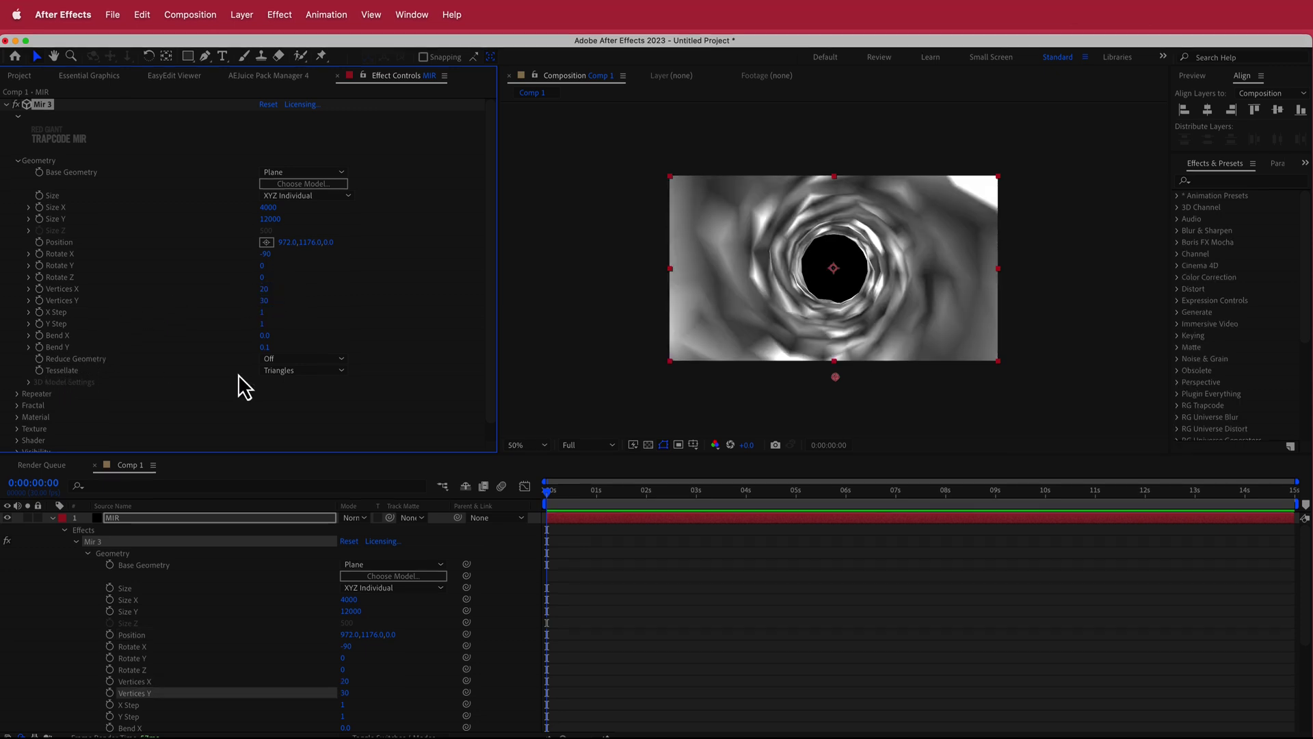
pyautogui.click(294, 402)
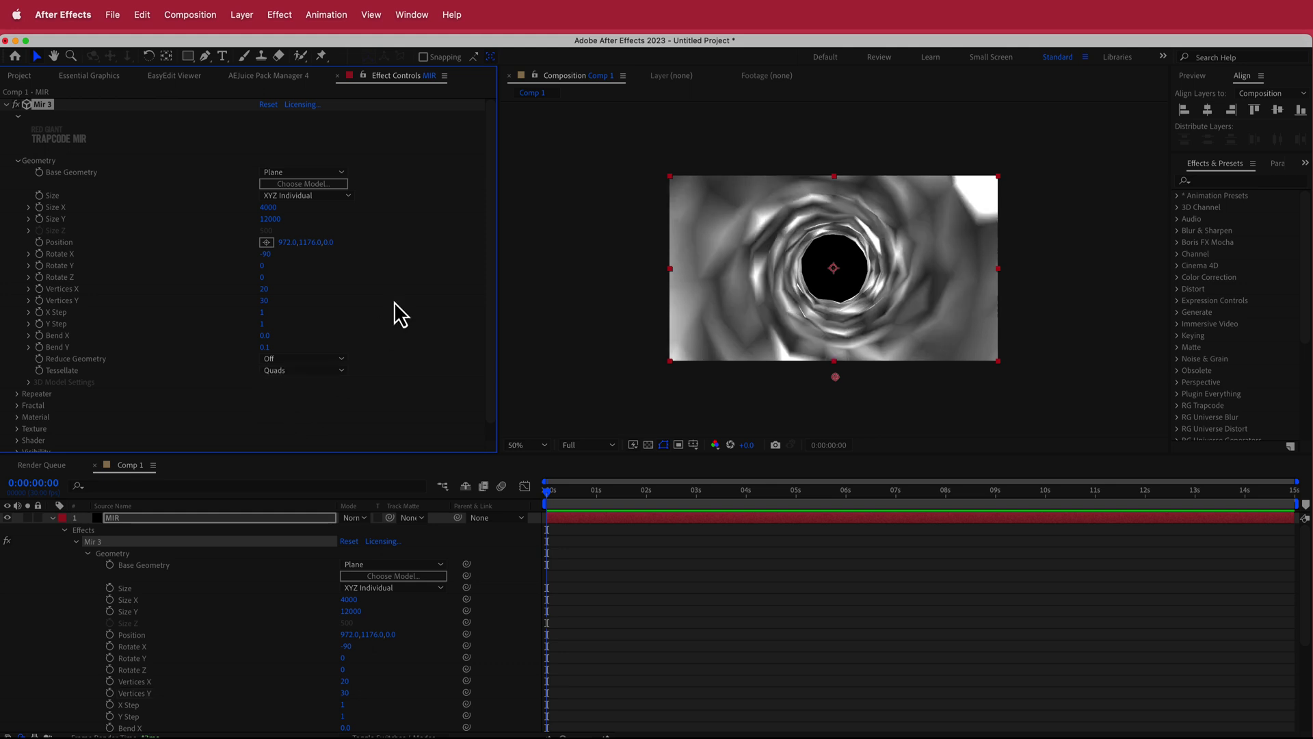
# Set the Mir 3 Shader Draw mode to Wireframe.
pyautogui.scroll(-1, 424, 324)
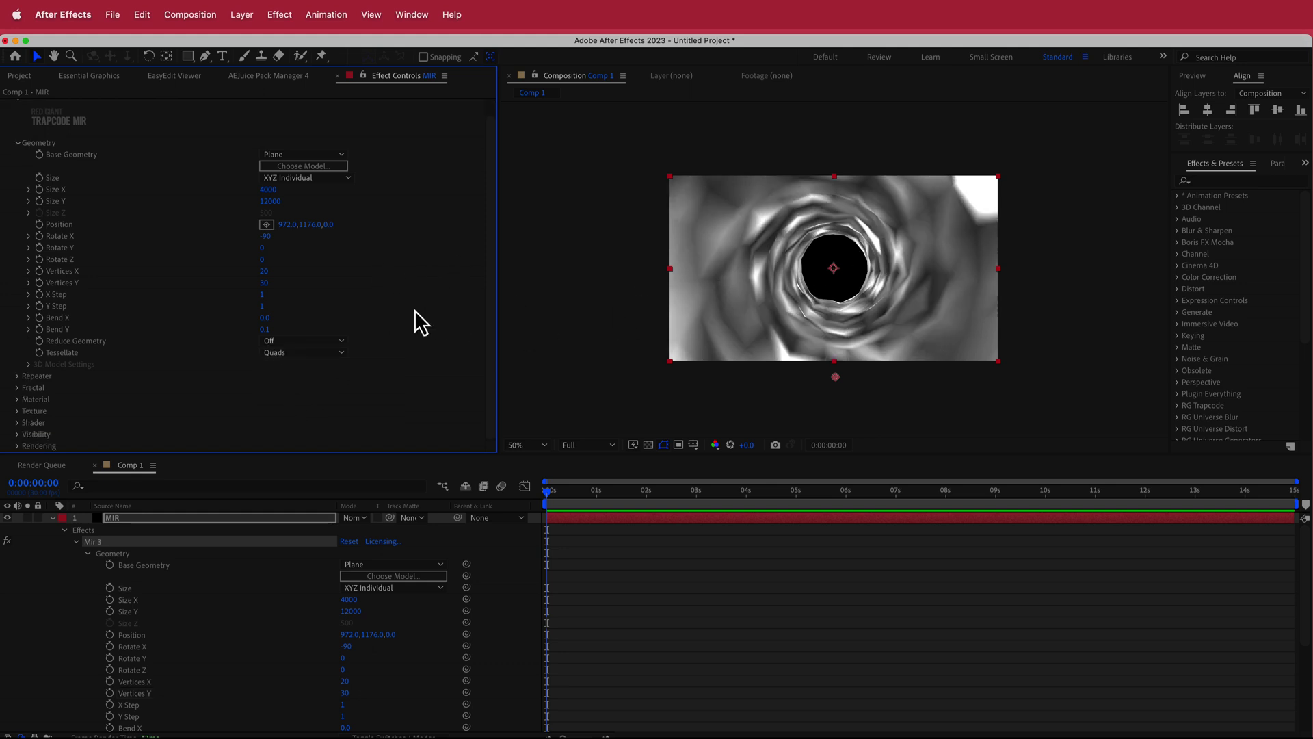
pyautogui.click(16, 422)
pyautogui.scroll(-8, 200, 273)
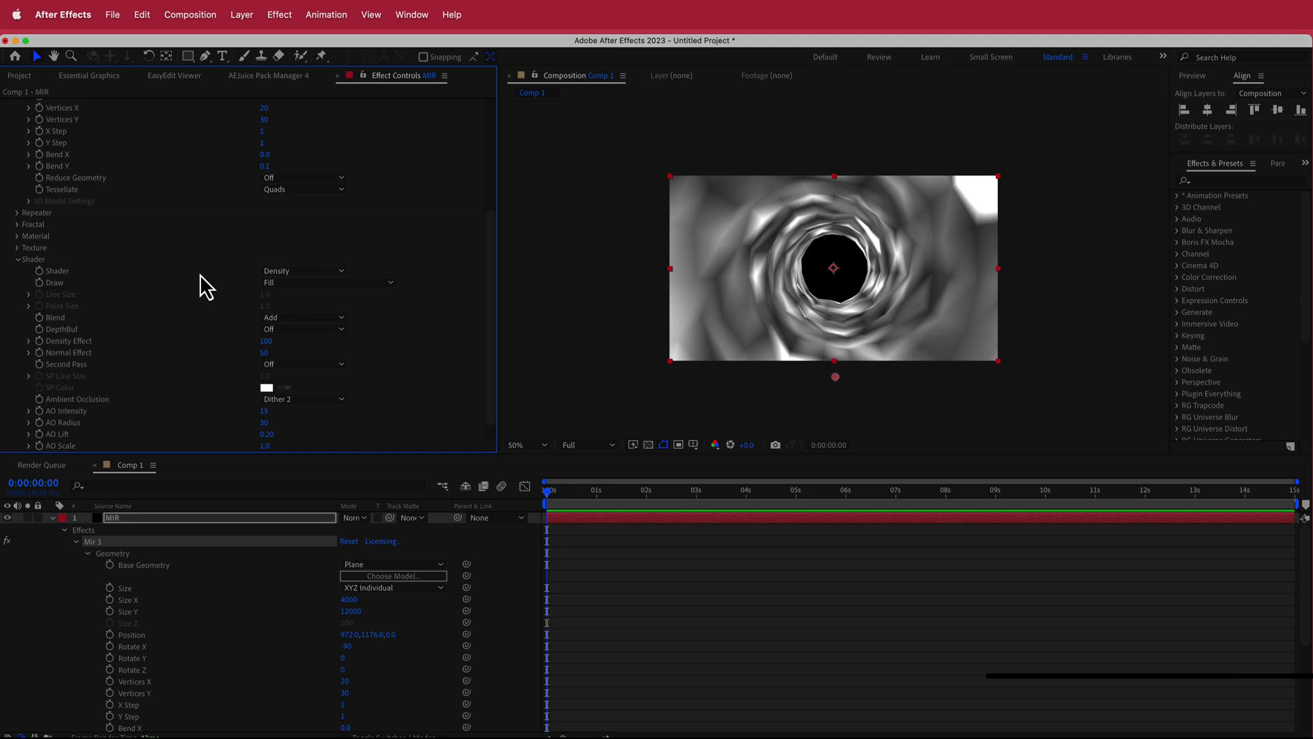
pyautogui.click(278, 272)
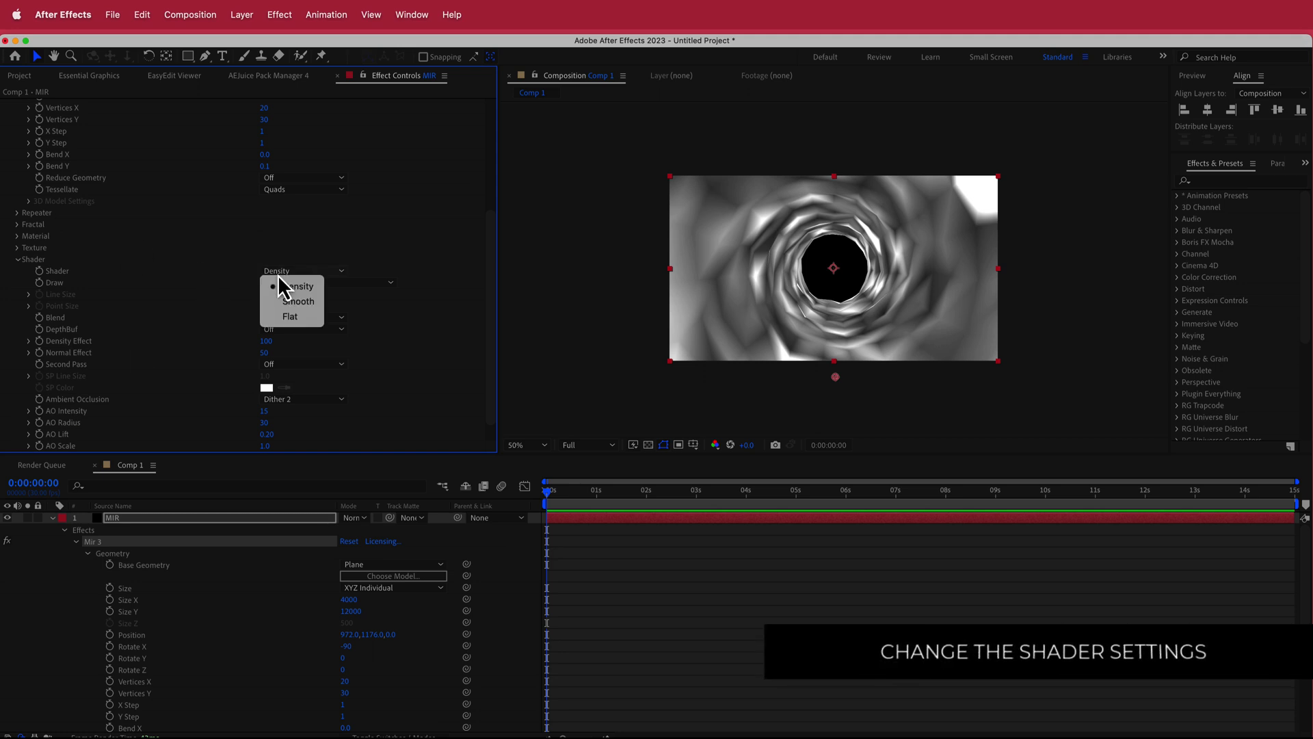
pyautogui.click(367, 283)
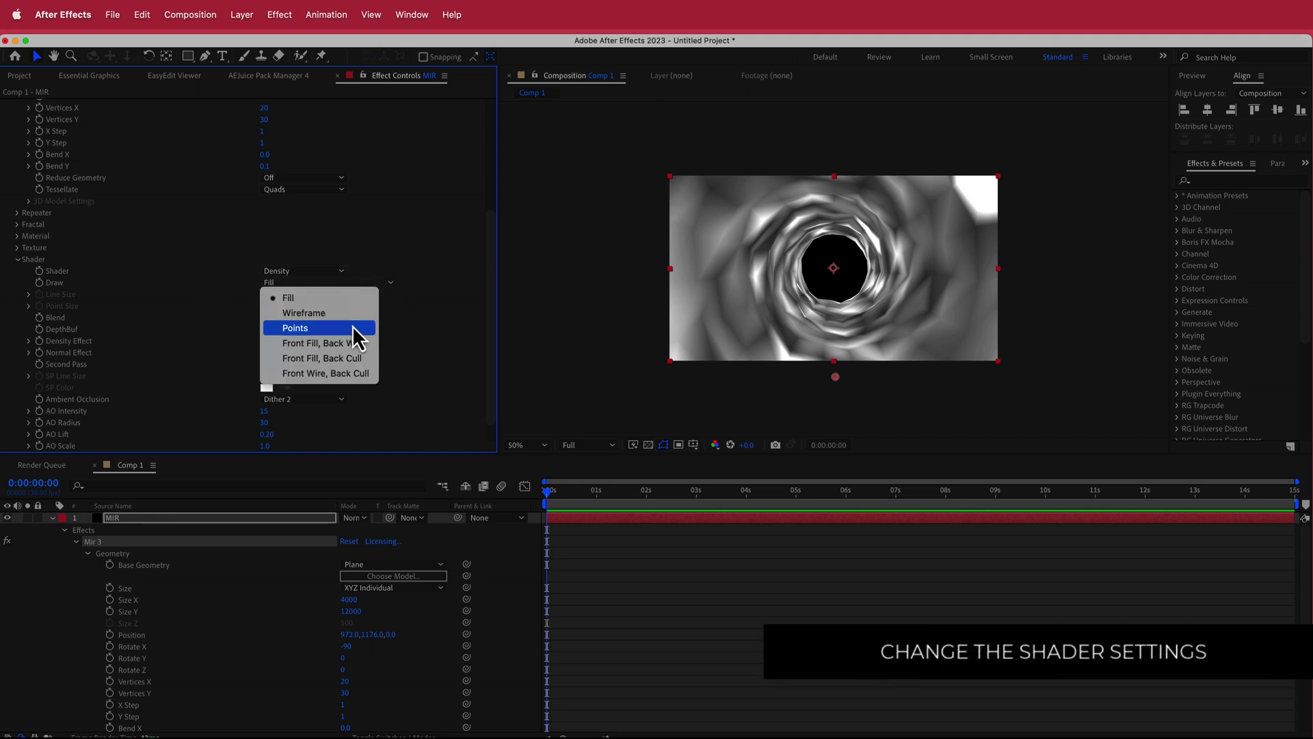
pyautogui.click(350, 314)
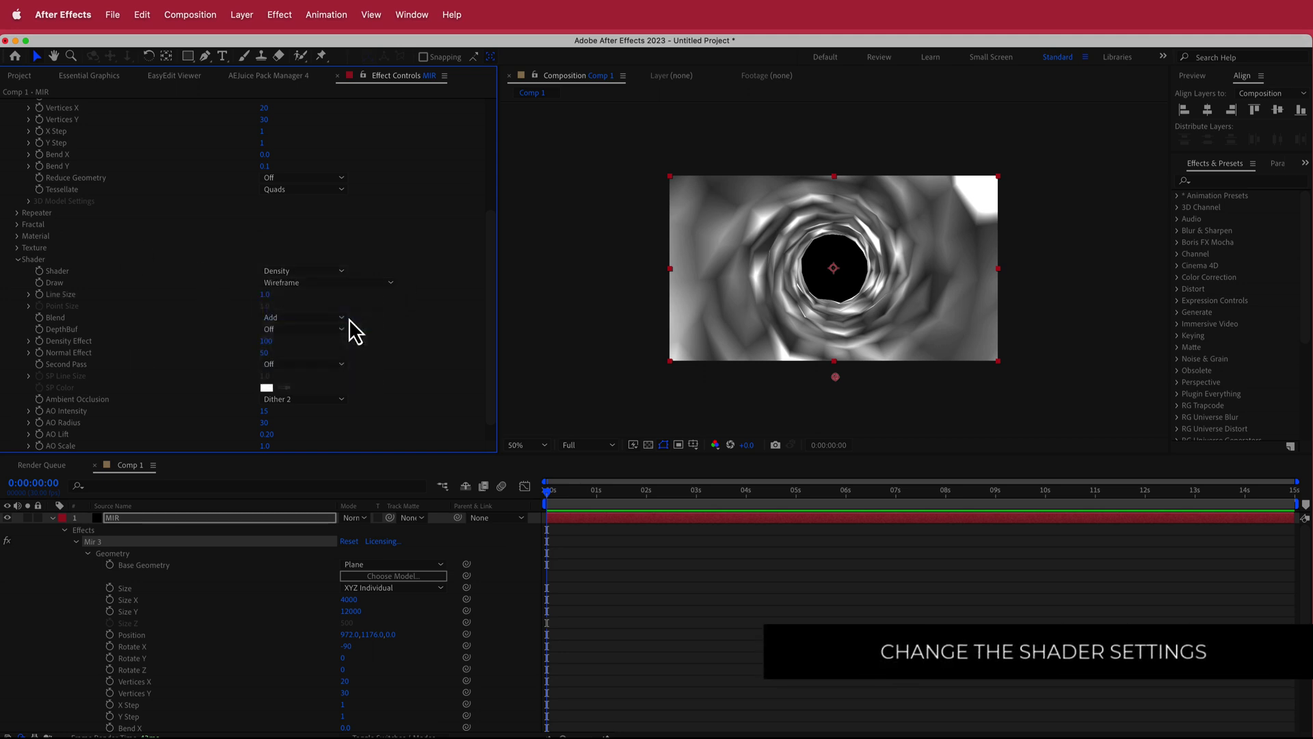
# Set the viewer magnification to Fit.
pyautogui.click(580, 445)
pyautogui.click(539, 443)
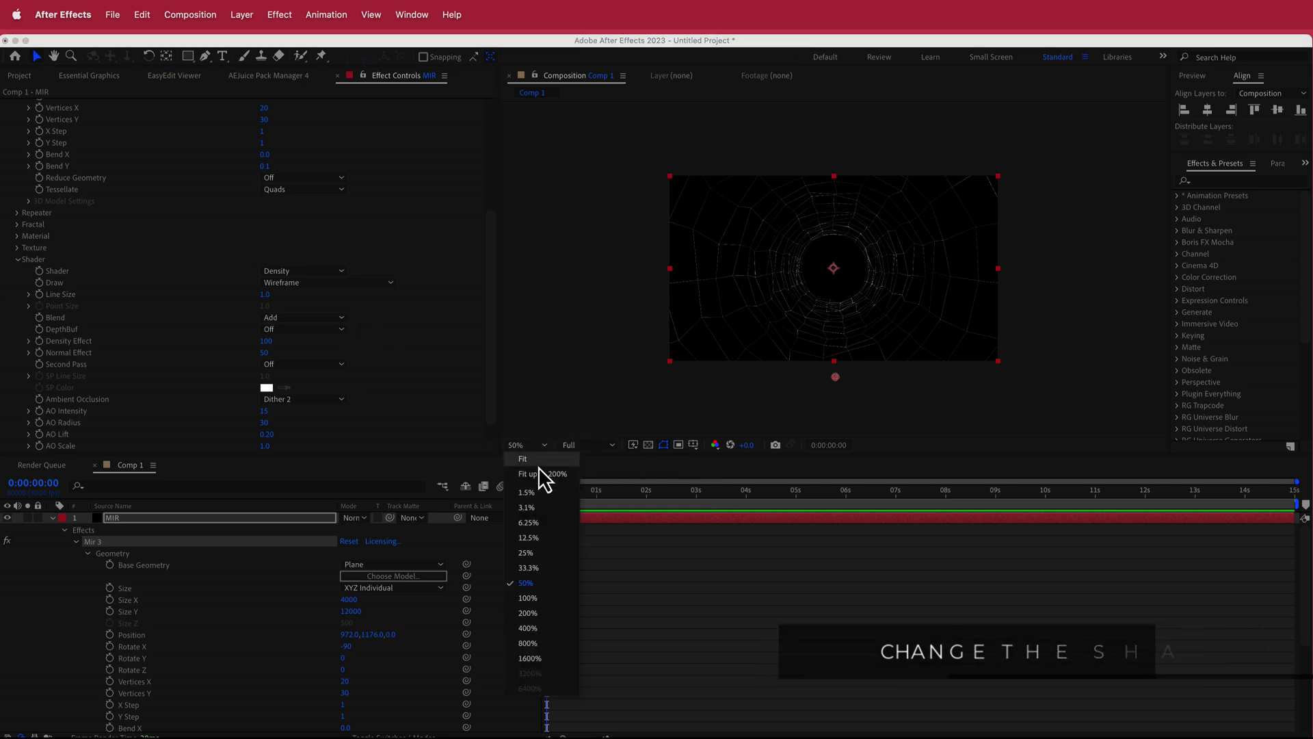
pyautogui.click(540, 472)
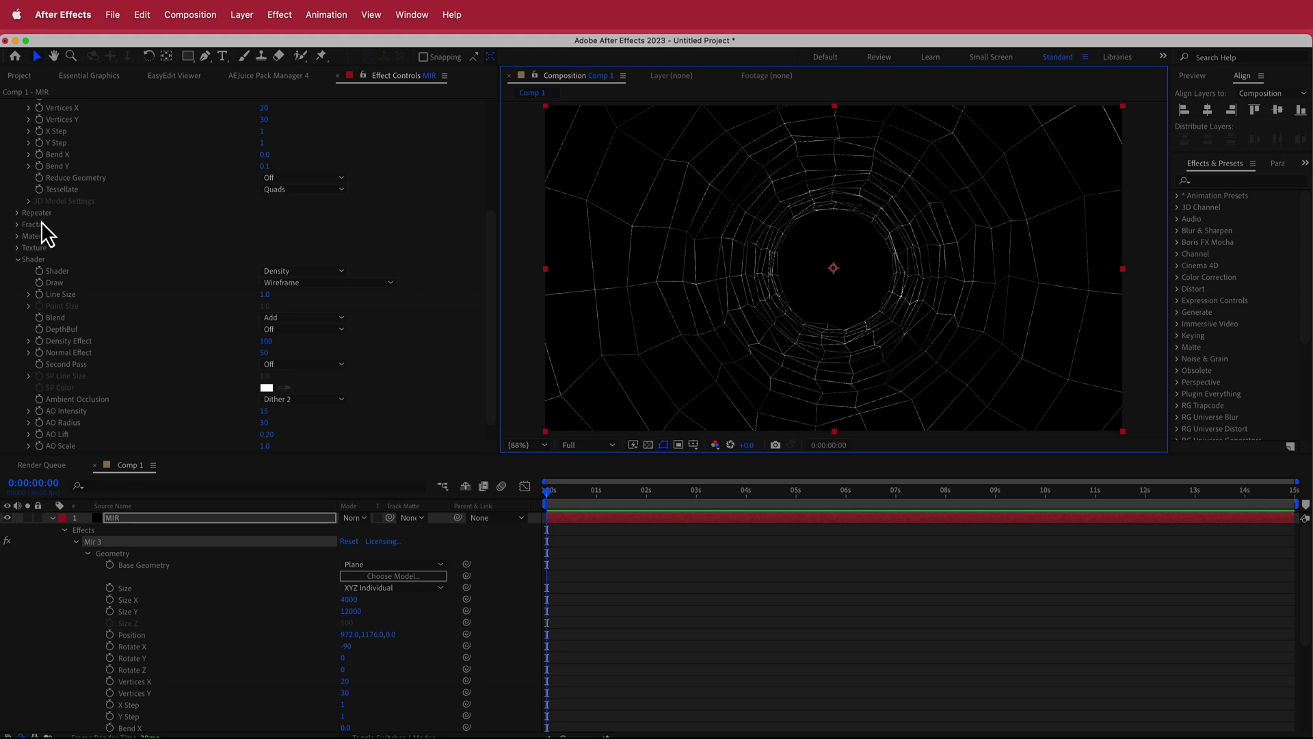
# Set Mir 3 Fractal Amplitude to 10 and Frequency to 200.
pyautogui.click(18, 224)
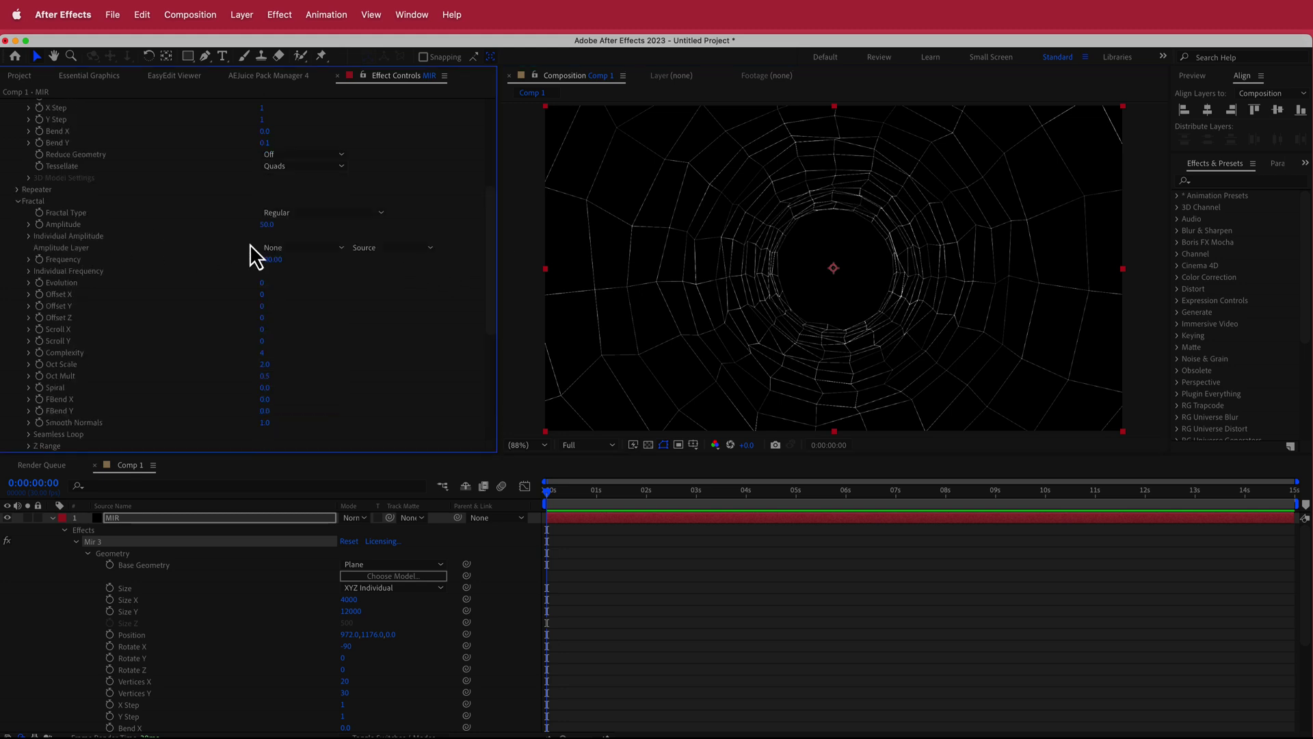
pyautogui.click(266, 225)
pyautogui.write('10')
pyautogui.press('Return')
pyautogui.moveTo(270, 232); pyautogui.dragTo(236, 230)
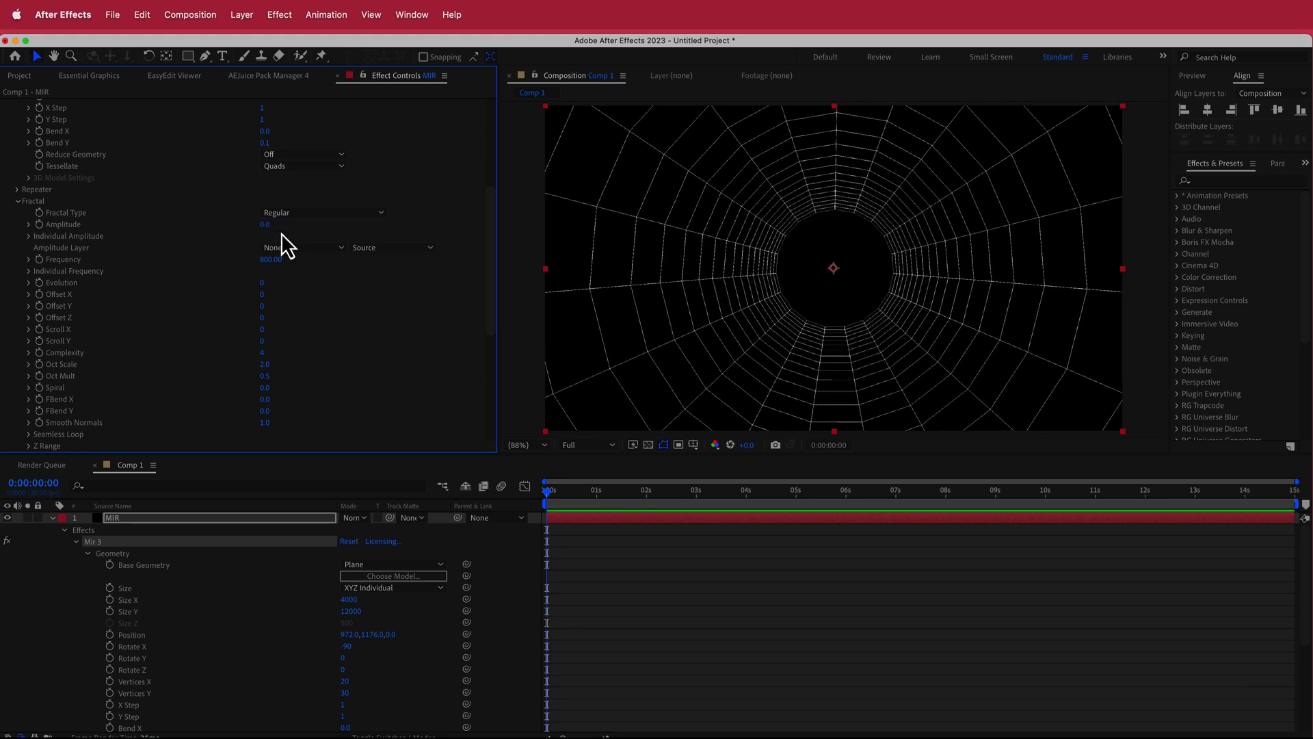
pyautogui.press('super+z')
pyautogui.press('super+z')
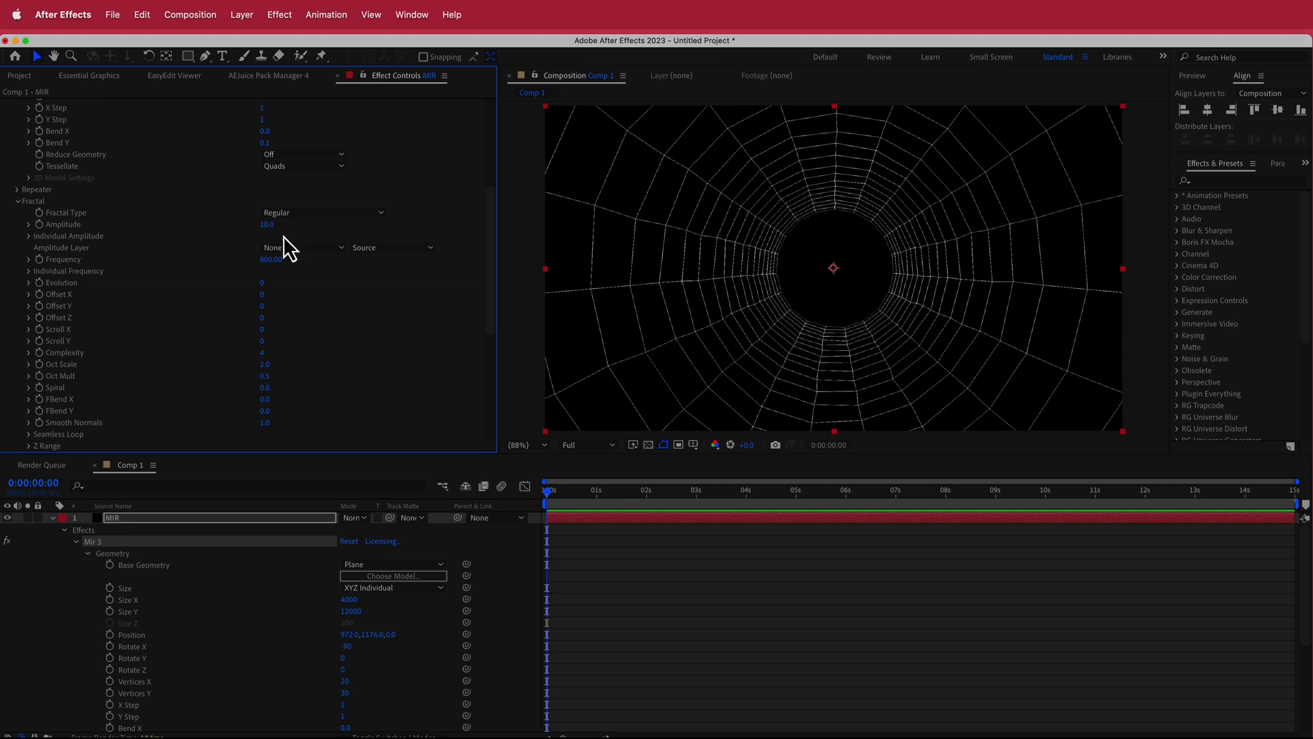
pyautogui.click(270, 259)
pyautogui.write('20')
pyautogui.press('Return')
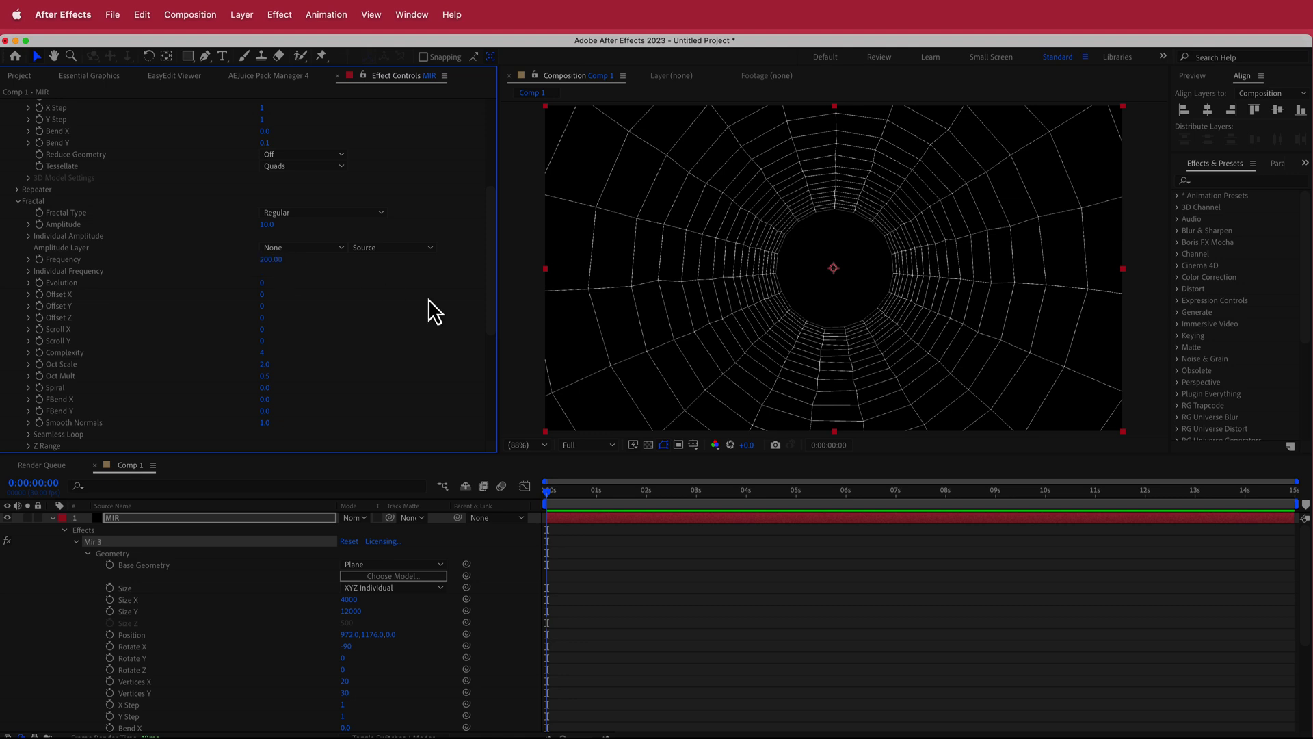
# Drive Scroll Y with the expression time*500, preview the scroll, and return to frame 0.
pyautogui.keyDown('alt'); pyautogui.click(39, 344); pyautogui.keyUp('alt')
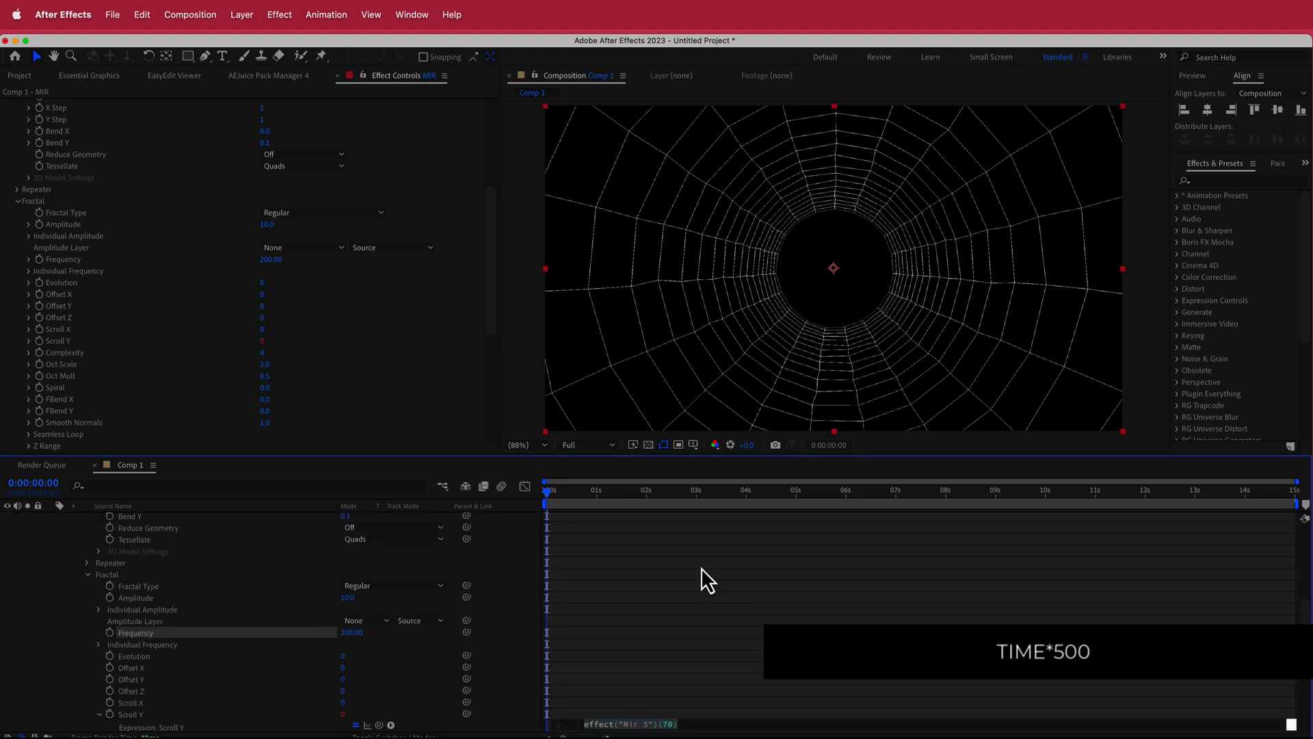
pyautogui.write('time*500')
pyautogui.moveTo(551, 494)
pyautogui.mouseDown()
pyautogui.moveTo(695, 502)
pyautogui.moveTo(551, 501)
pyautogui.mouseUp()
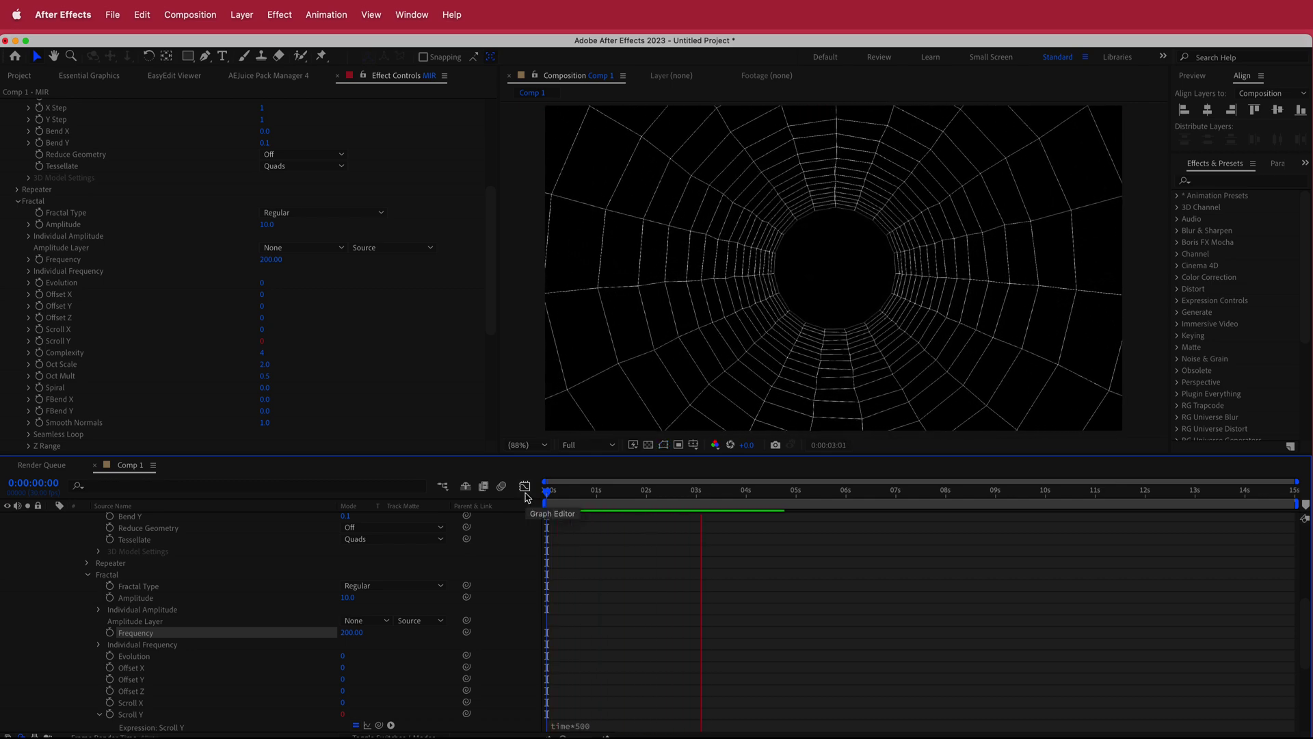
pyautogui.click(756, 502)
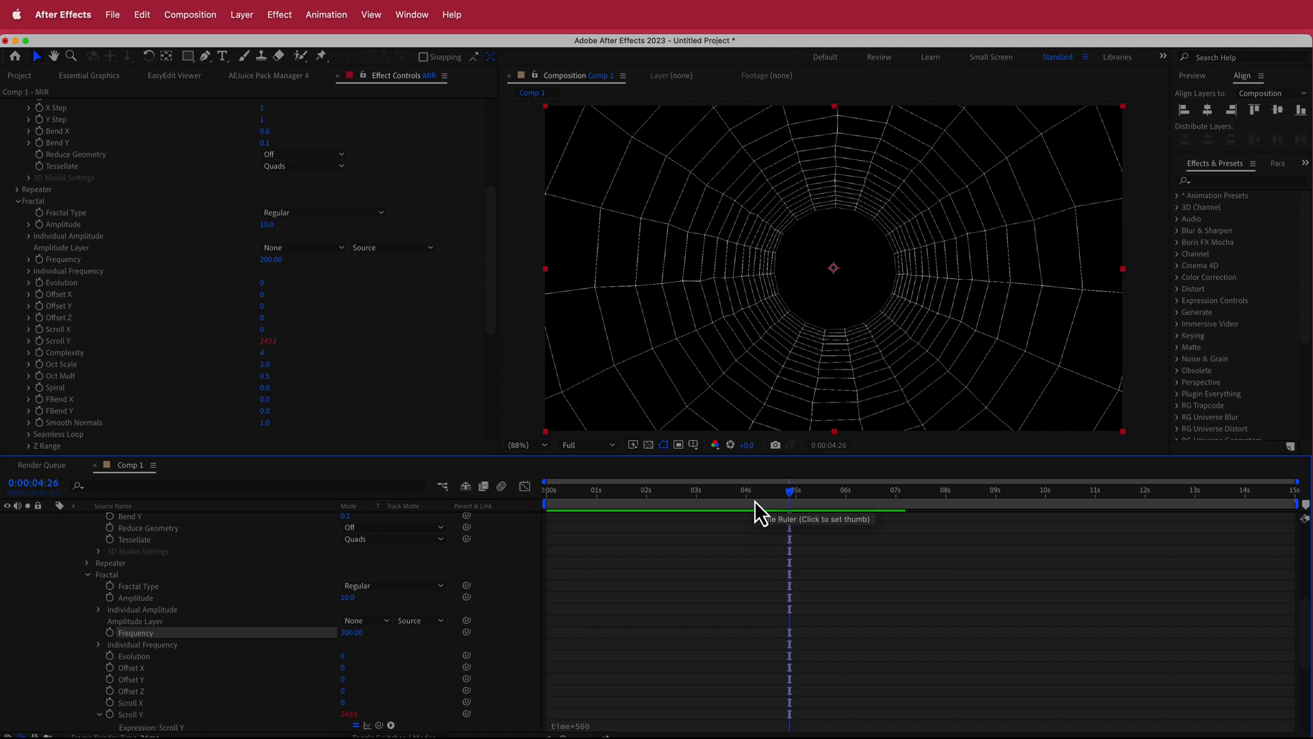
pyautogui.click(698, 503)
pyautogui.moveTo(672, 495); pyautogui.dragTo(552, 506)
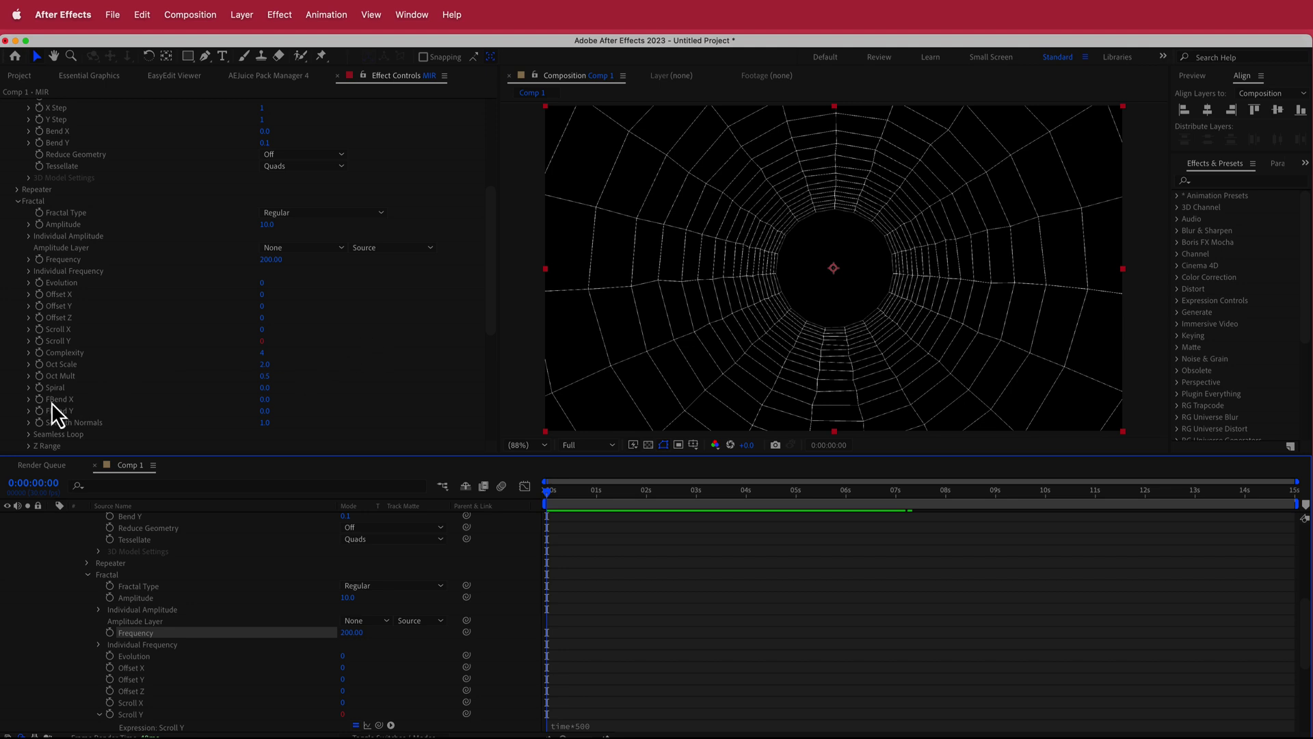
# Set FBend X to 0.01 and scrub to preview the upward-curving tunnel.
pyautogui.click(264, 399)
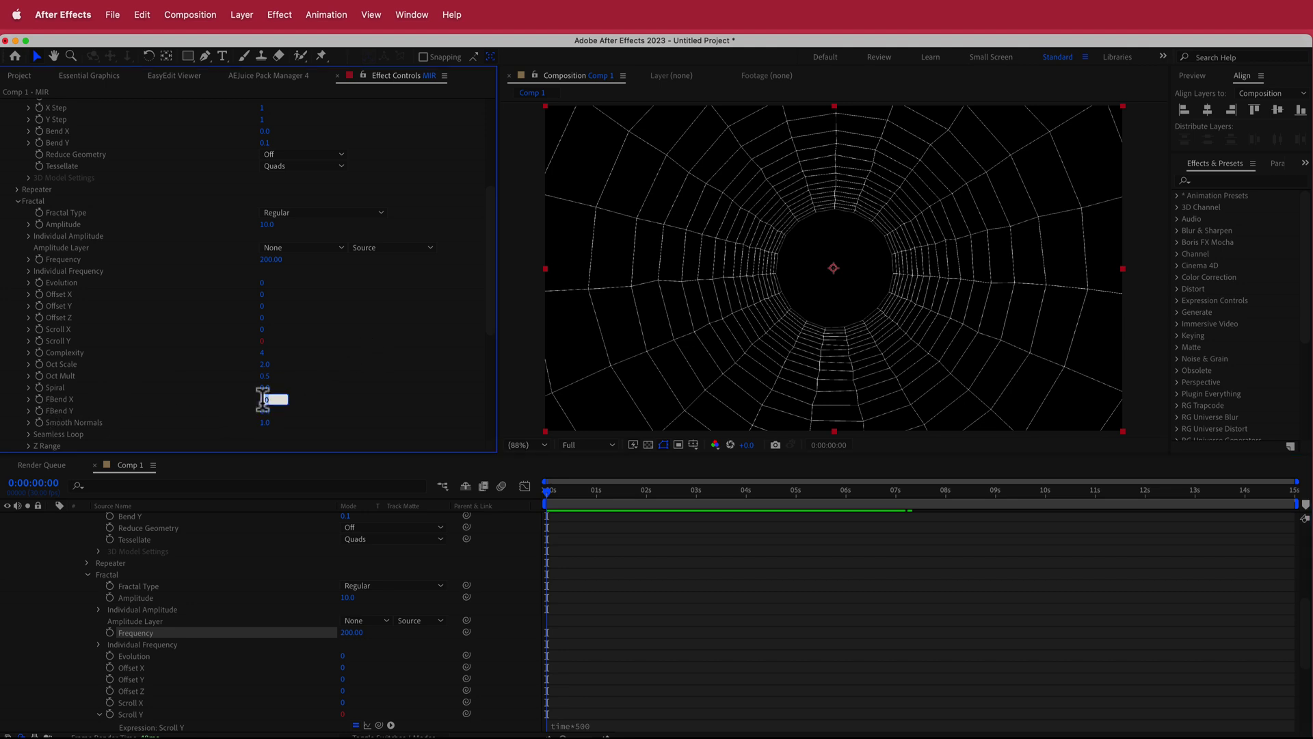
pyautogui.write('0')
pyautogui.press('Return')
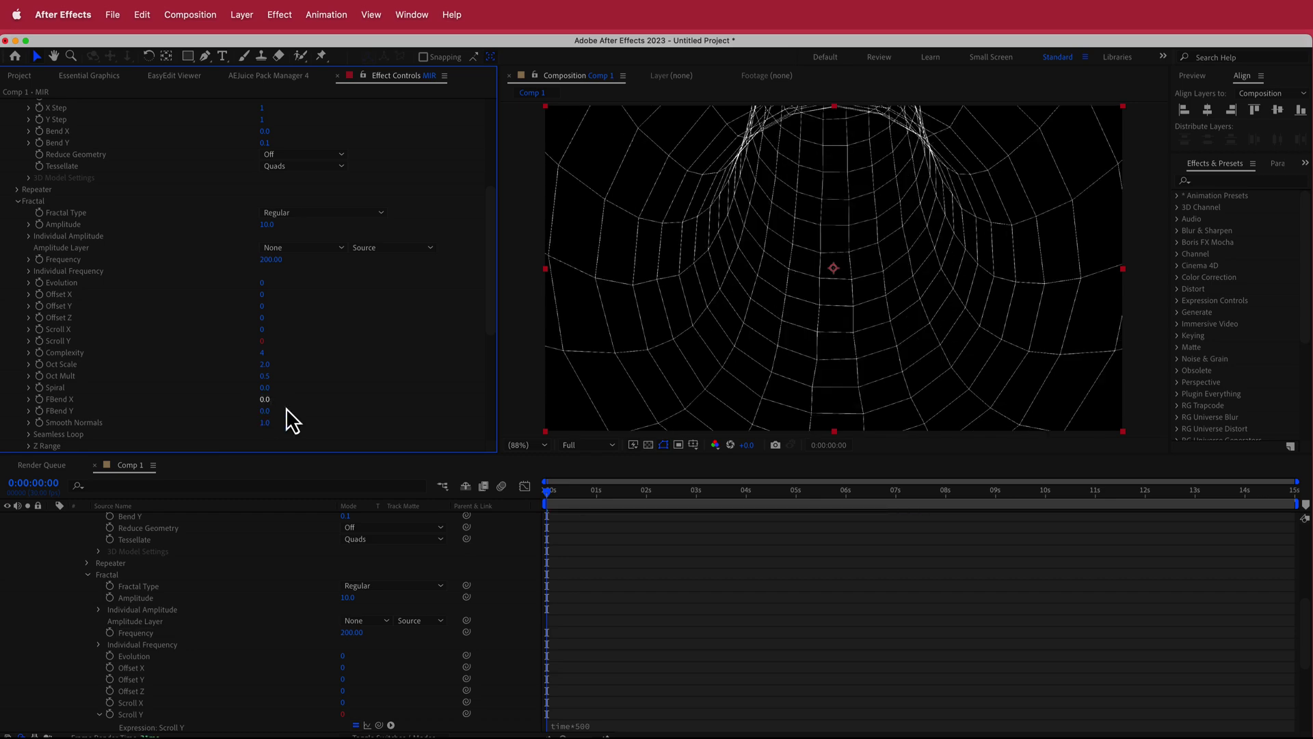
pyautogui.moveTo(552, 492); pyautogui.dragTo(478, 500)
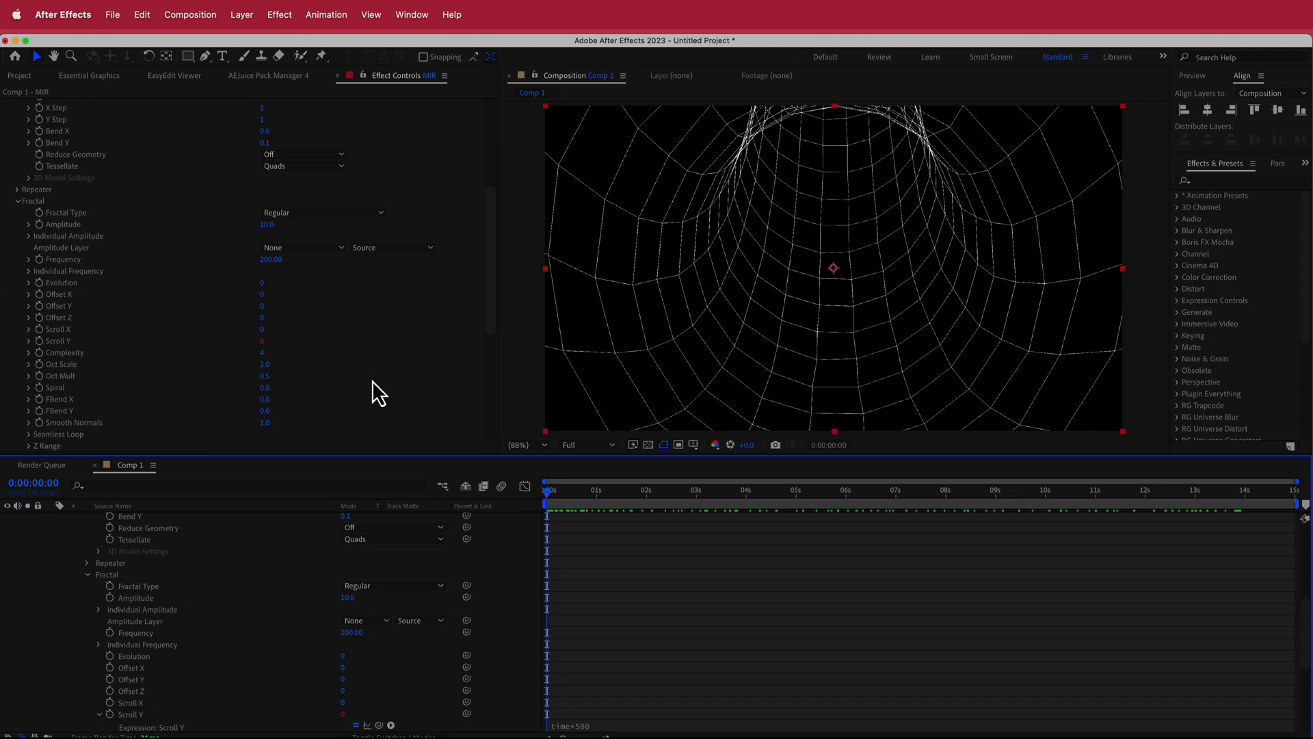
# Set the Mir 3 shader Line Size to 3.
pyautogui.scroll(-5, 370, 380)
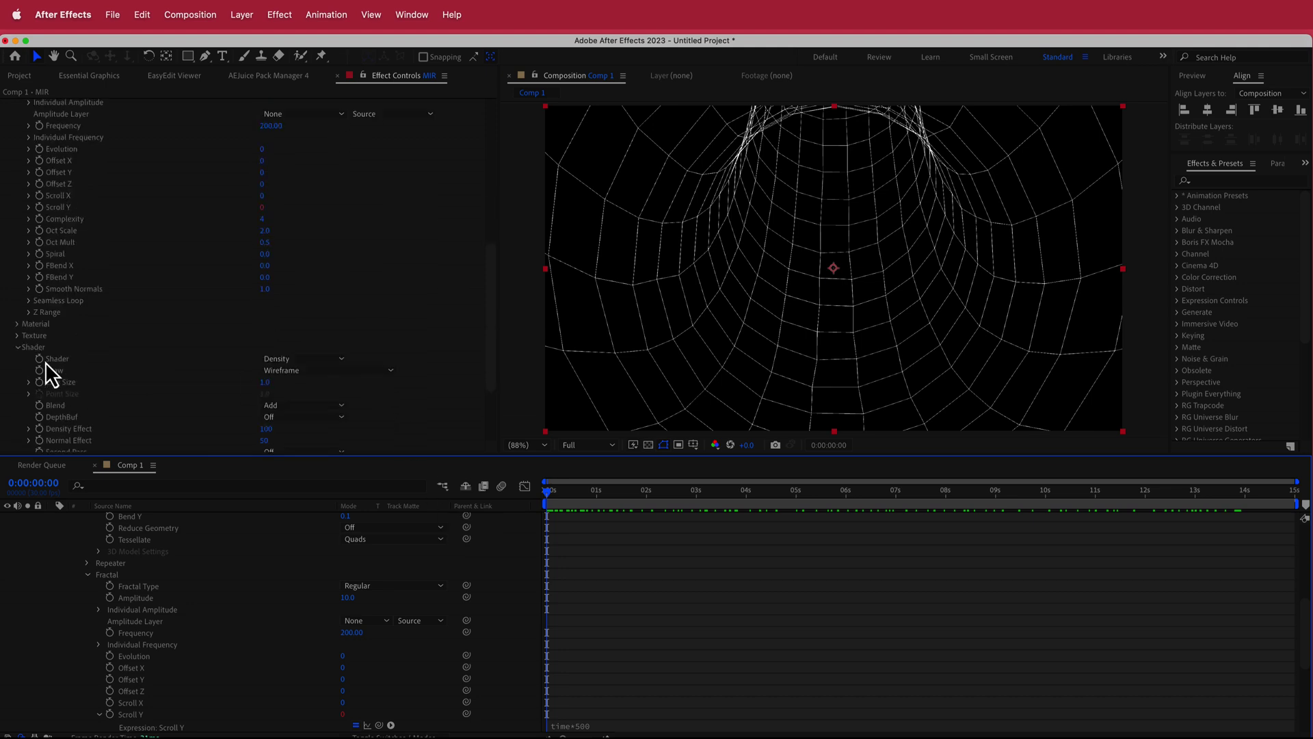
pyautogui.click(266, 381)
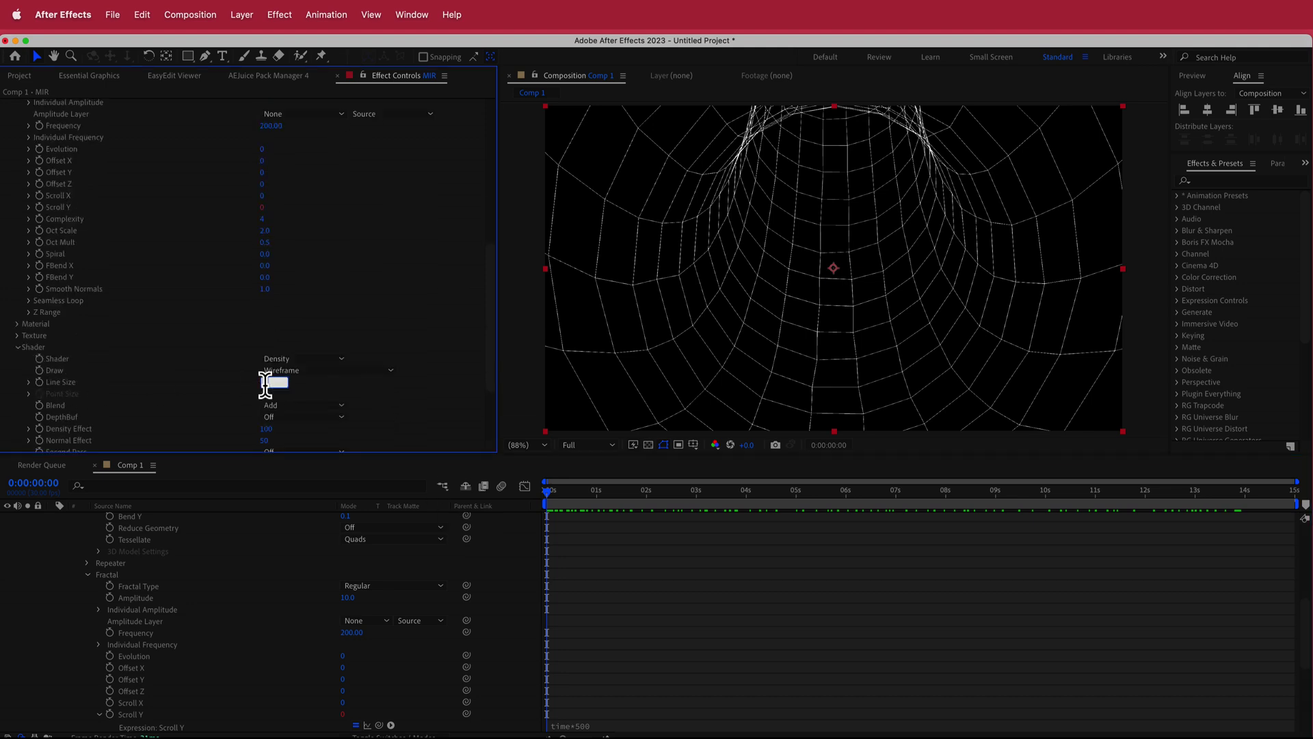
pyautogui.write('3')
pyautogui.press('Return')
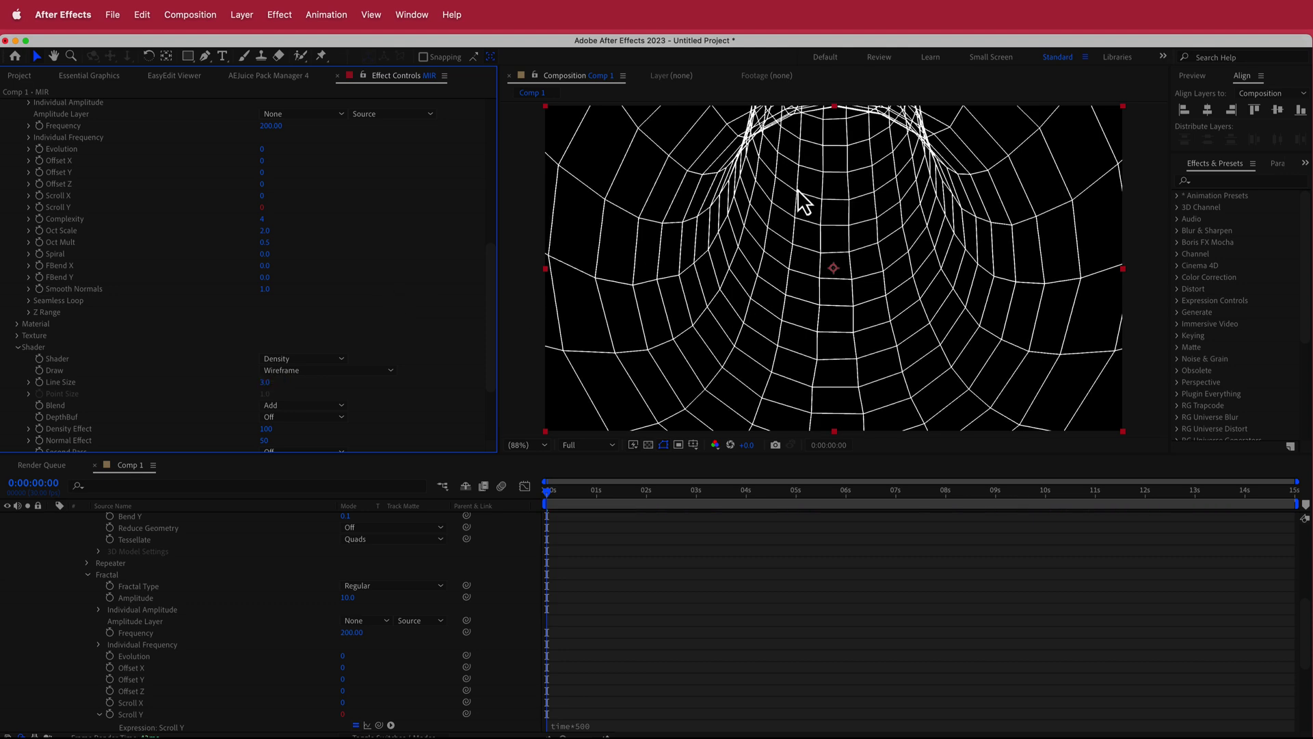
# Collapse MIR's effects and add Camera 1 with the default camera settings.
pyautogui.scroll(5, 443, 583)
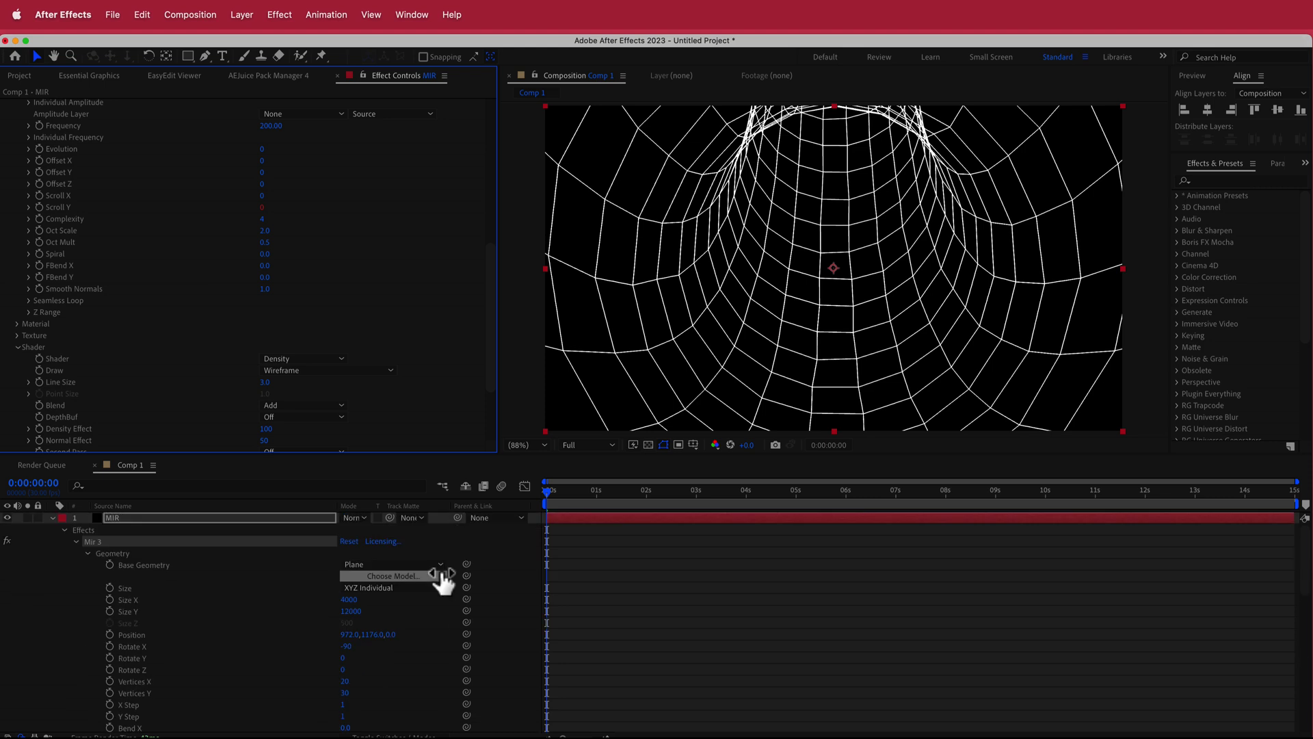
pyautogui.click(65, 532)
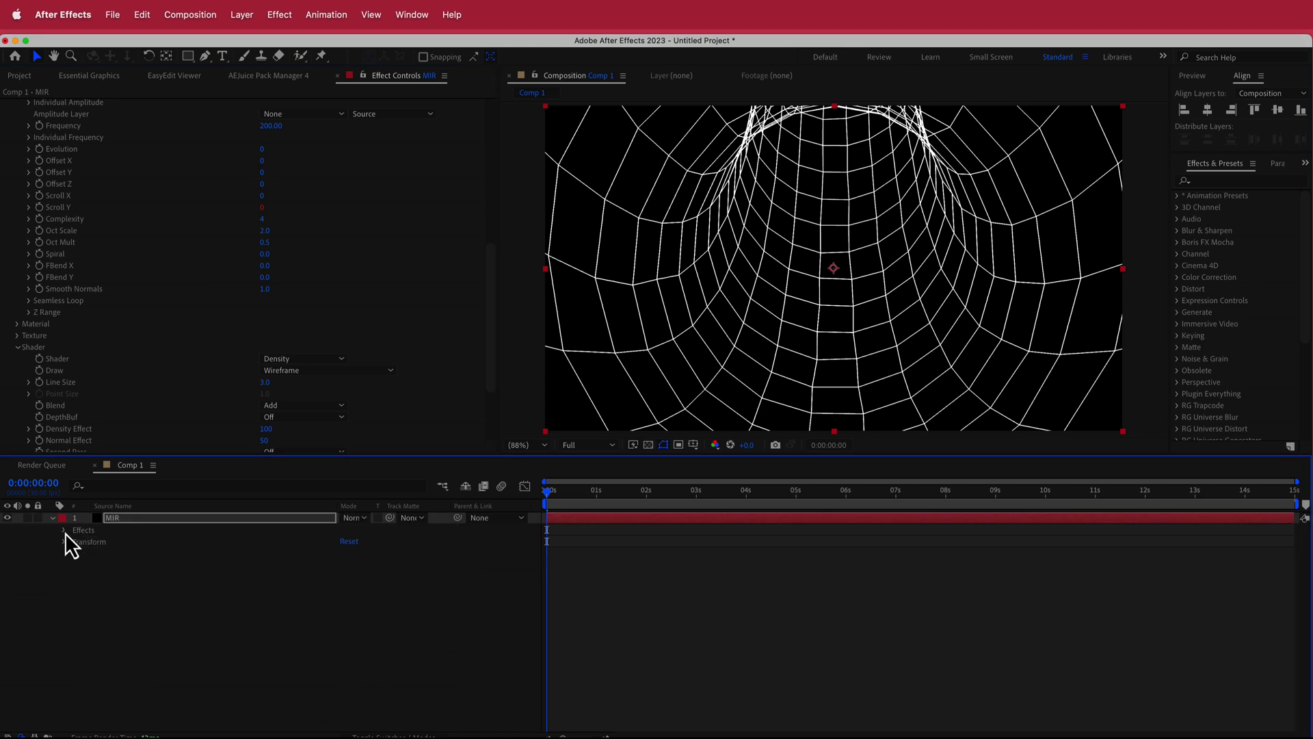
pyautogui.rightClick(442, 519)
pyautogui.moveTo(469, 532)
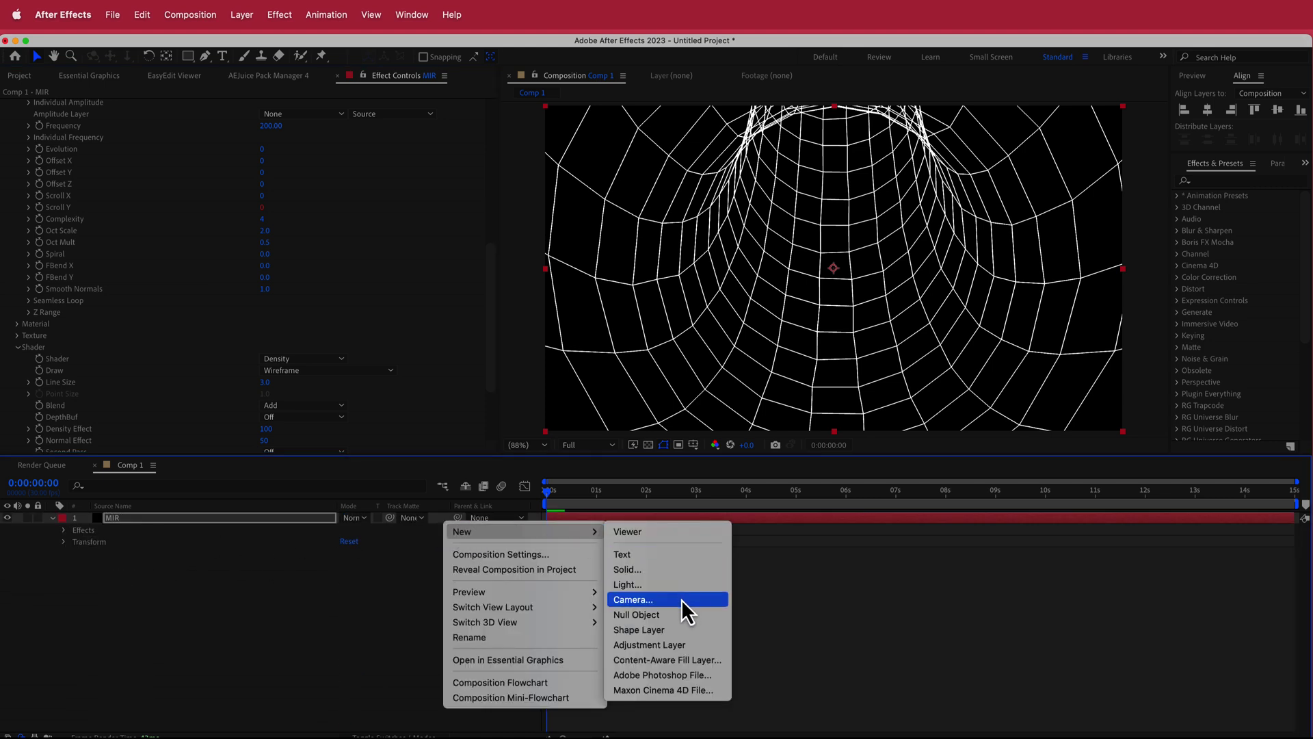
pyautogui.click(681, 599)
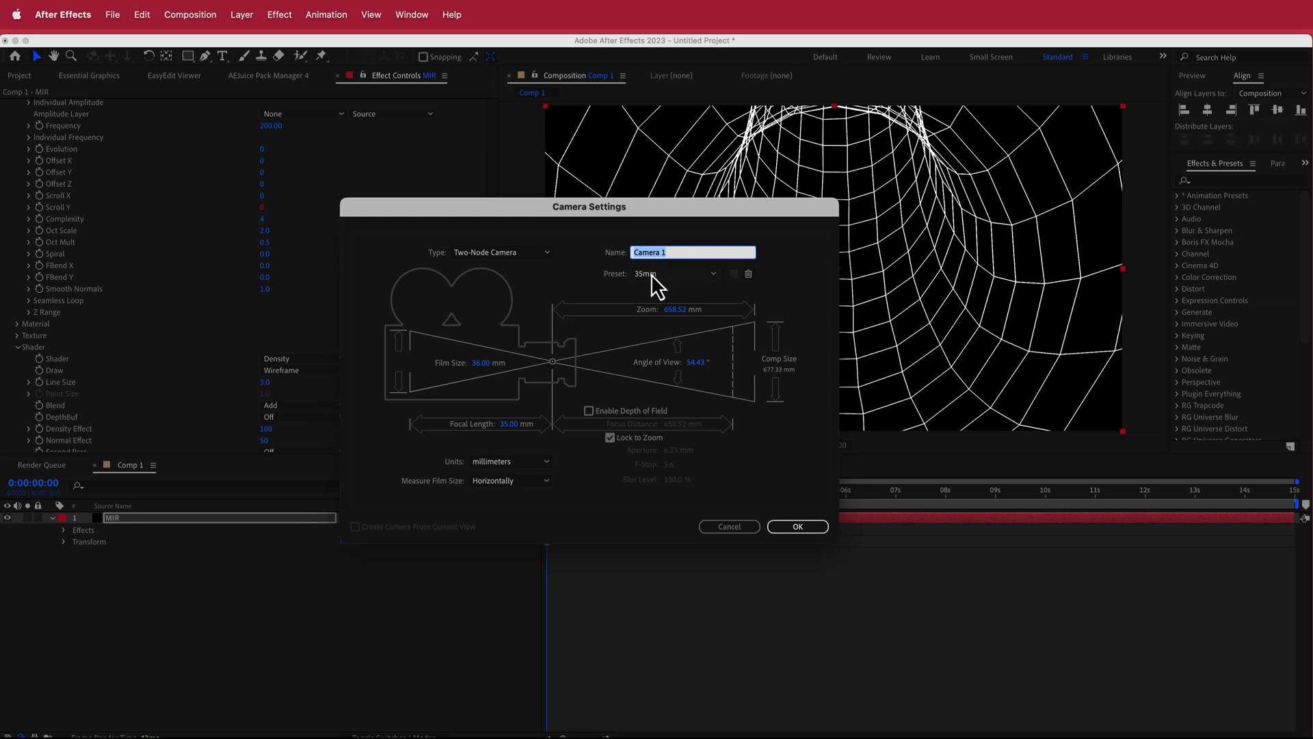
pyautogui.click(800, 528)
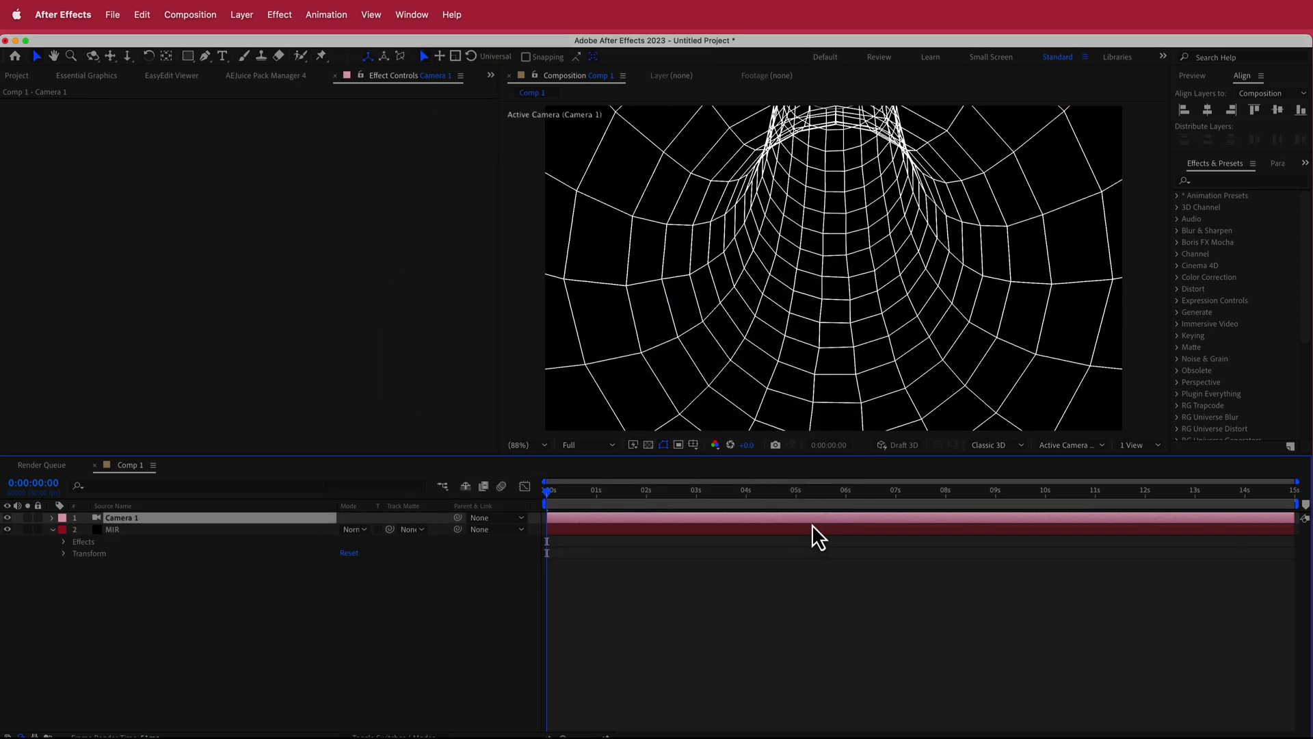
# Lower Camera 1's Zoom to 535.7 pixels and scrub to preview the deep tunnel view.
pyautogui.click(53, 518)
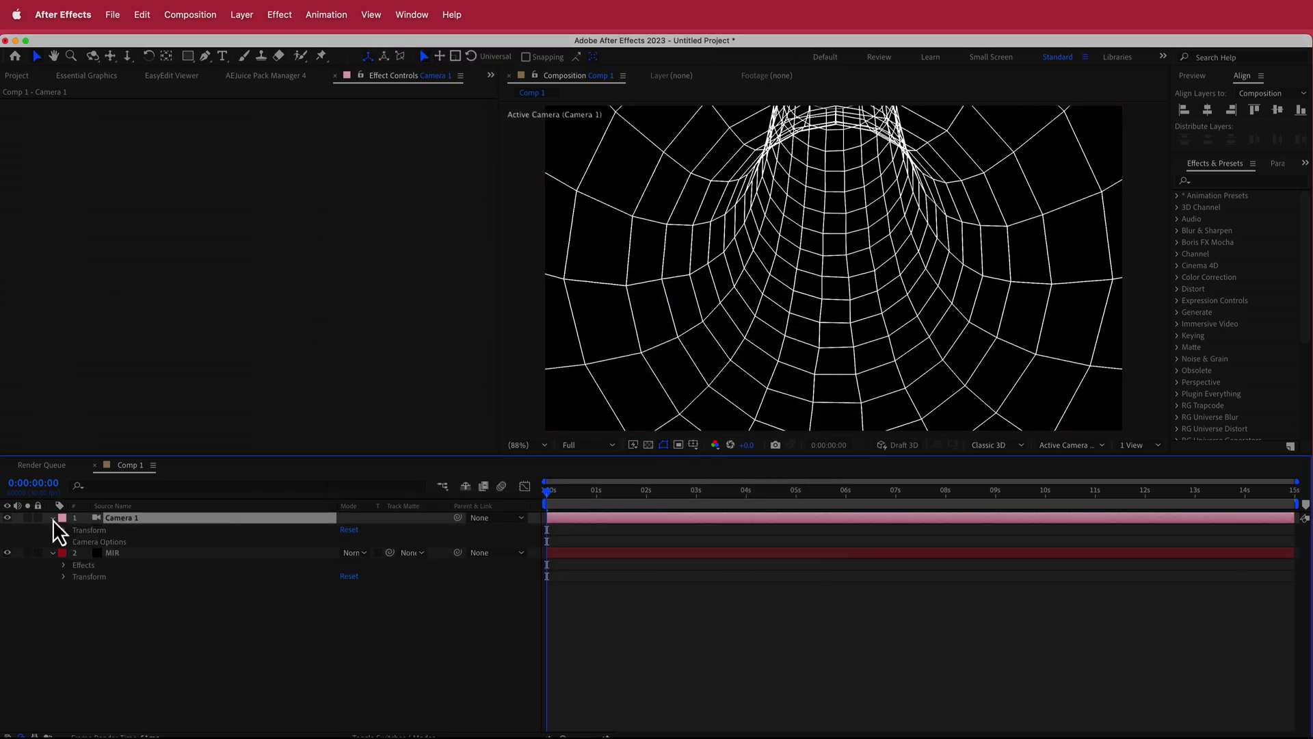
pyautogui.click(65, 541)
pyautogui.moveTo(352, 553); pyautogui.dragTo(103, 570)
pyautogui.moveTo(352, 560); pyautogui.dragTo(273, 554)
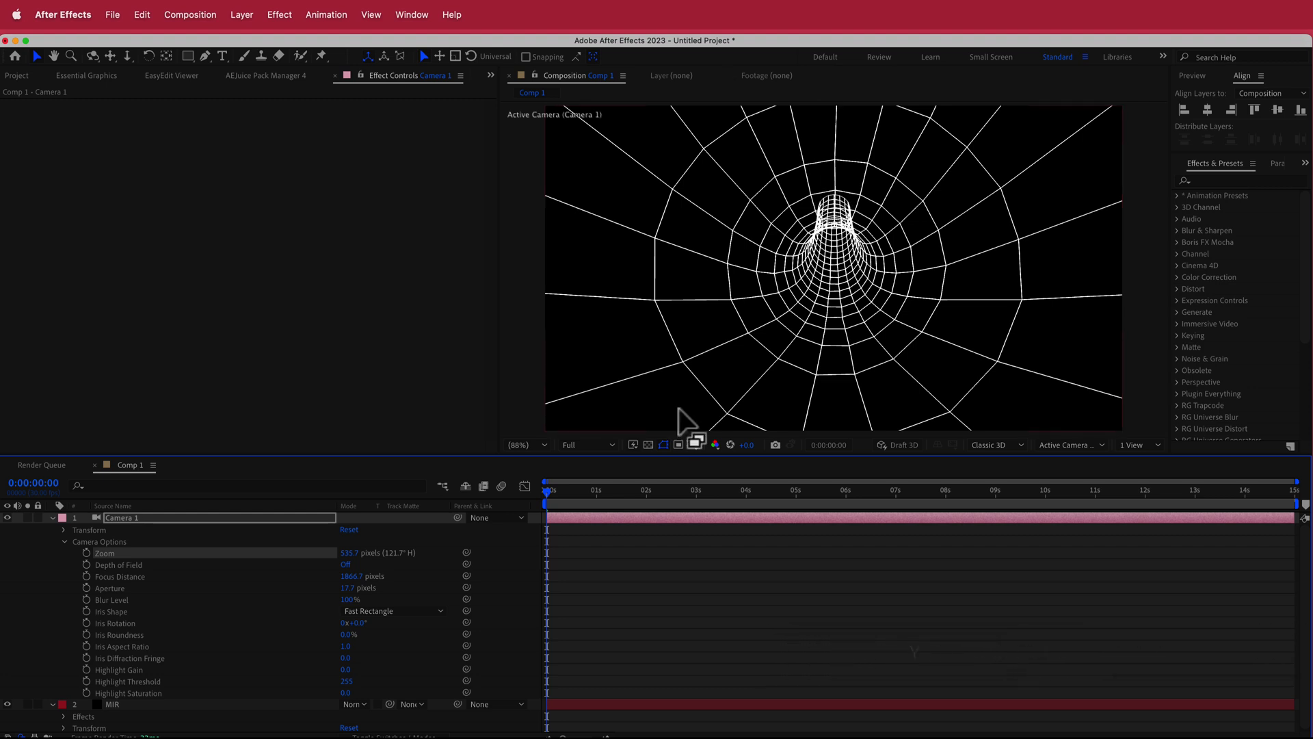
pyautogui.moveTo(555, 492)
pyautogui.mouseDown()
pyautogui.moveTo(1078, 492)
pyautogui.moveTo(530, 496)
pyautogui.mouseUp()
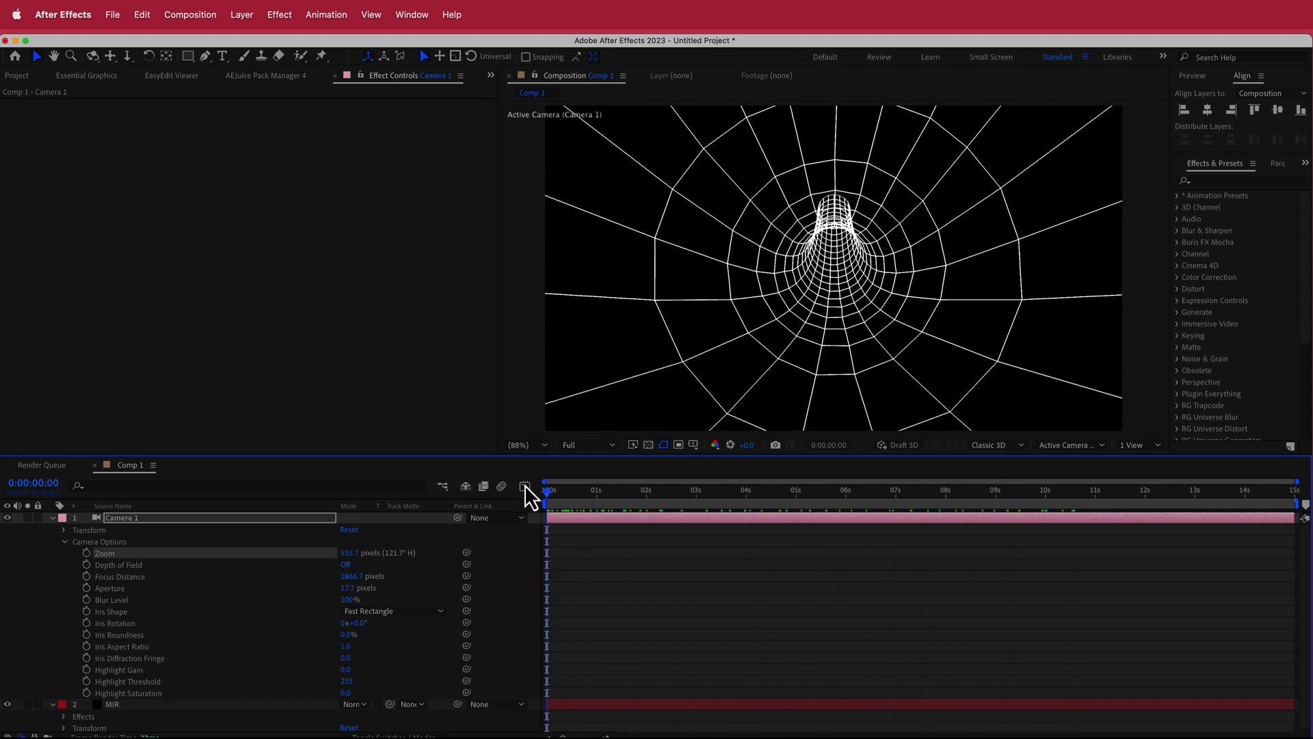
pyautogui.click(53, 518)
pyautogui.click(109, 541)
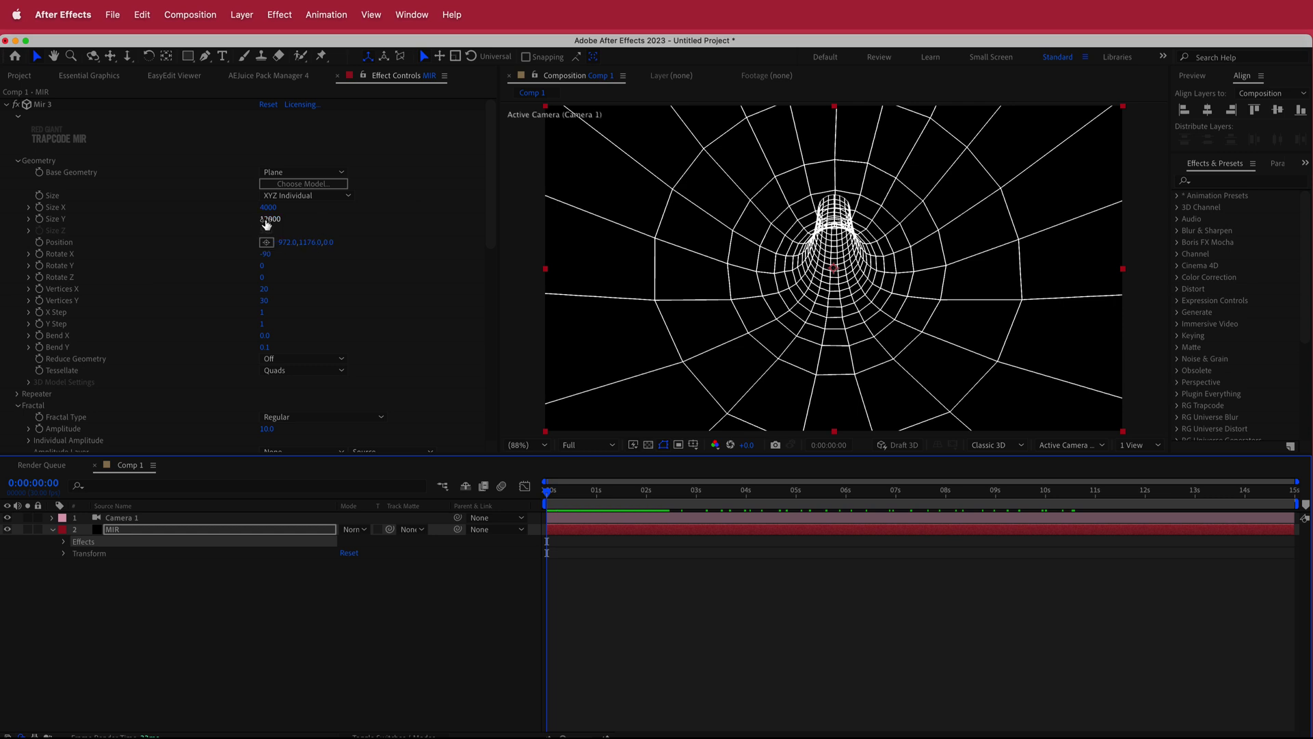
# Stretch Mir 3's Size Y to 25730 and preview the deeper tunnel across the timeline.
pyautogui.moveTo(267, 224); pyautogui.dragTo(601, 228)
pyautogui.moveTo(270, 219); pyautogui.dragTo(577, 228)
pyautogui.moveTo(546, 491); pyautogui.dragTo(1135, 492)
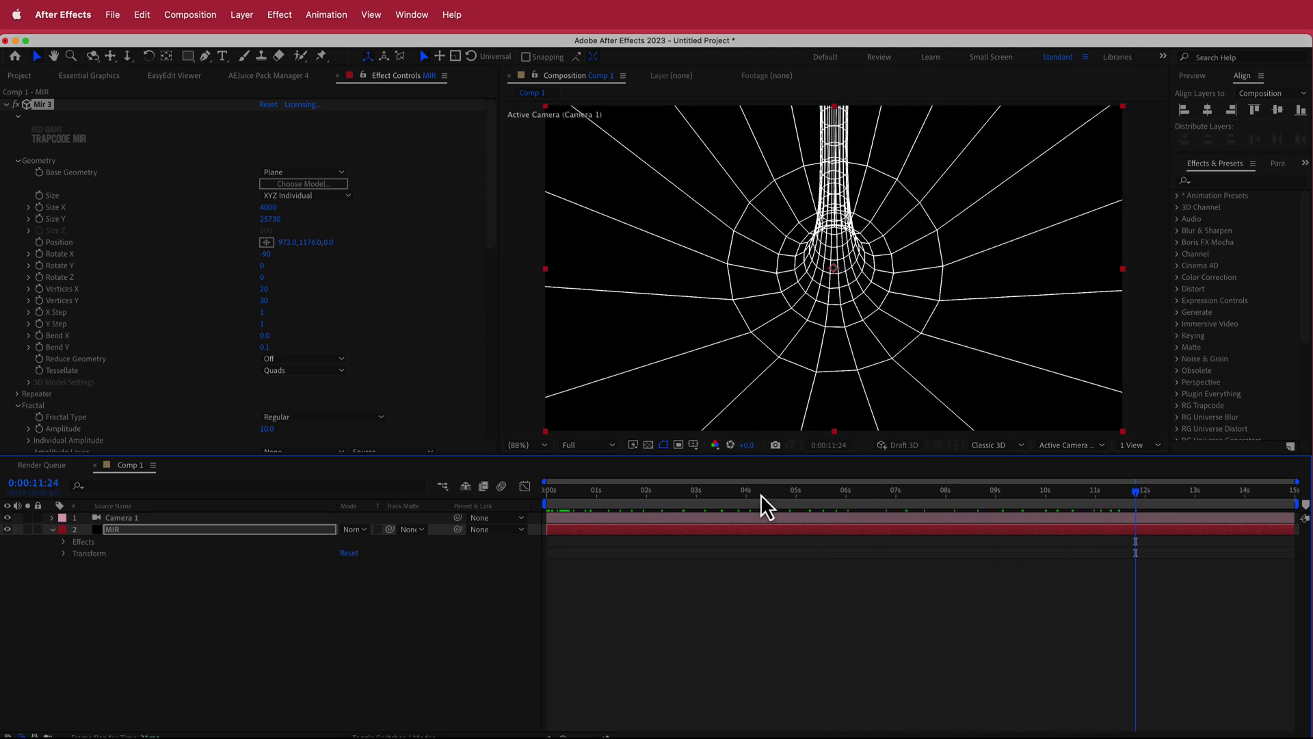
pyautogui.moveTo(1137, 503); pyautogui.dragTo(510, 530)
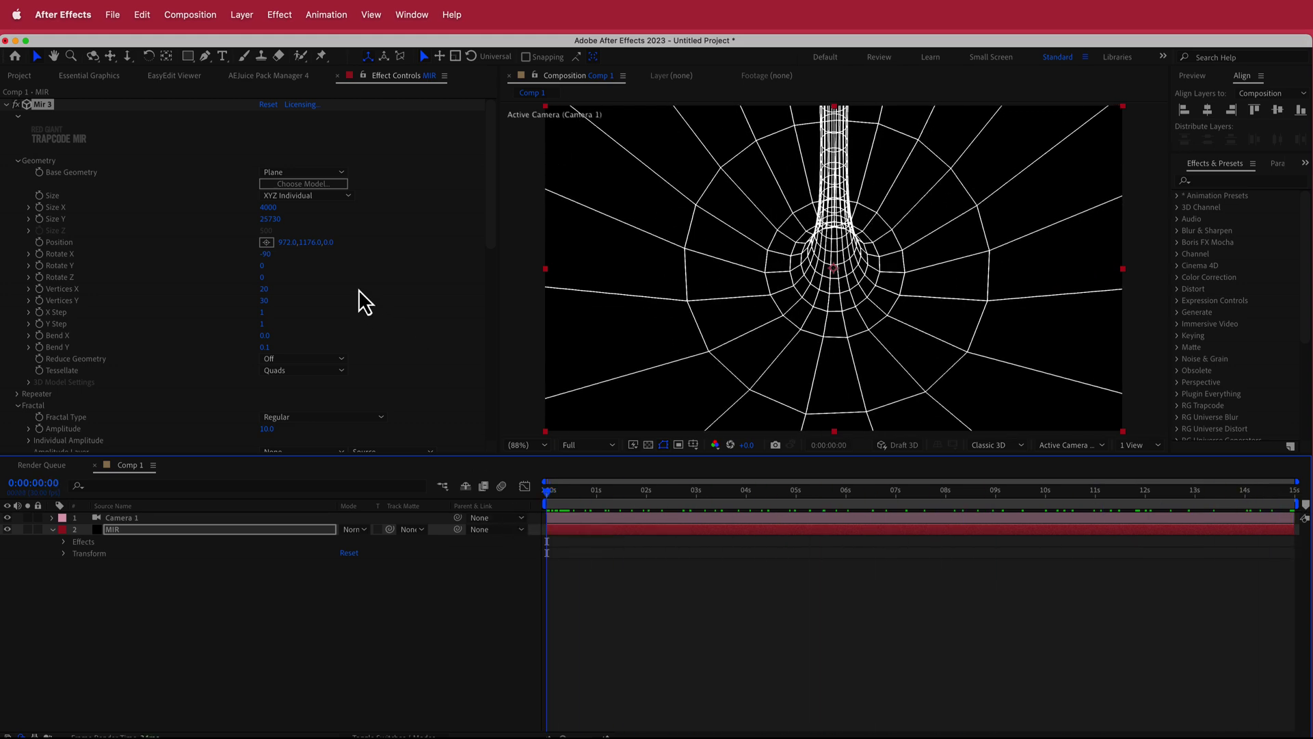
# Try denser Vertices values, then revert them and preview the tunnel at about seven seconds.
pyautogui.moveTo(266, 301); pyautogui.dragTo(300, 302)
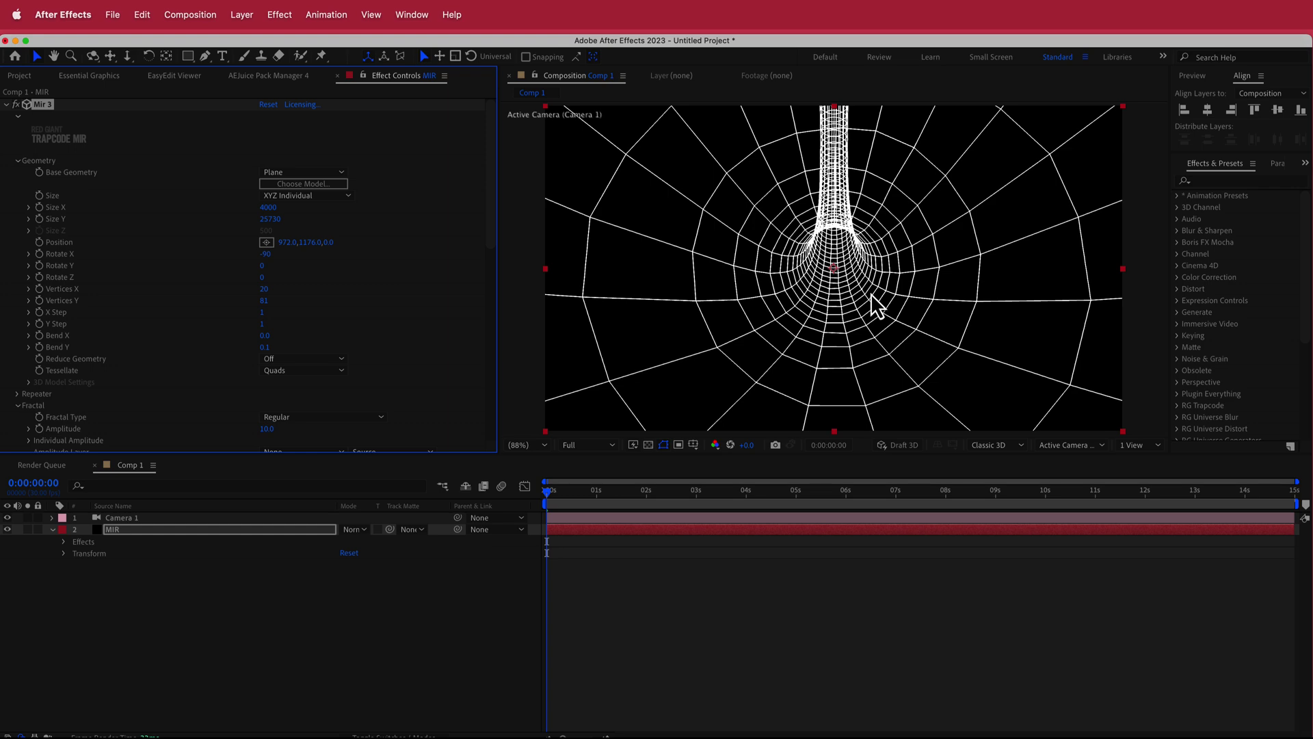
pyautogui.moveTo(270, 302); pyautogui.dragTo(284, 292)
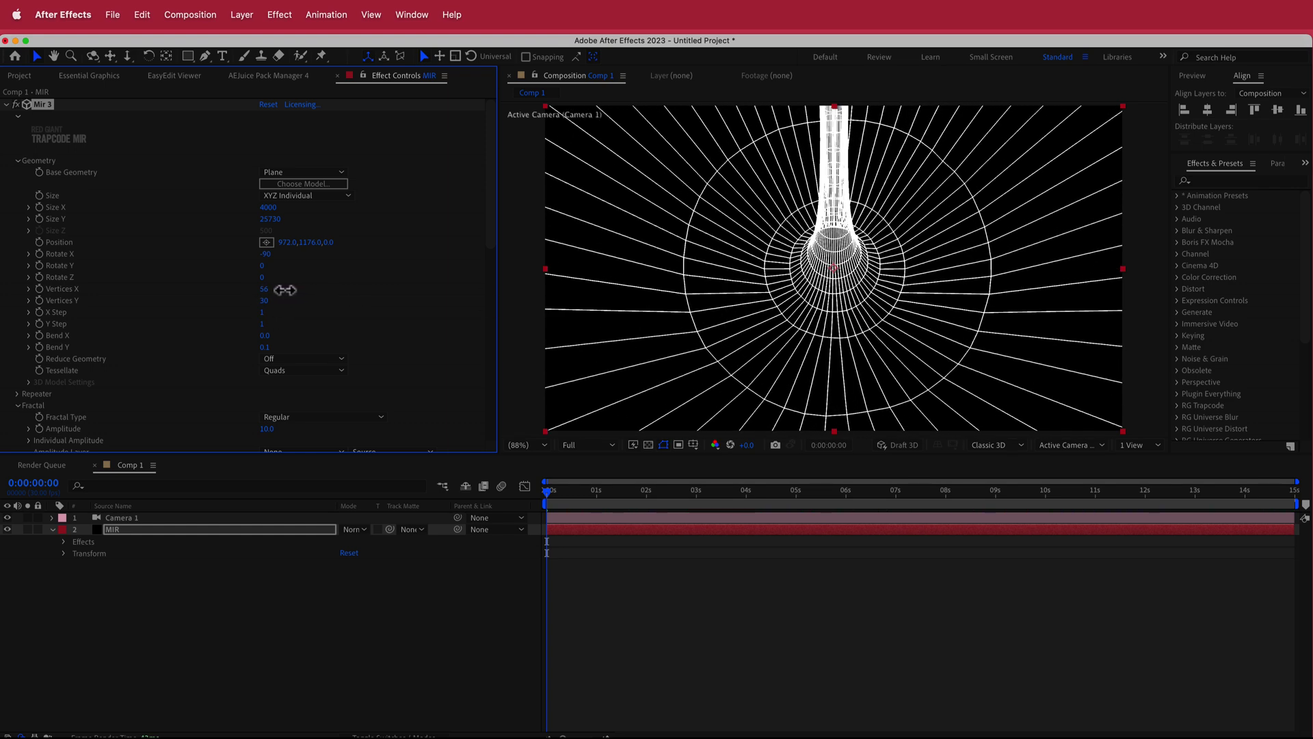
pyautogui.moveTo(548, 492); pyautogui.dragTo(862, 496)
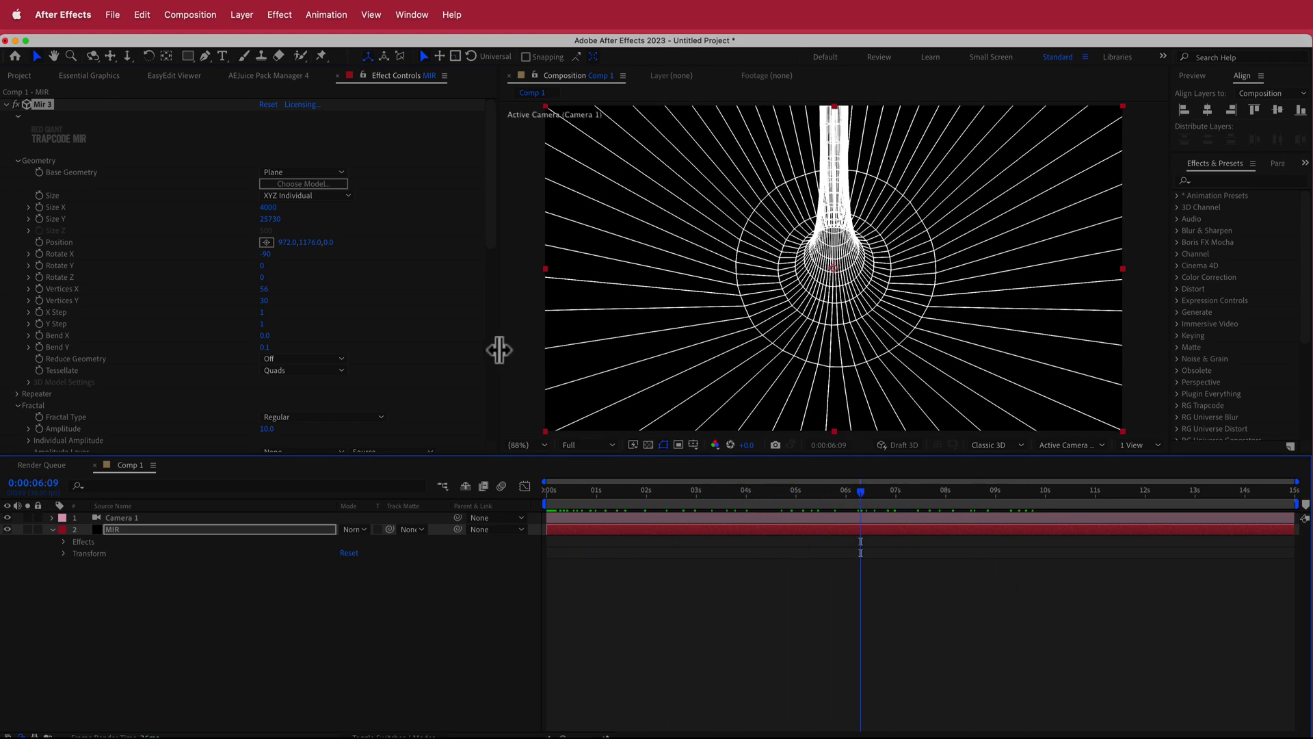
pyautogui.hotkey('ctrl', 'z')
pyautogui.press('Home')
pyautogui.moveTo(578, 492); pyautogui.dragTo(537, 493)
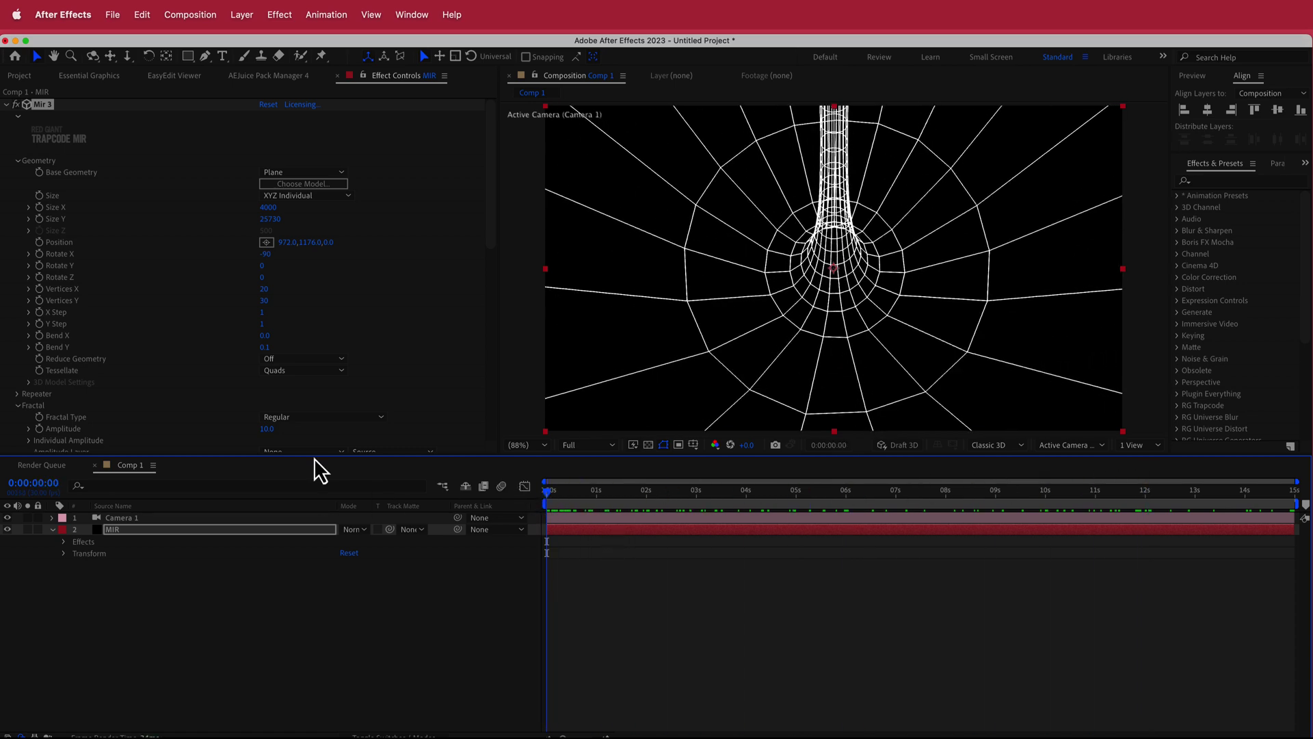
# Set Camera 1's Z Rotation to -20° at 0s and start keyframing it.
pyautogui.click(52, 518)
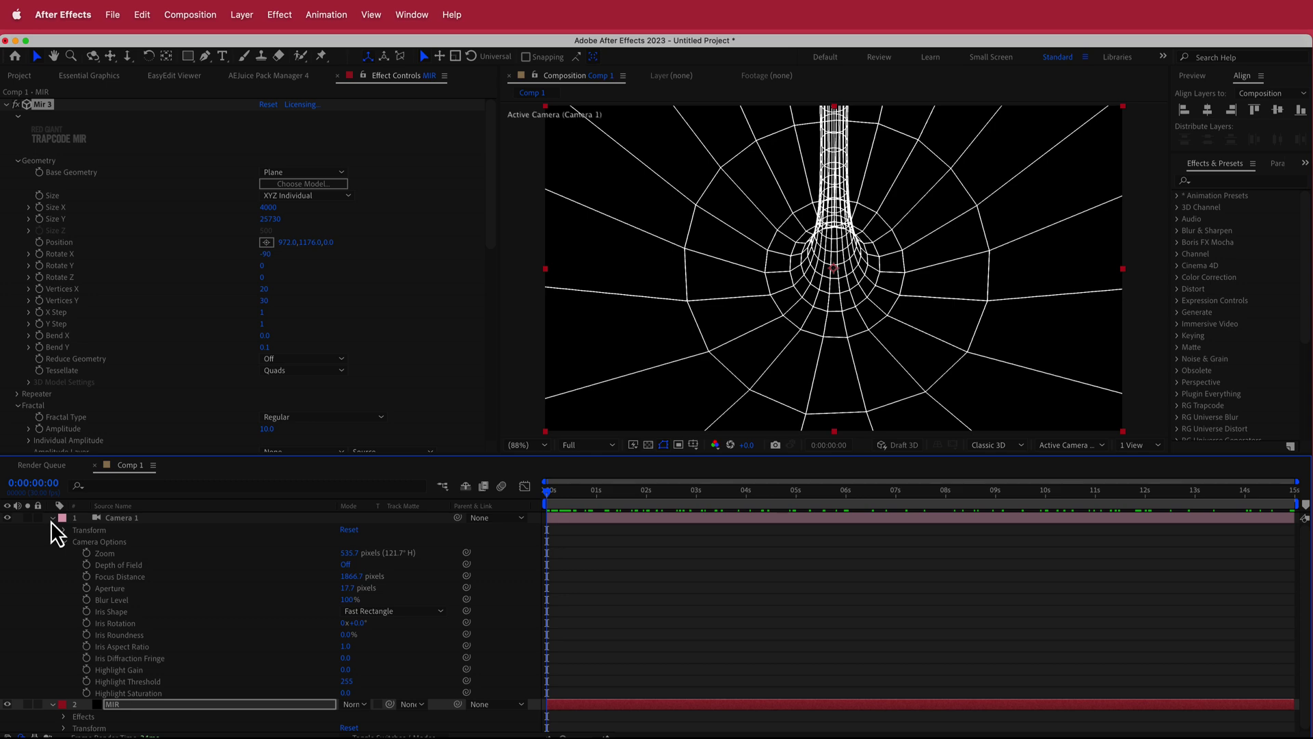
pyautogui.click(63, 530)
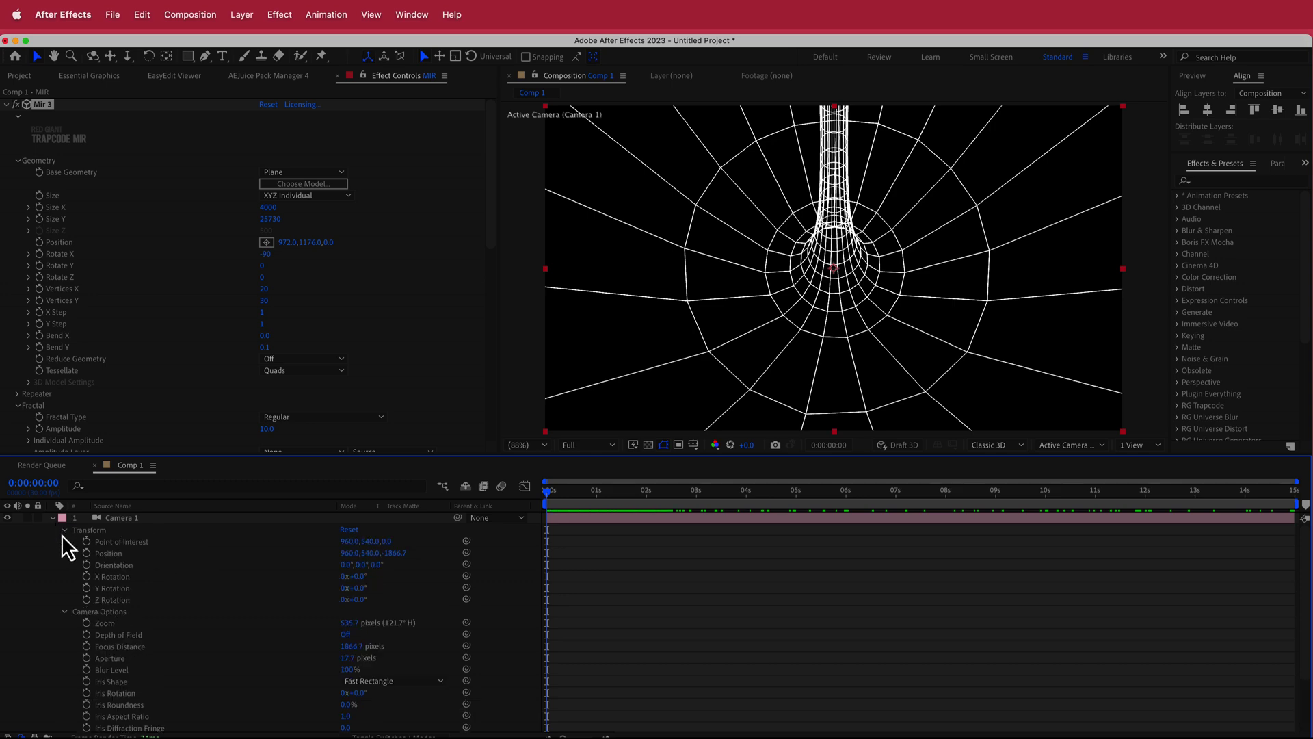
pyautogui.click(639, 489)
pyautogui.moveTo(651, 491); pyautogui.dragTo(520, 495)
pyautogui.click(359, 600)
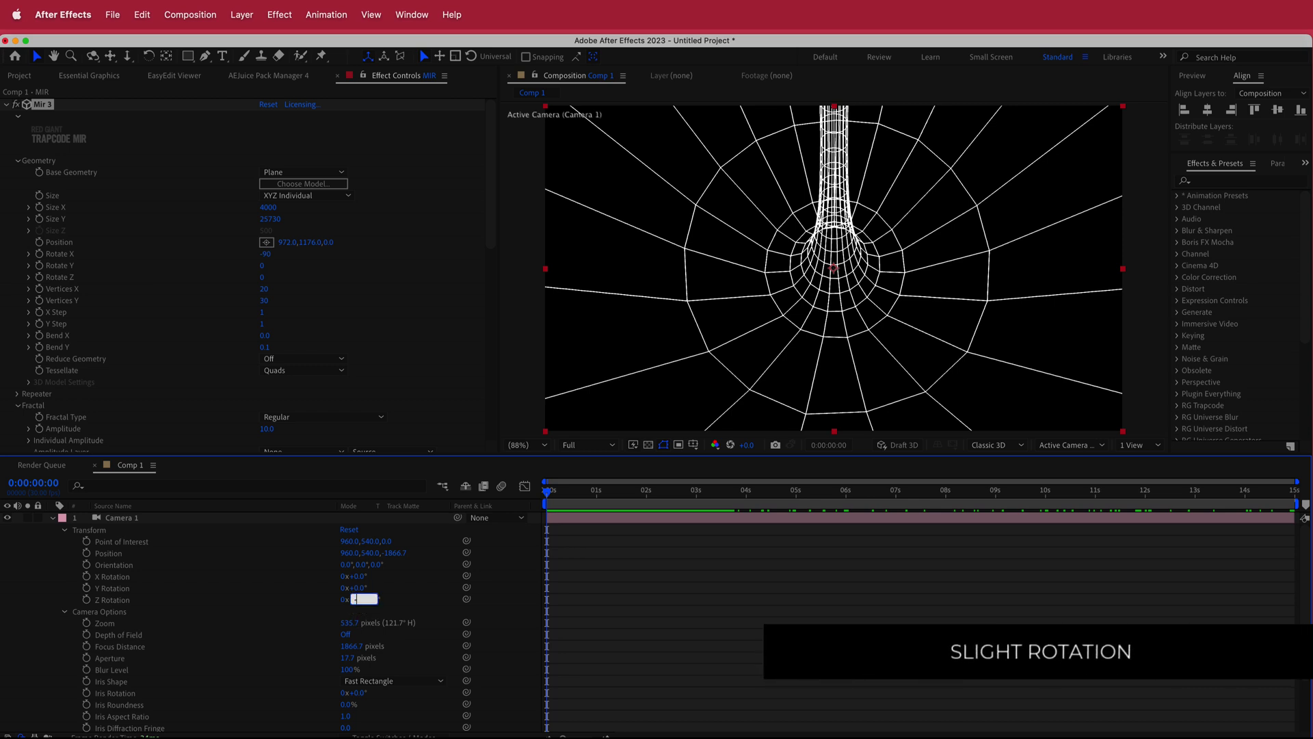
pyautogui.press('Return')
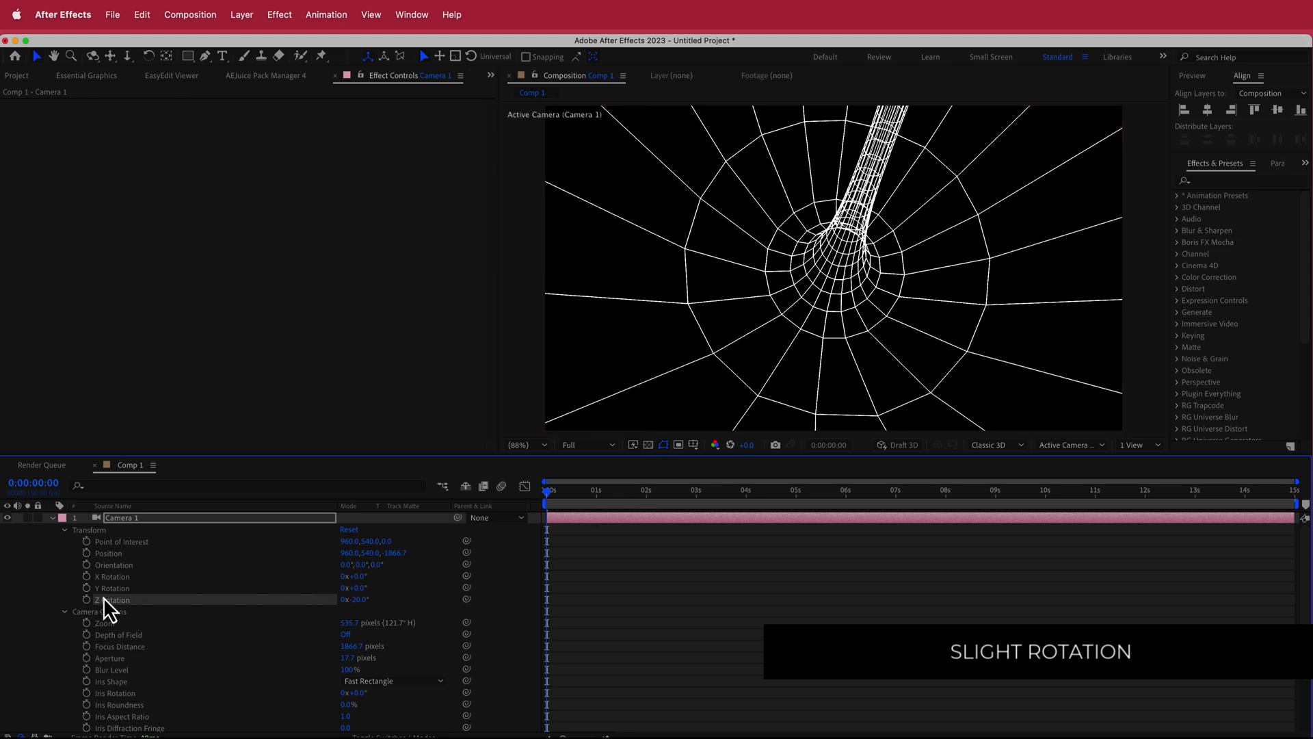
pyautogui.click(86, 599)
# Keyframe Camera 1's Z Rotation at +20° on the last frame and preview the rotation.
pyautogui.press('End')
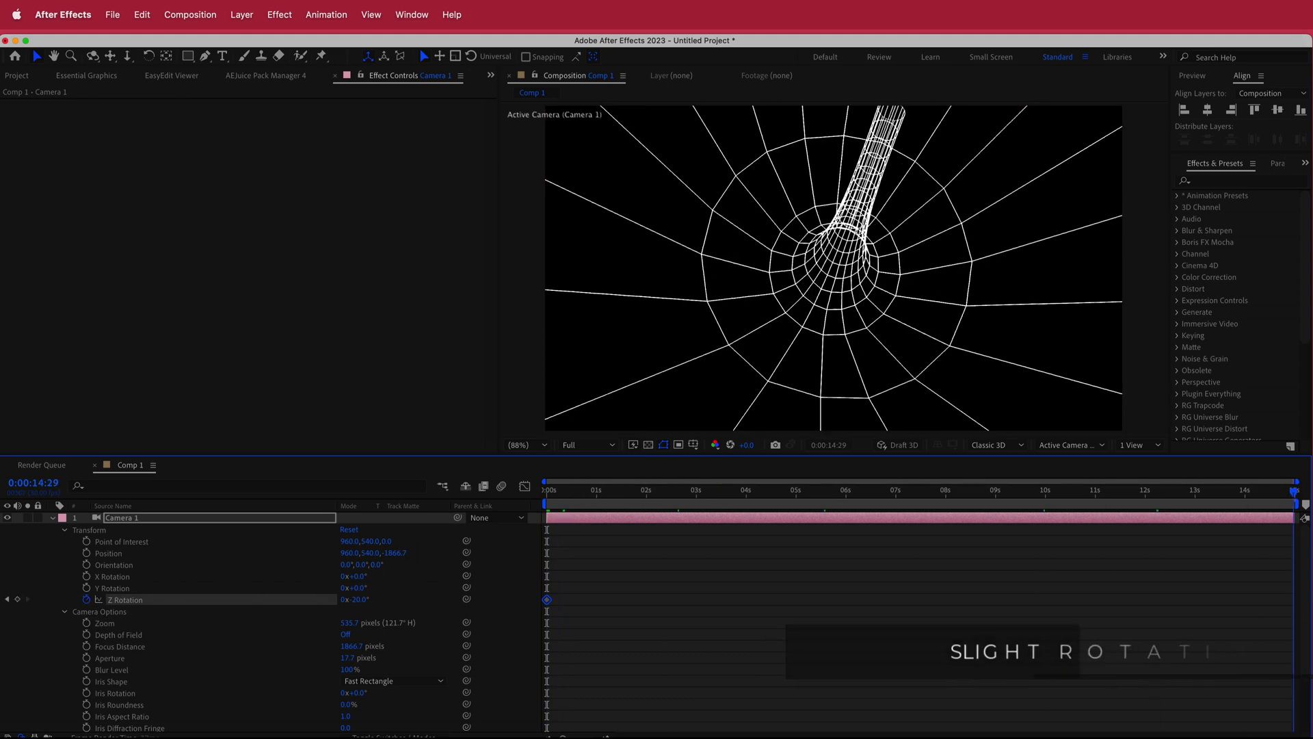
pyautogui.click(361, 599)
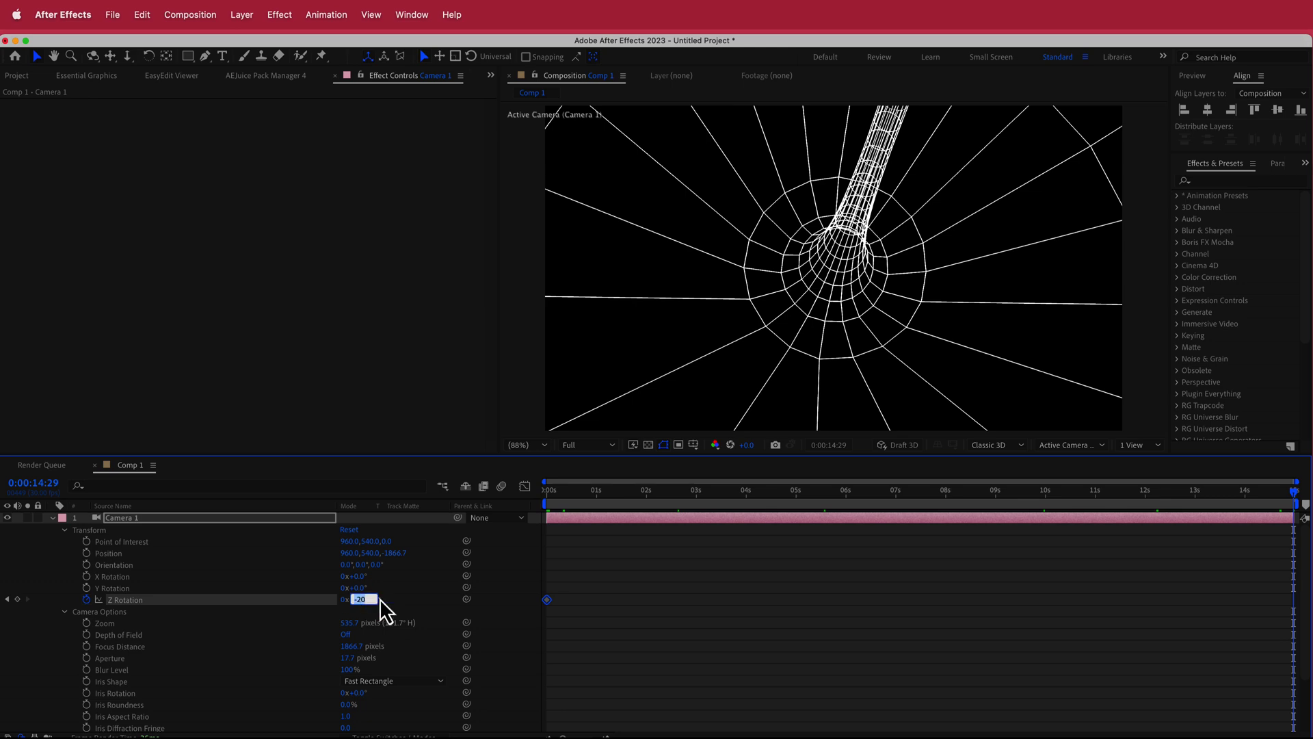
pyautogui.write('20')
pyautogui.press('Return')
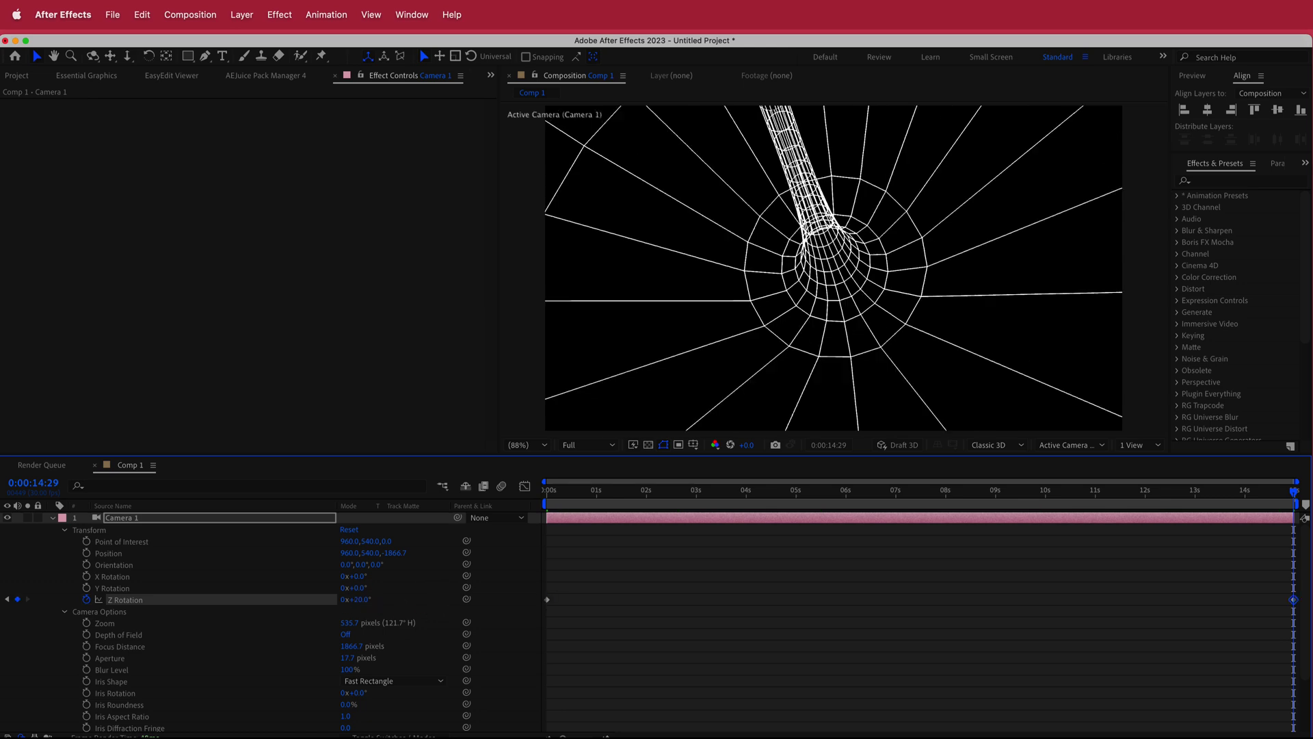
pyautogui.moveTo(1294, 496); pyautogui.dragTo(484, 499)
pyautogui.press('space')
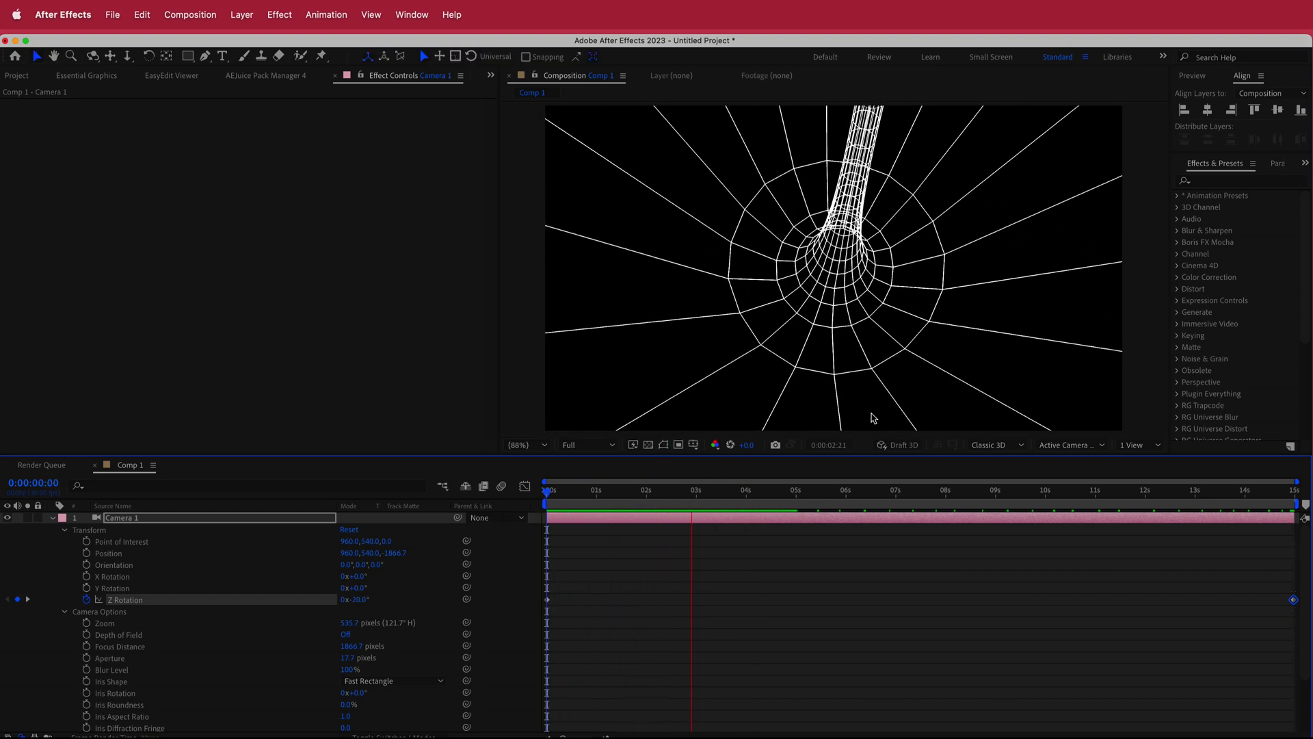
pyautogui.press('space')
# Show only the MIR layer's Scroll Y expression, time*500, and return the playhead to 0.
pyautogui.click(52, 517)
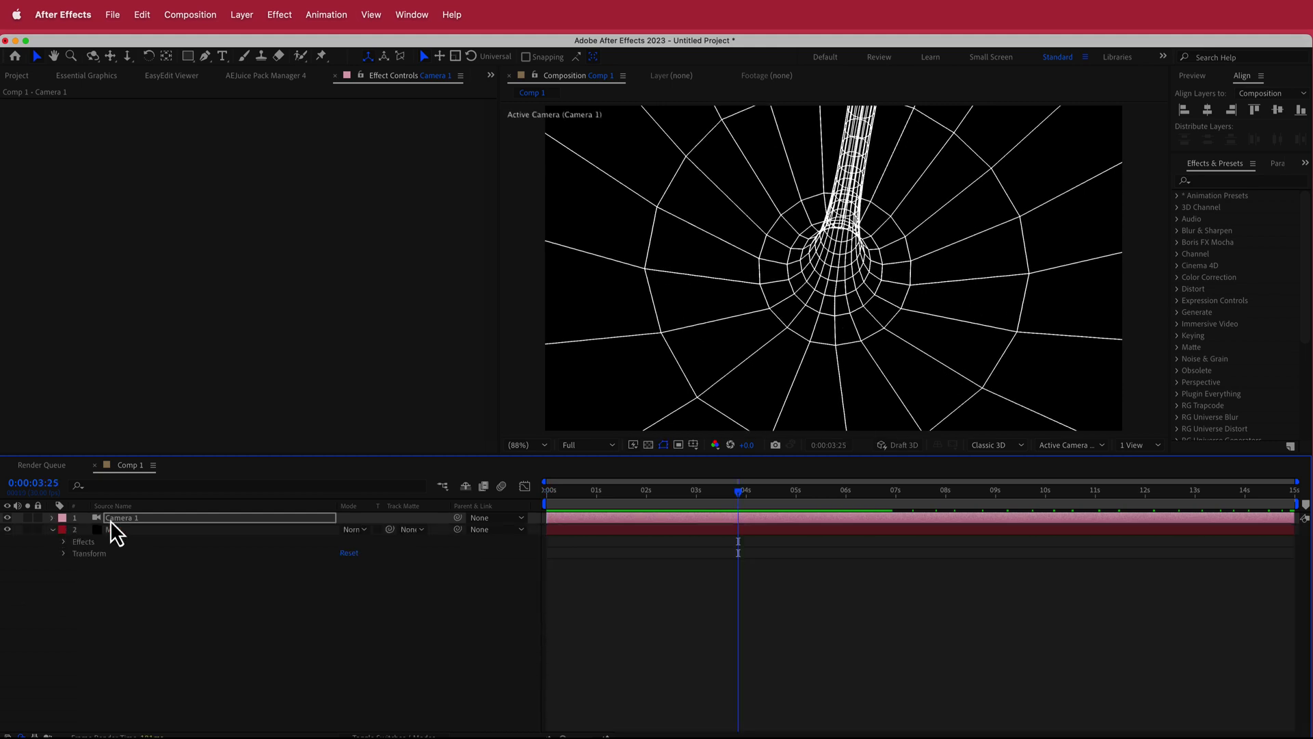
pyautogui.click(149, 528)
pyautogui.press('e')
pyautogui.press('e')
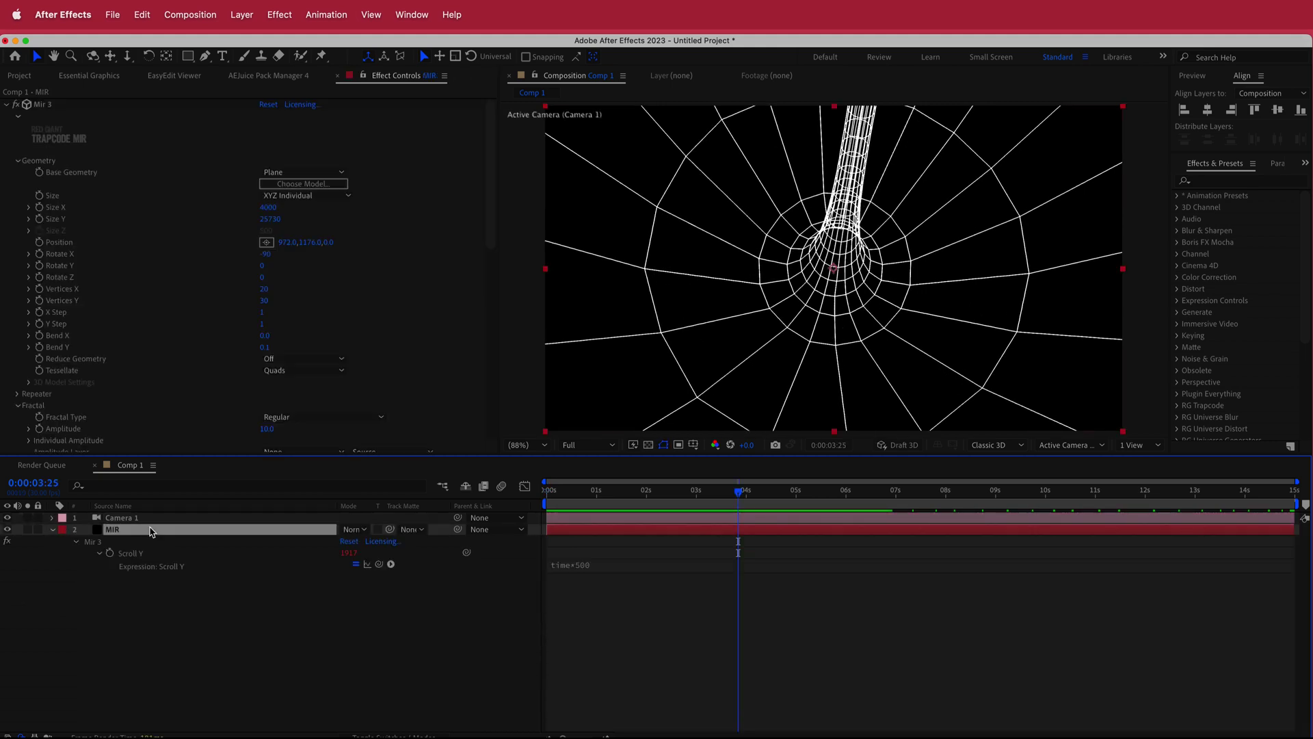
pyautogui.click(583, 565)
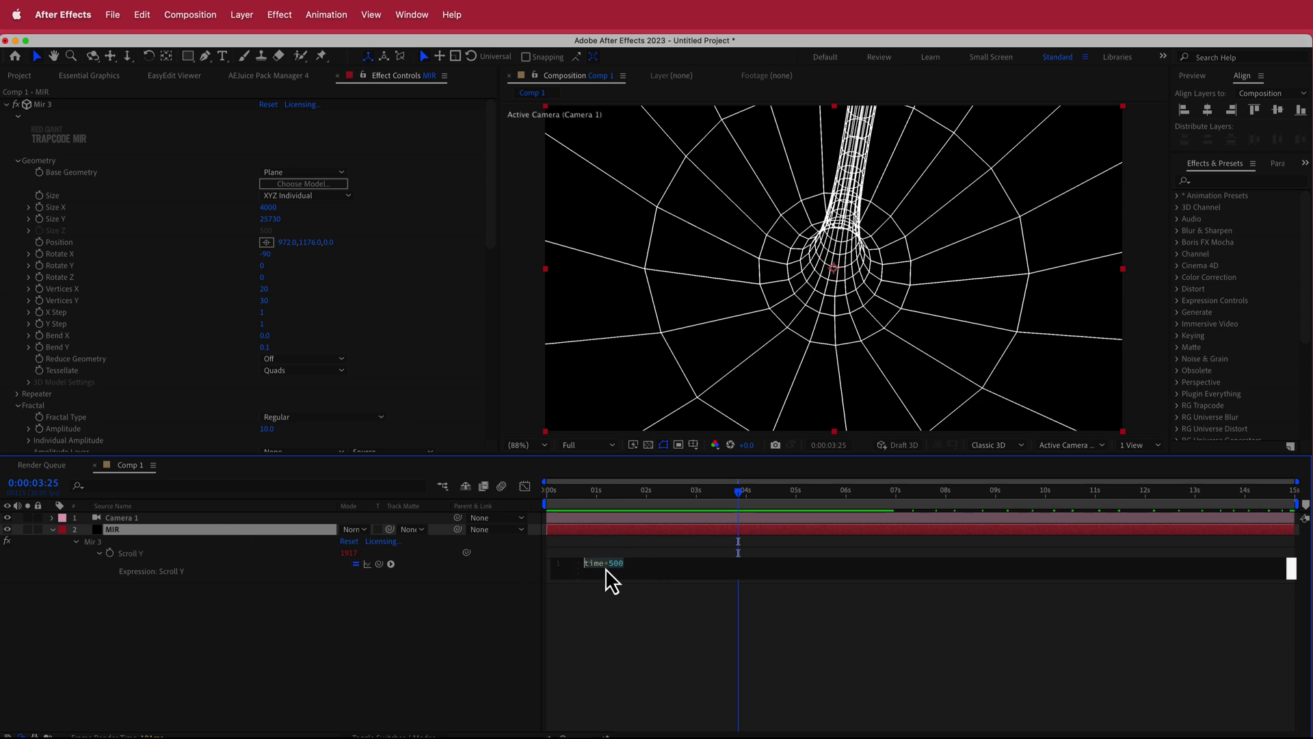
pyautogui.moveTo(735, 491); pyautogui.dragTo(484, 492)
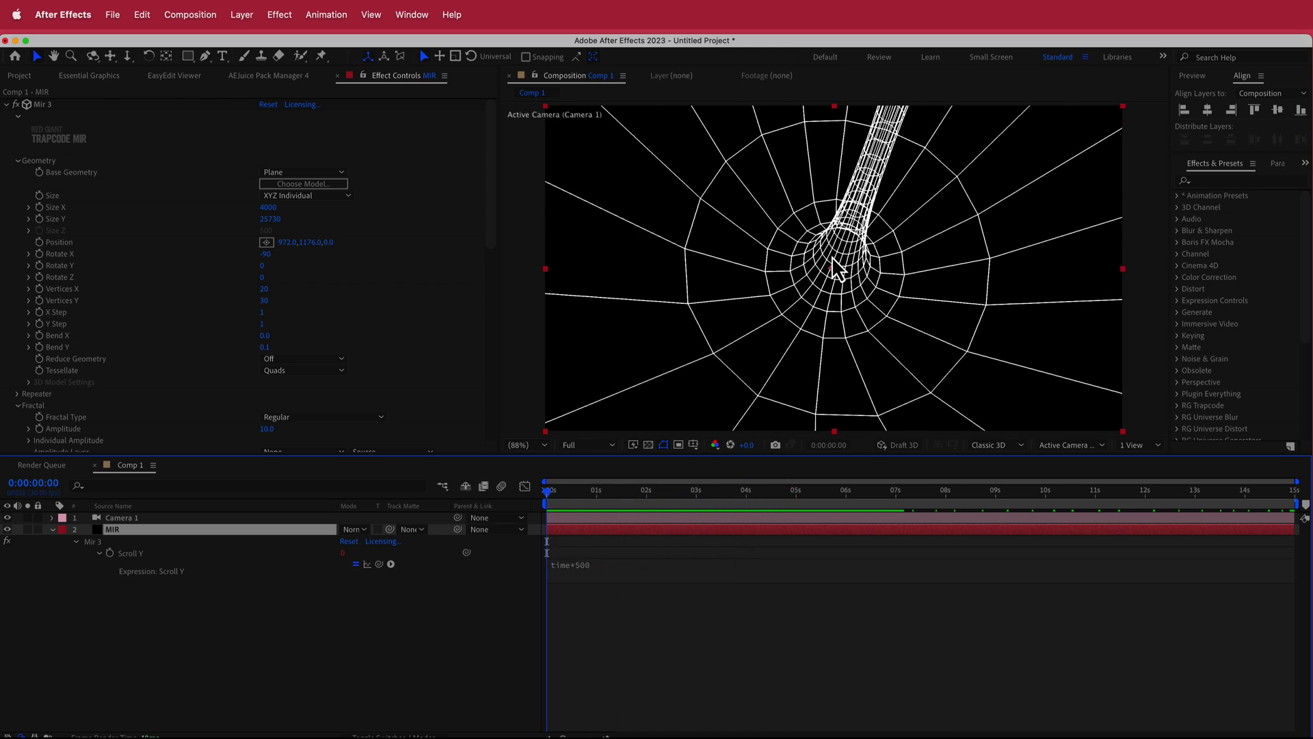
pyautogui.click(240, 585)
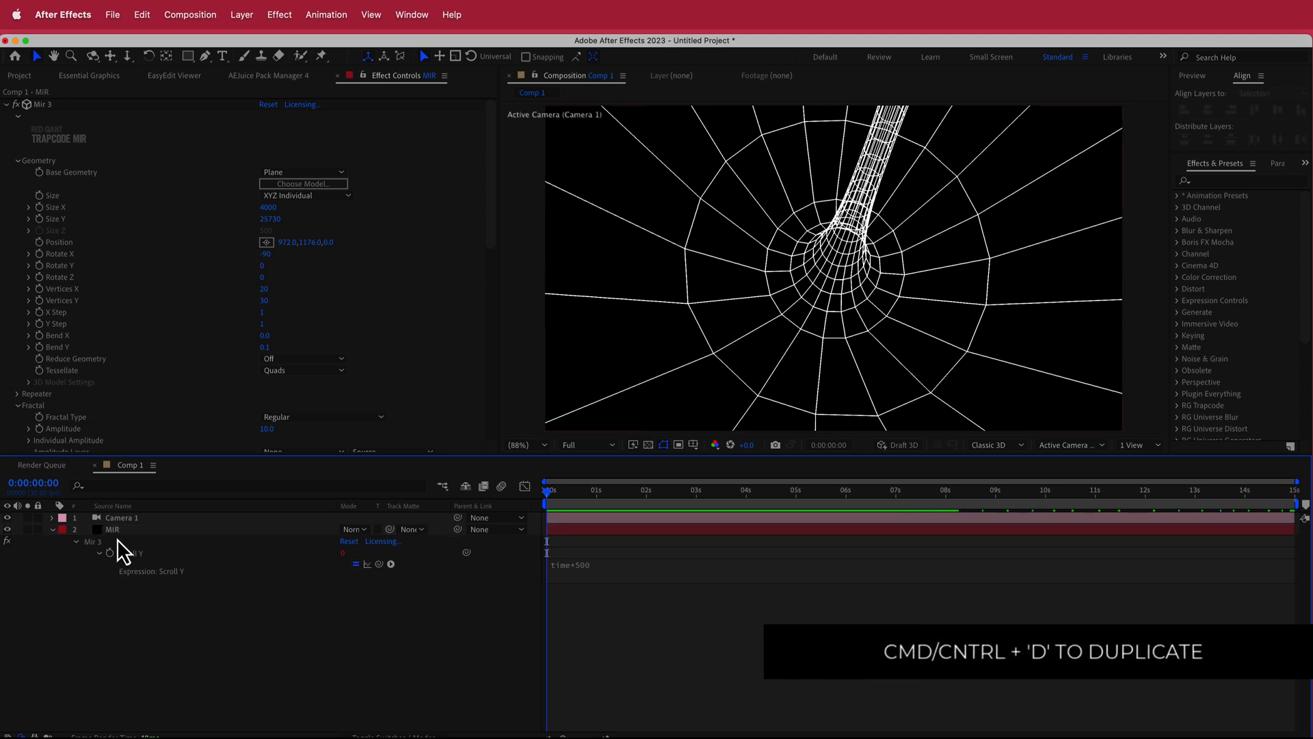
# Duplicate the MIR layer and rename the copy DOTS.
pyautogui.click(118, 532)
pyautogui.press('super+d')
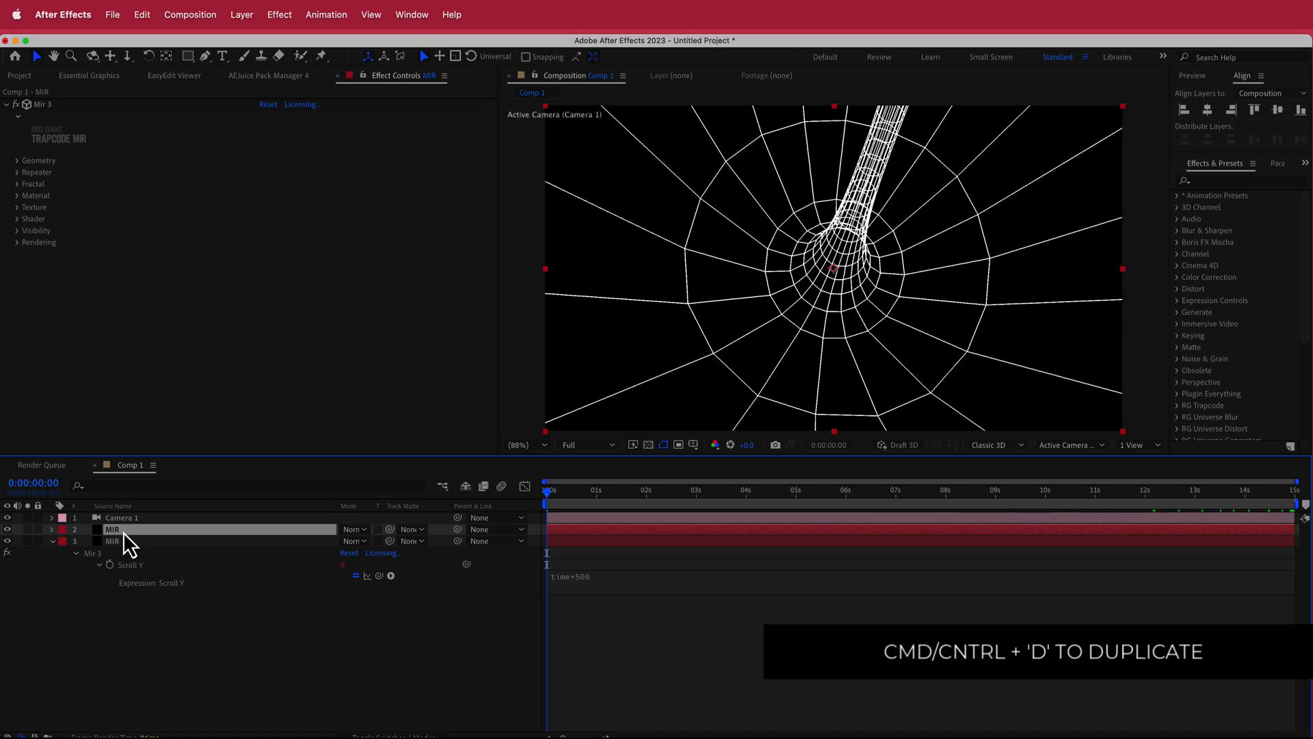
pyautogui.press('Return')
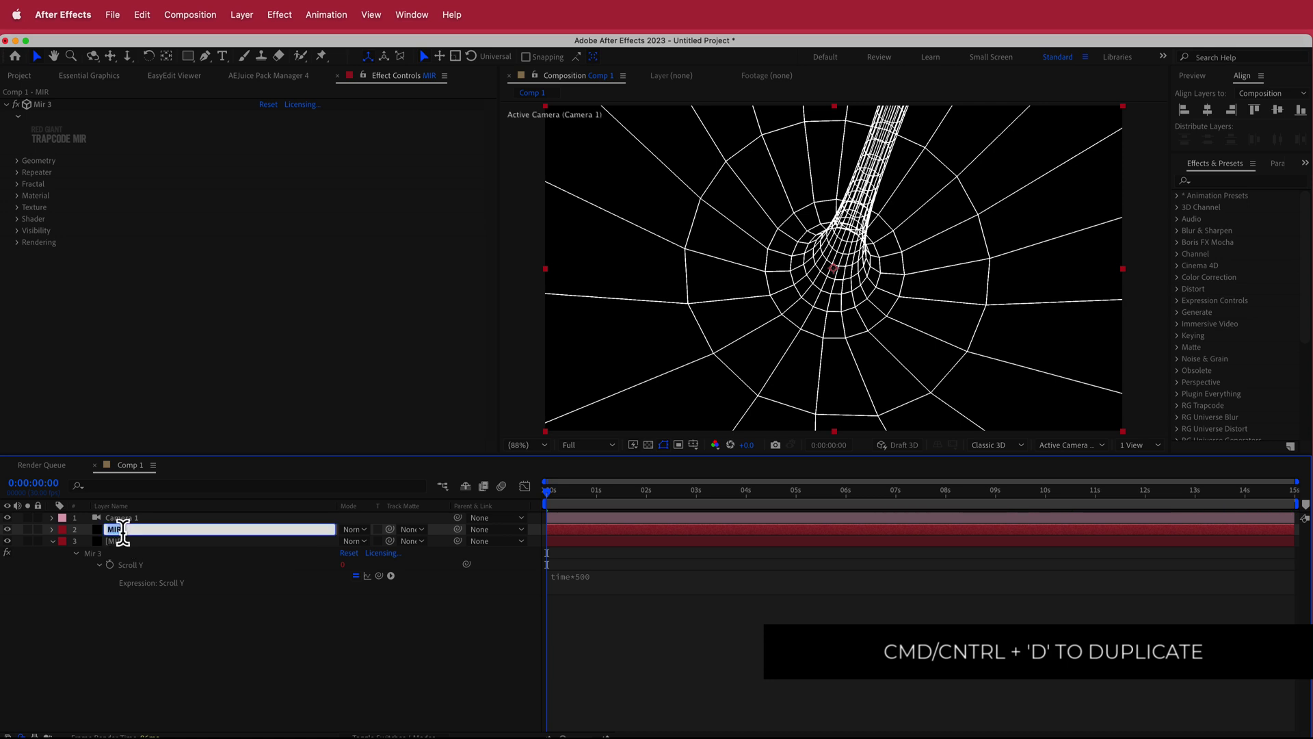
pyautogui.write('DOTS')
pyautogui.press('Return')
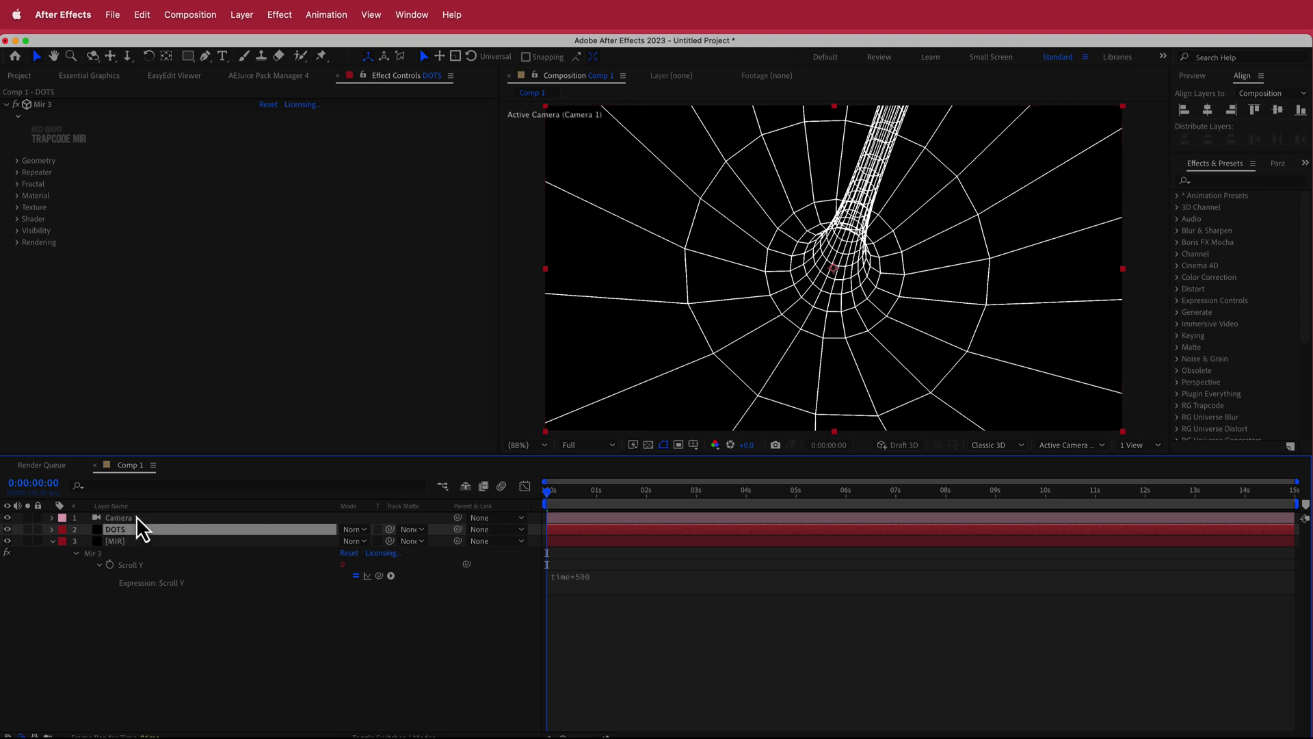
# Set the DOTS layer's Mir Shader Draw mode to Points.
pyautogui.click(18, 219)
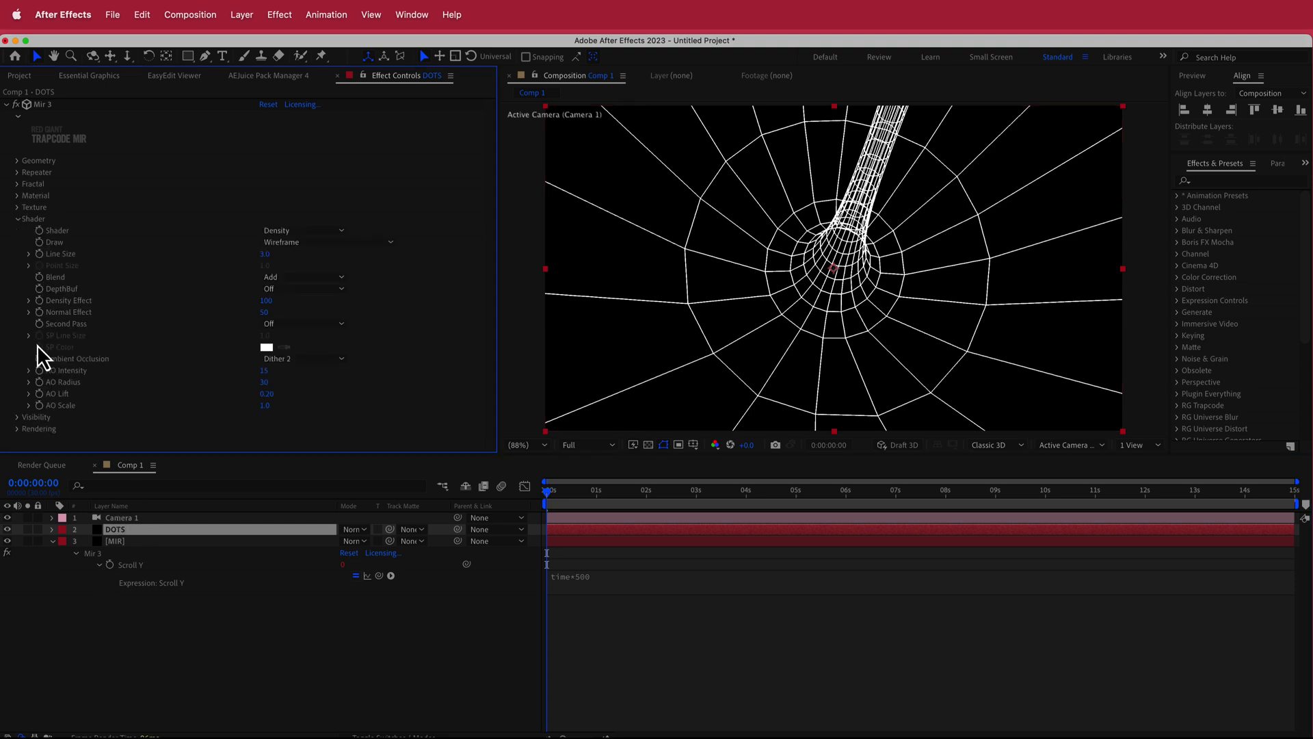
pyautogui.click(282, 243)
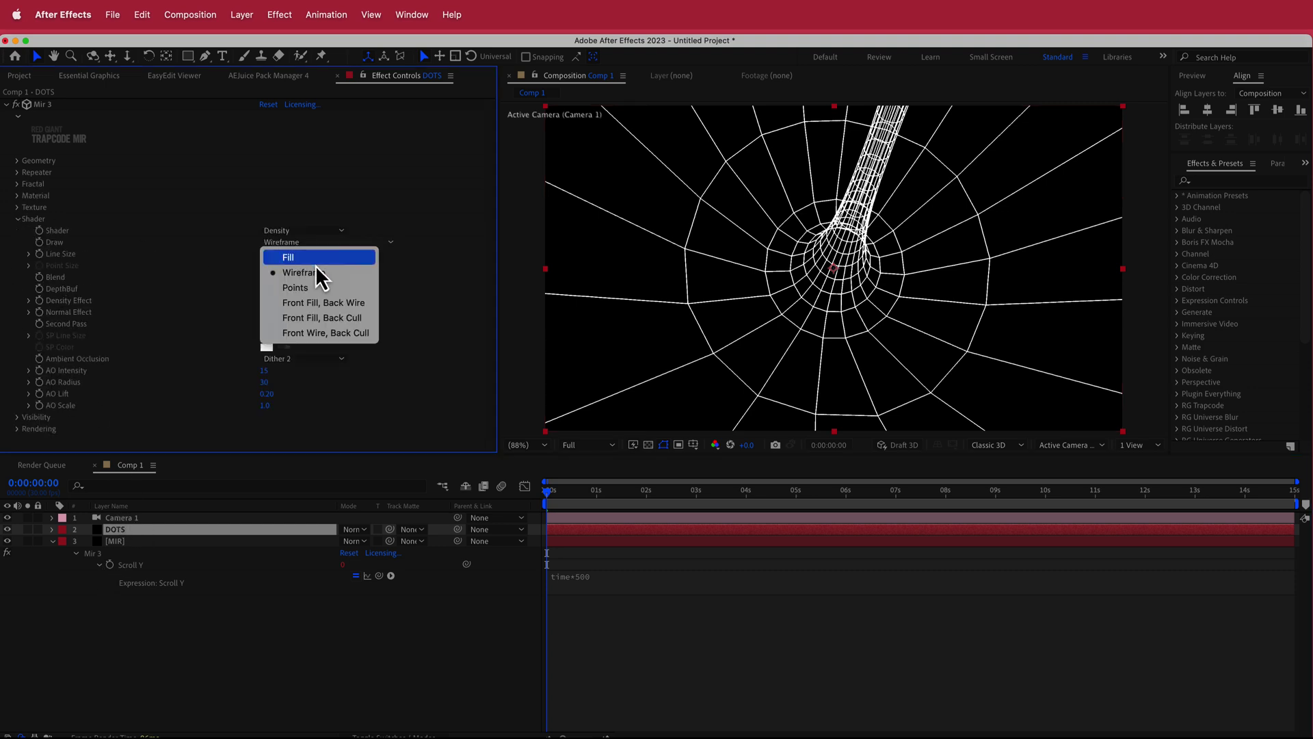
pyautogui.click(320, 292)
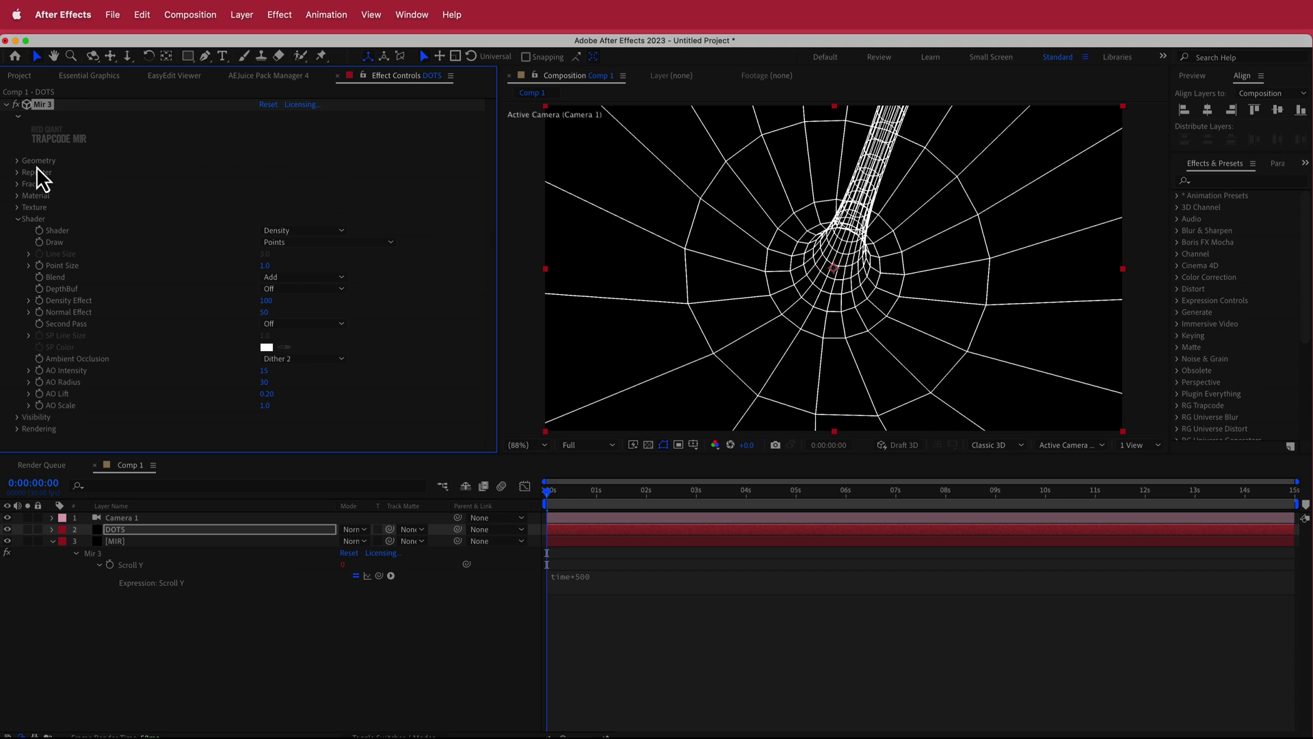
pyautogui.click(17, 161)
# Scrub the DOTS plane to Size X 13970 and Size Y 56650.
pyautogui.press('/')
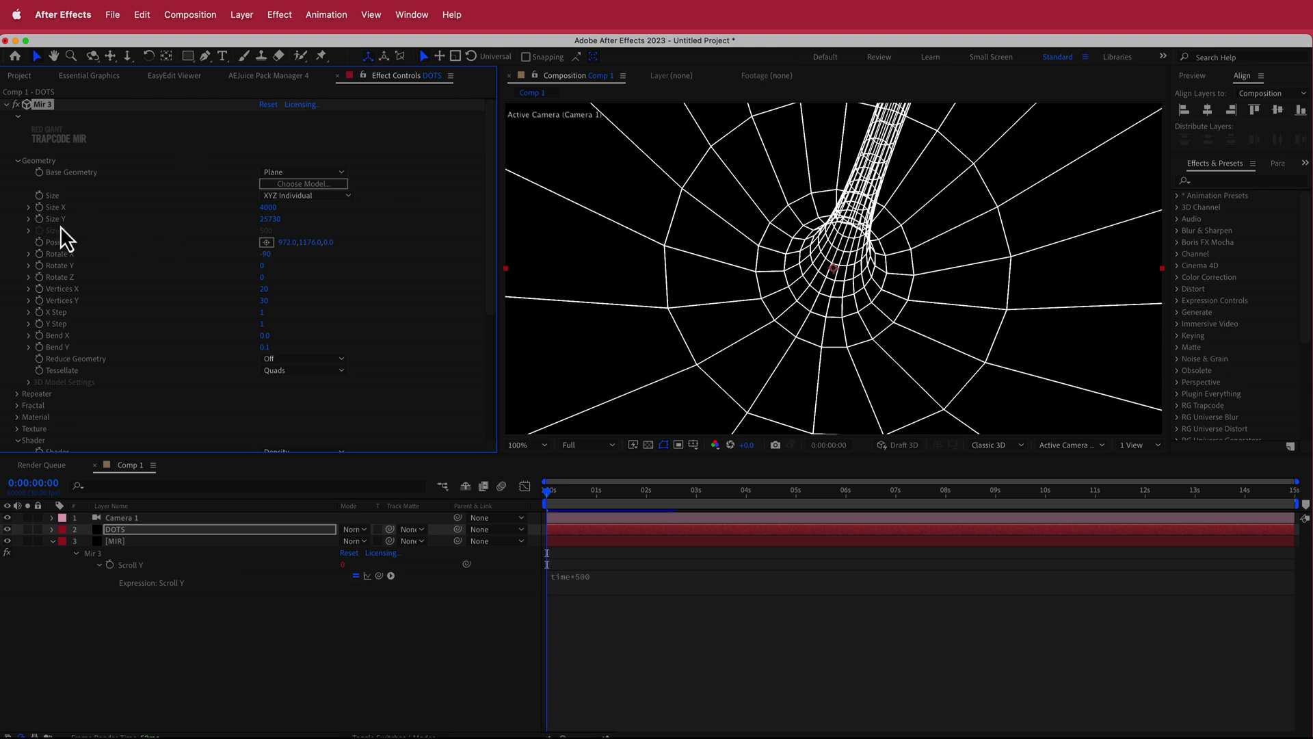
pyautogui.moveTo(268, 219); pyautogui.dragTo(666, 194)
pyautogui.moveTo(268, 207); pyautogui.dragTo(357, 204)
pyautogui.moveTo(268, 218); pyautogui.dragTo(549, 213)
# Set DOTS Vertices Y to 772 and Vertices X to 361 for dense dots.
pyautogui.moveTo(265, 306); pyautogui.dragTo(374, 301)
pyautogui.moveTo(264, 301); pyautogui.dragTo(409, 291)
pyautogui.moveTo(491, 286); pyautogui.dragTo(560, 287)
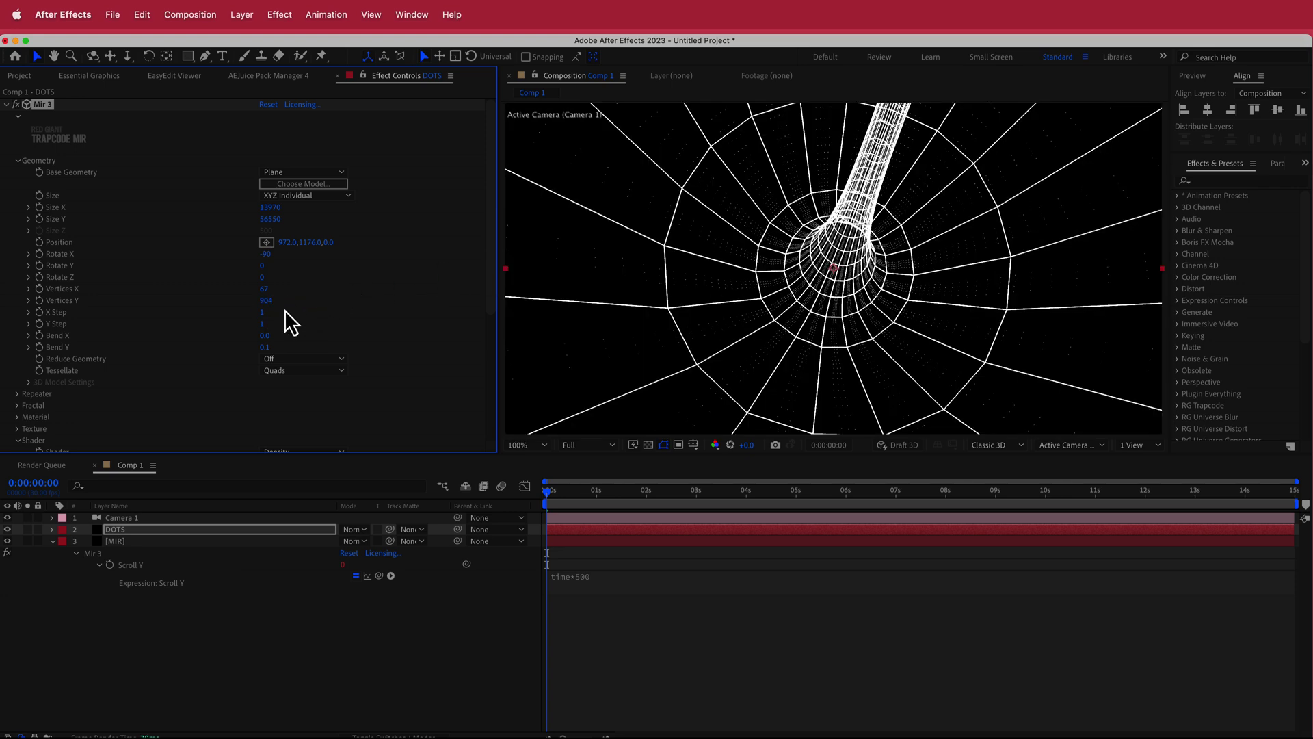
pyautogui.moveTo(263, 305); pyautogui.dragTo(168, 302)
pyautogui.moveTo(264, 290); pyautogui.dragTo(451, 276)
pyautogui.moveTo(549, 493); pyautogui.dragTo(501, 491)
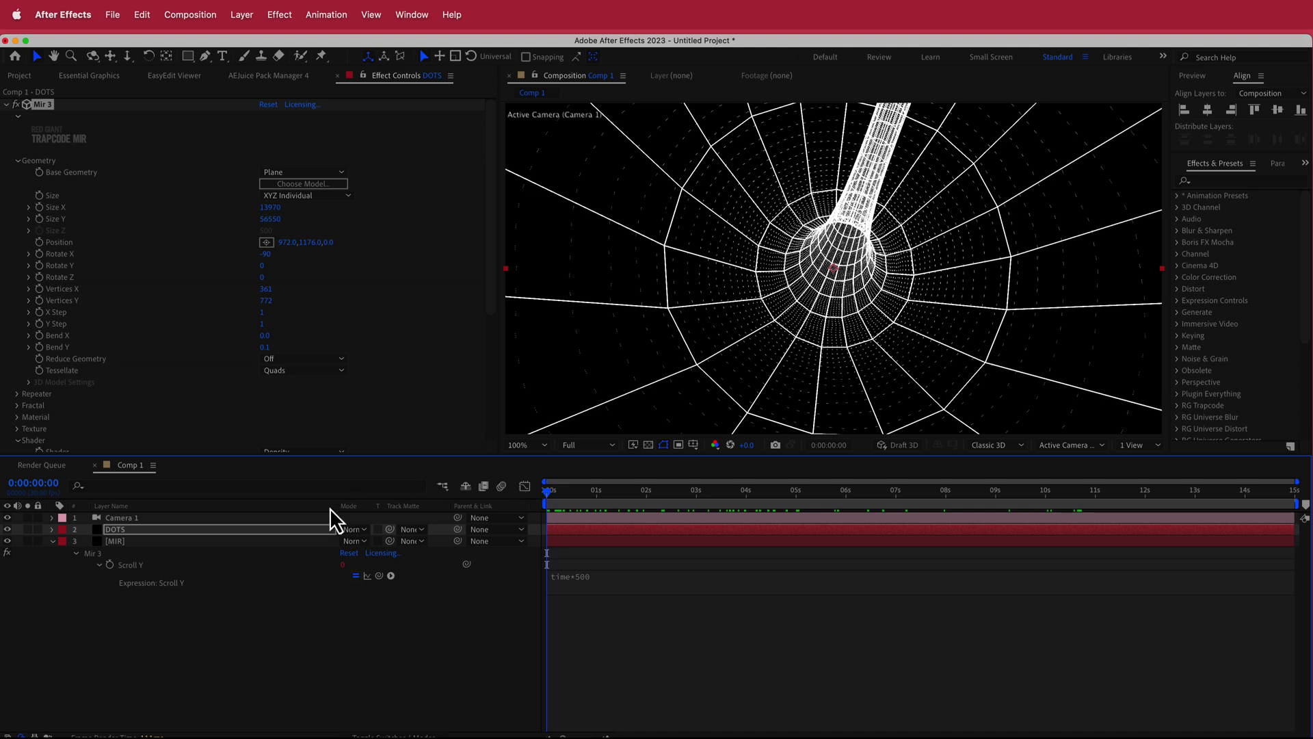
# Create a black solid named BG and move it below MIR at the bottom.
pyautogui.rightClick(437, 519)
pyautogui.moveTo(470, 528)
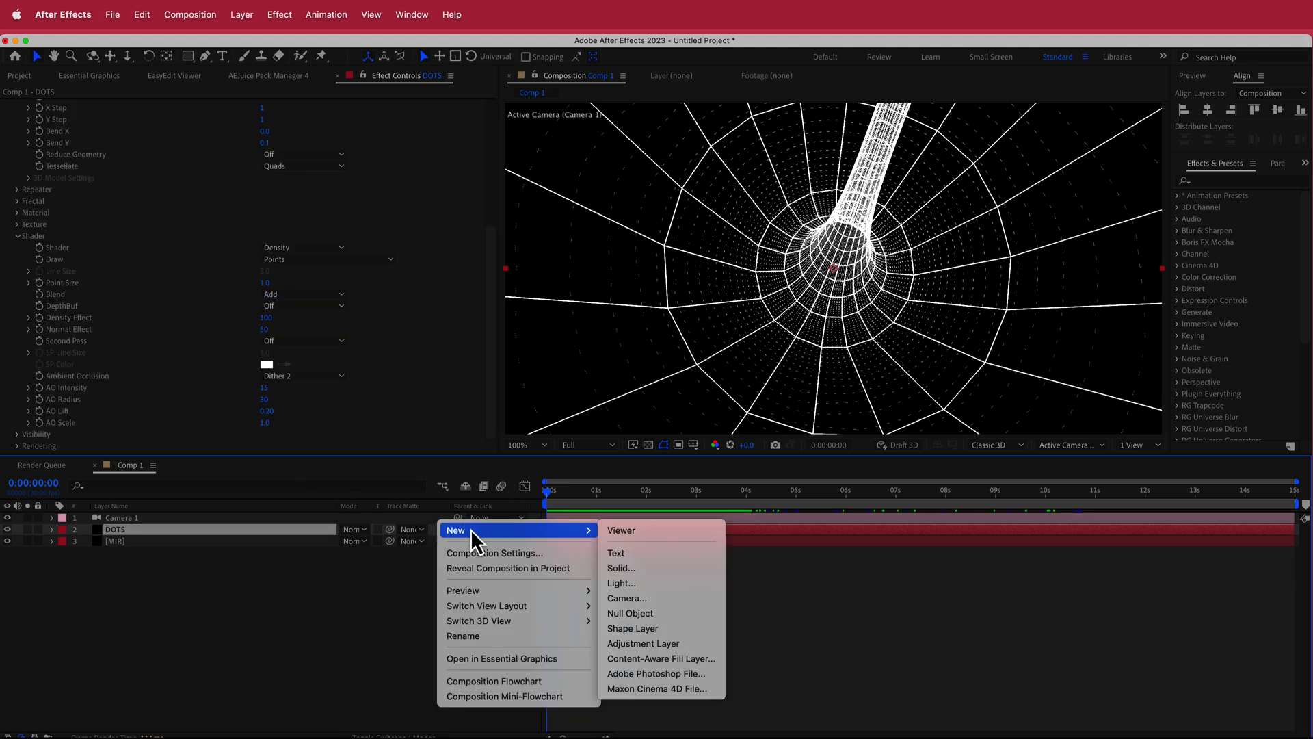
pyautogui.click(655, 568)
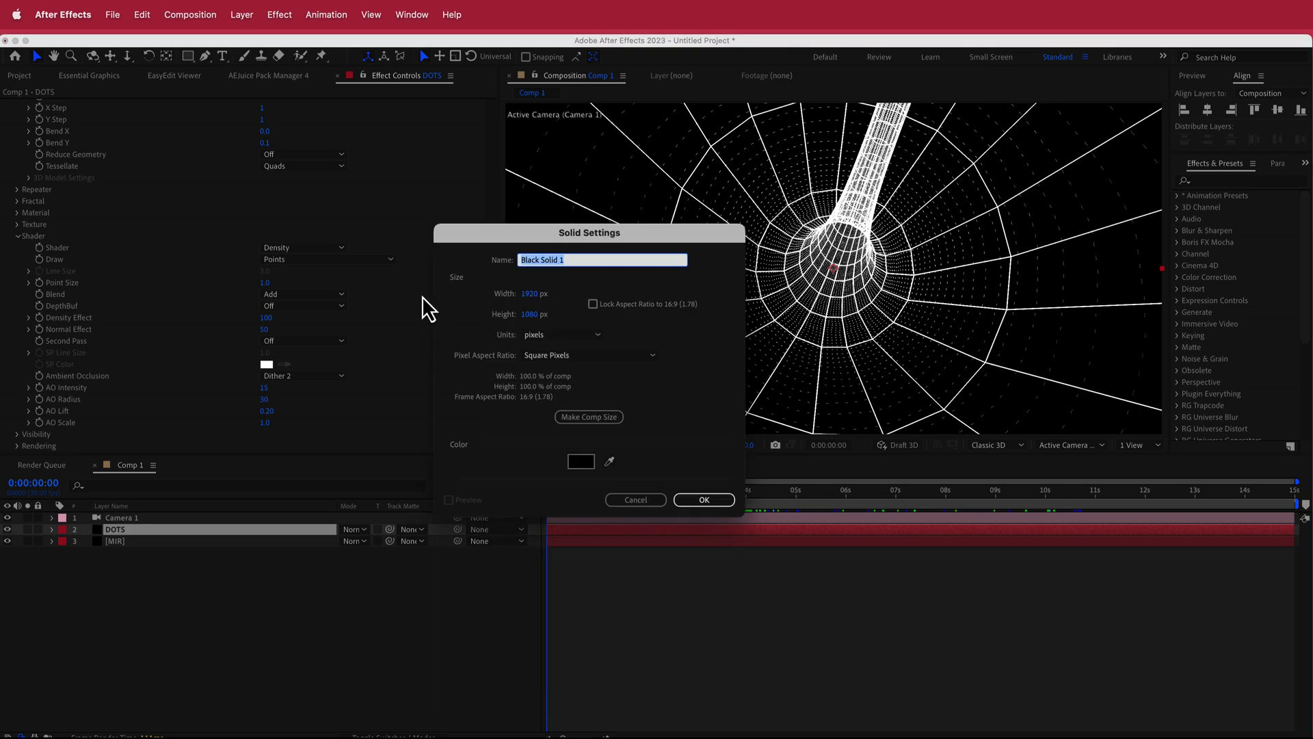
pyautogui.write('BG')
pyautogui.press('Return')
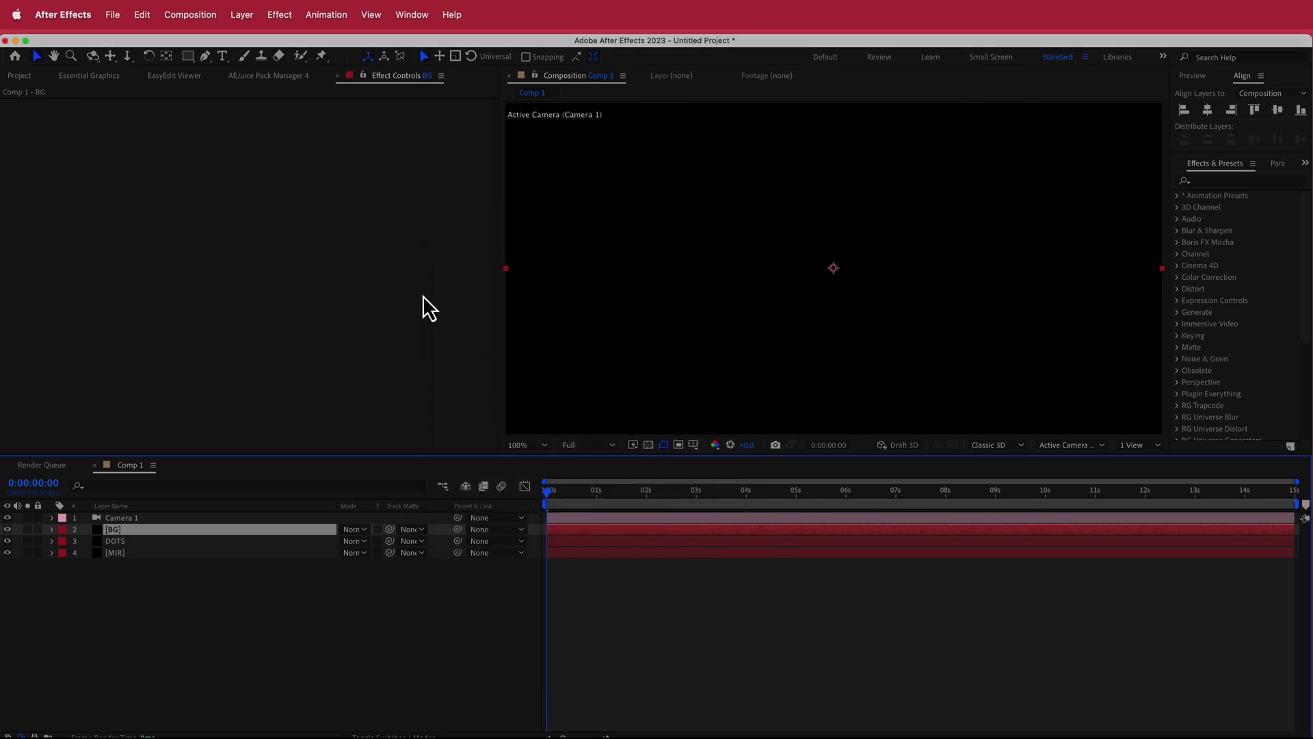
pyautogui.moveTo(113, 536); pyautogui.dragTo(139, 568)
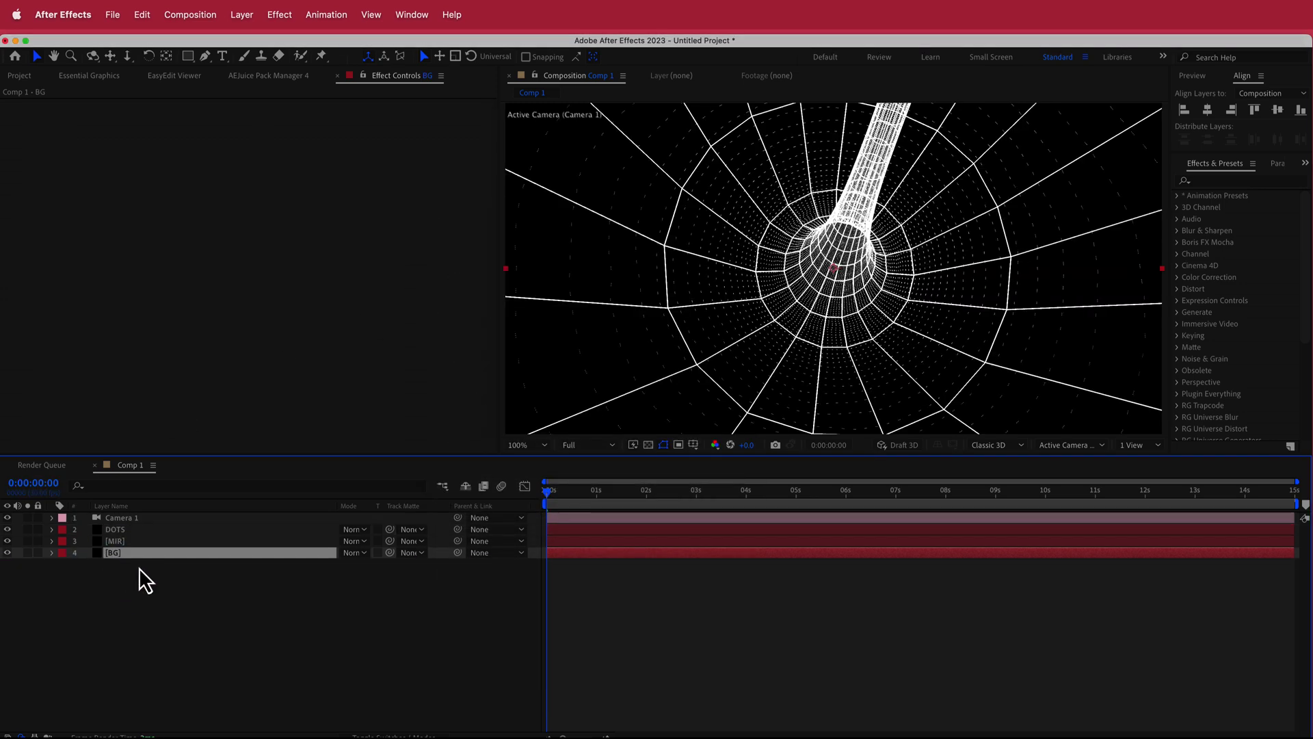
# Add an adjustment layer at the top of the stack and apply Shine to it.
pyautogui.rightClick(438, 518)
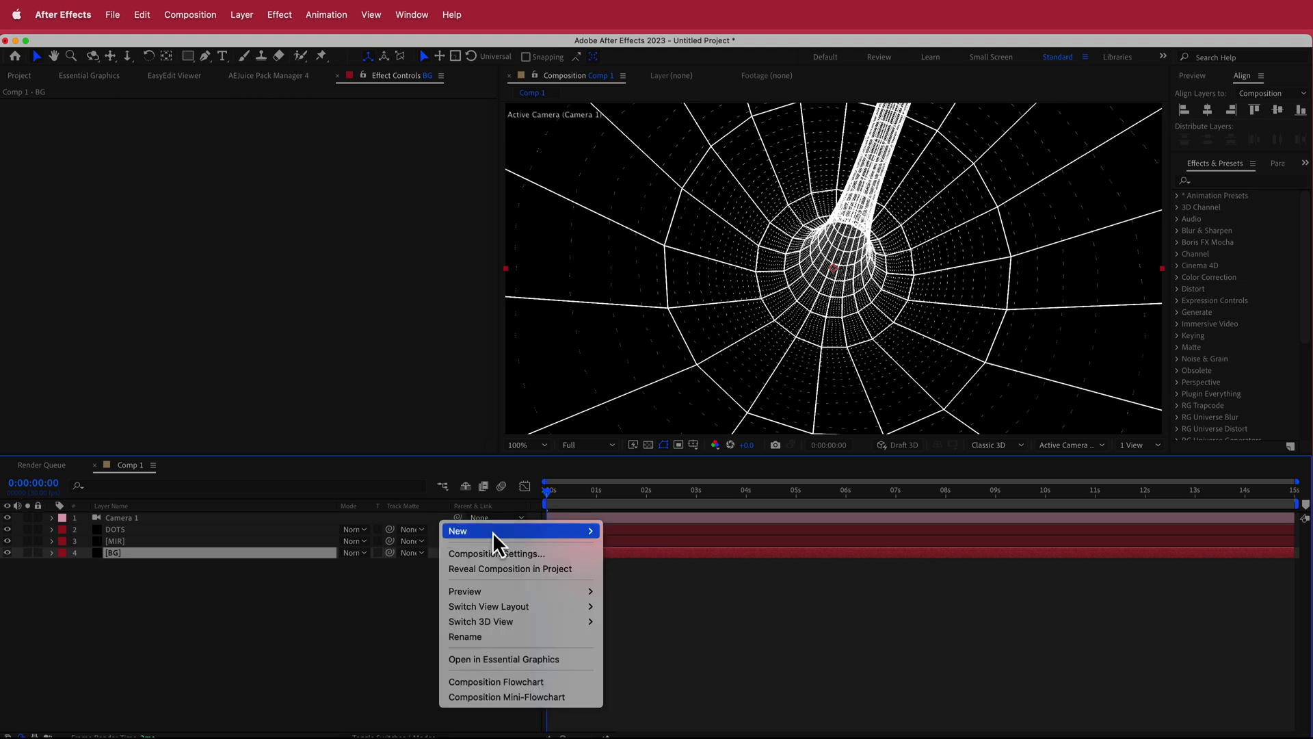
pyautogui.moveTo(492, 532)
pyautogui.click(698, 648)
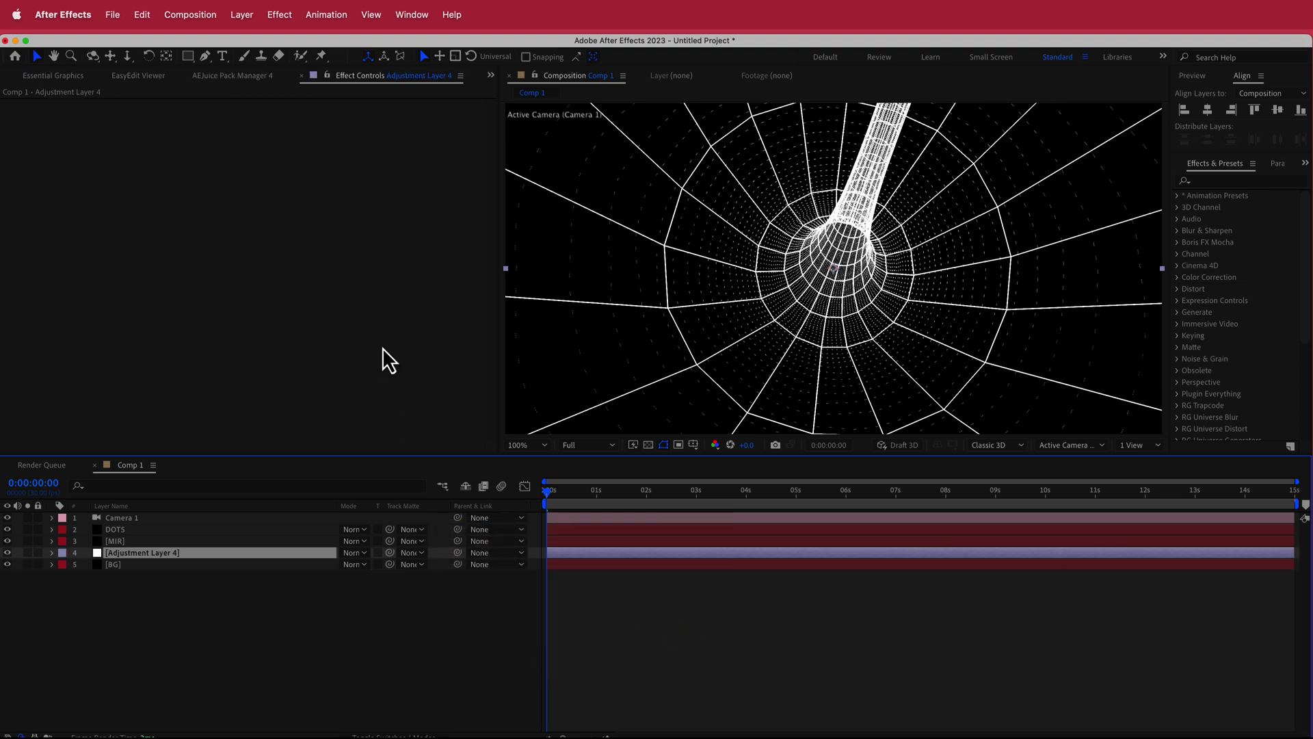
pyautogui.moveTo(154, 552); pyautogui.dragTo(145, 517)
pyautogui.hotkey('ctrl', 'space')
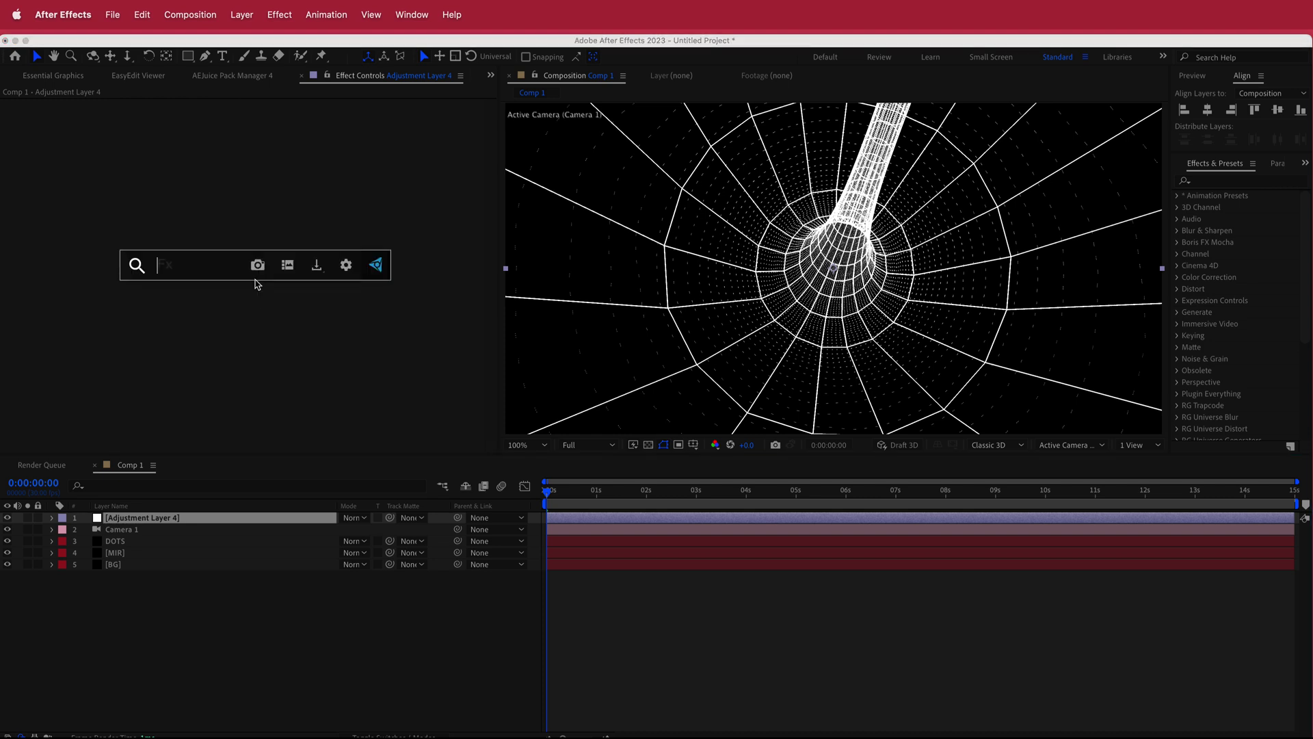
pyautogui.write('shin')
pyautogui.press('Return')
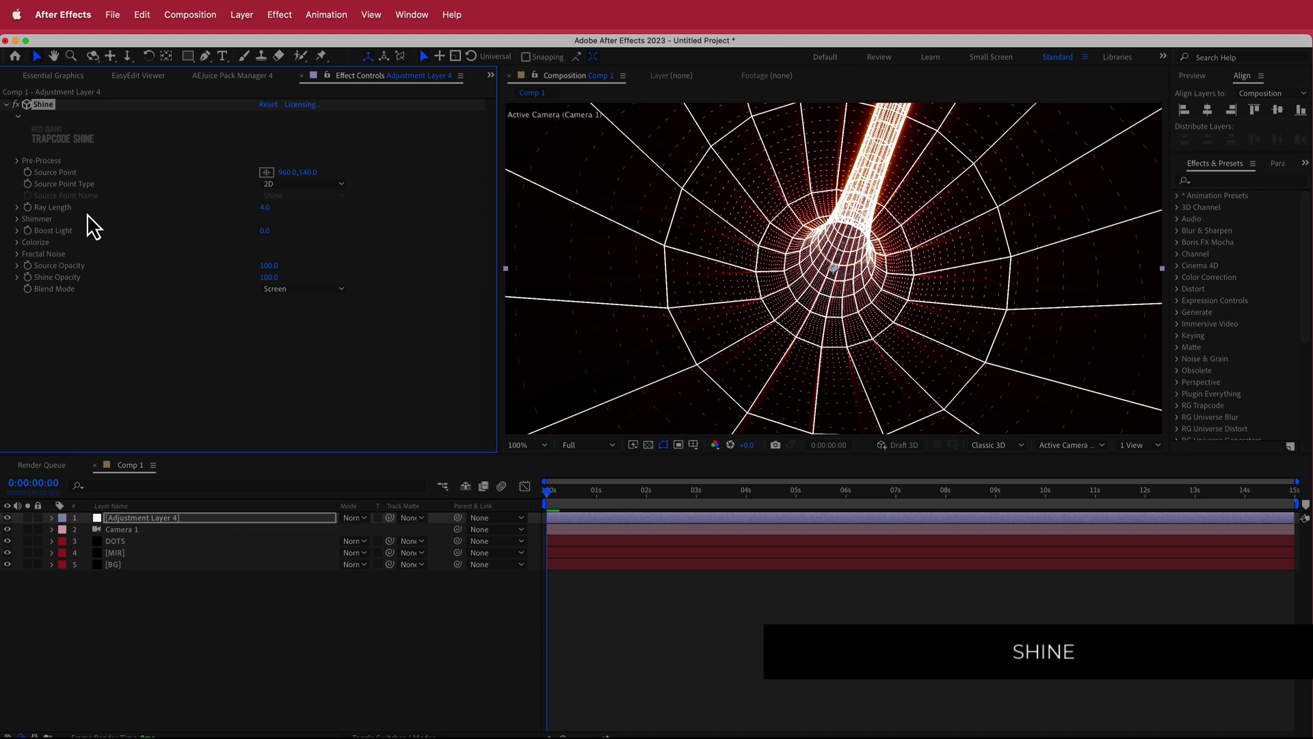
# Set Shine's Colorize preset to Aura for a pink-magenta tint.
pyautogui.click(18, 243)
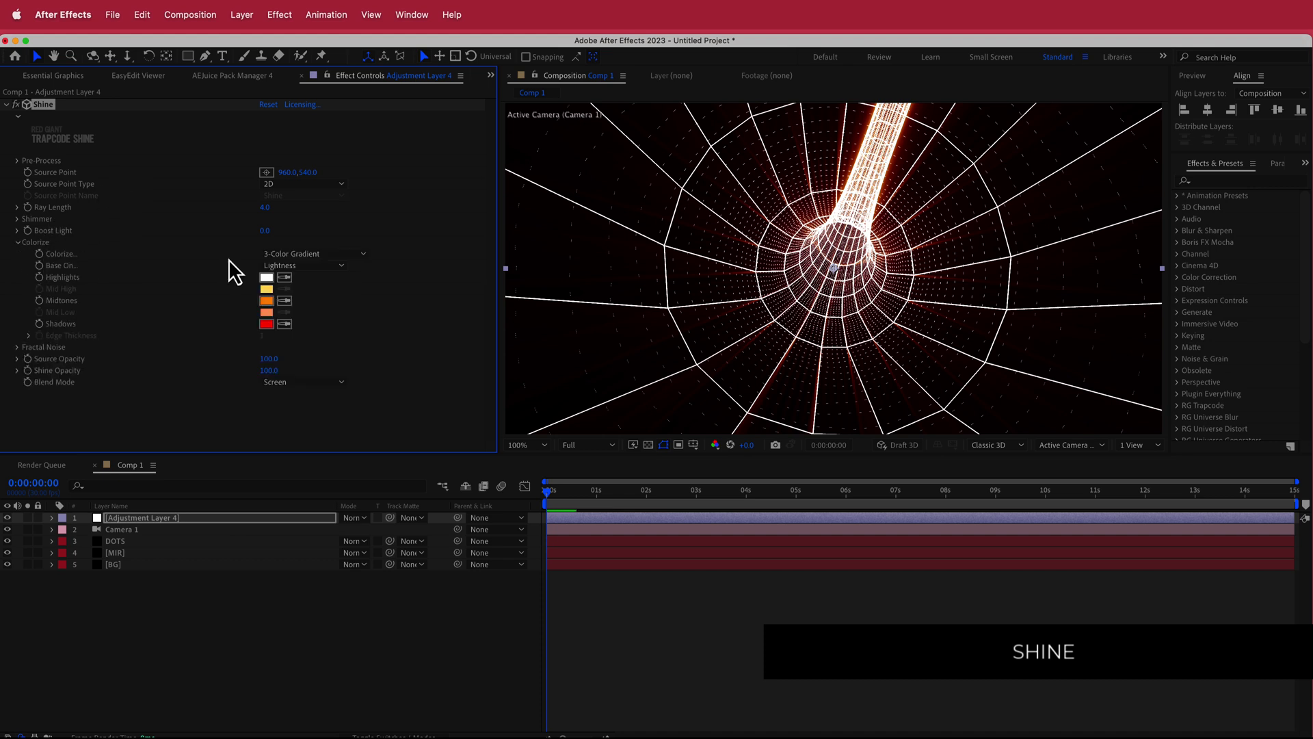
pyautogui.click(305, 254)
pyautogui.click(334, 436)
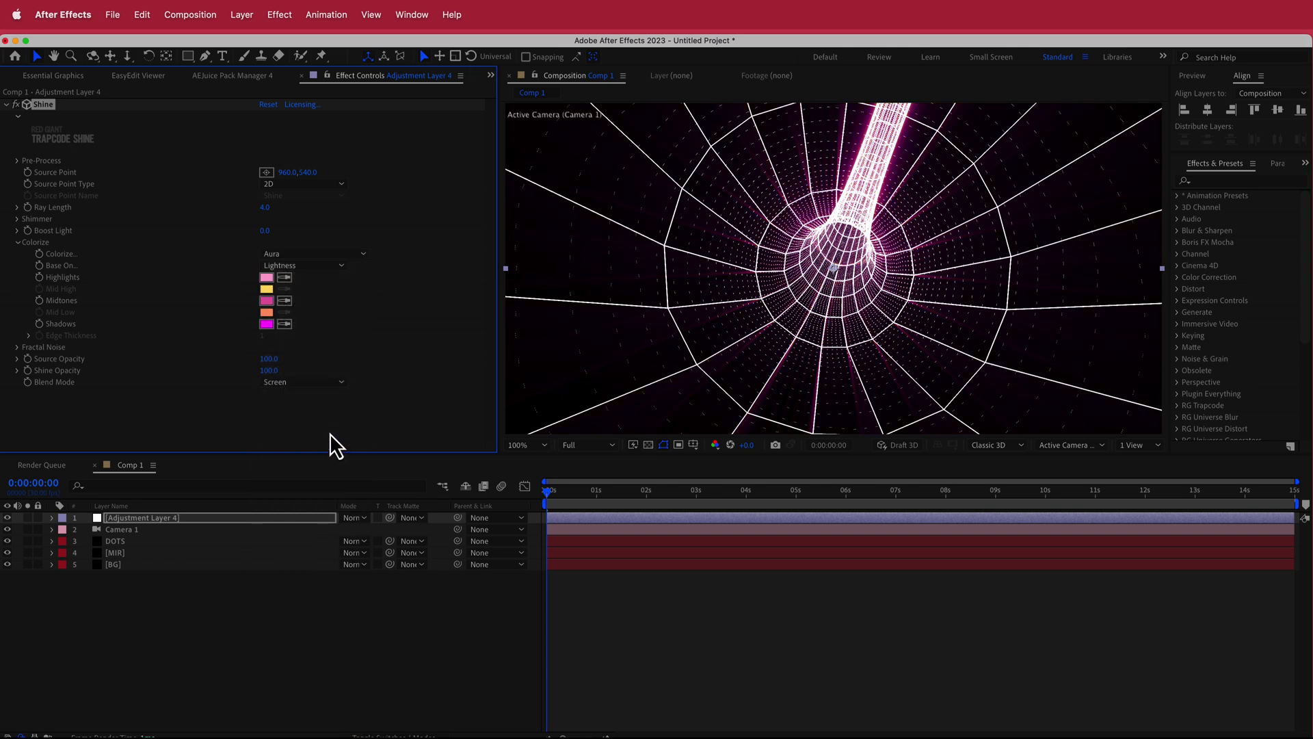
pyautogui.click(117, 541)
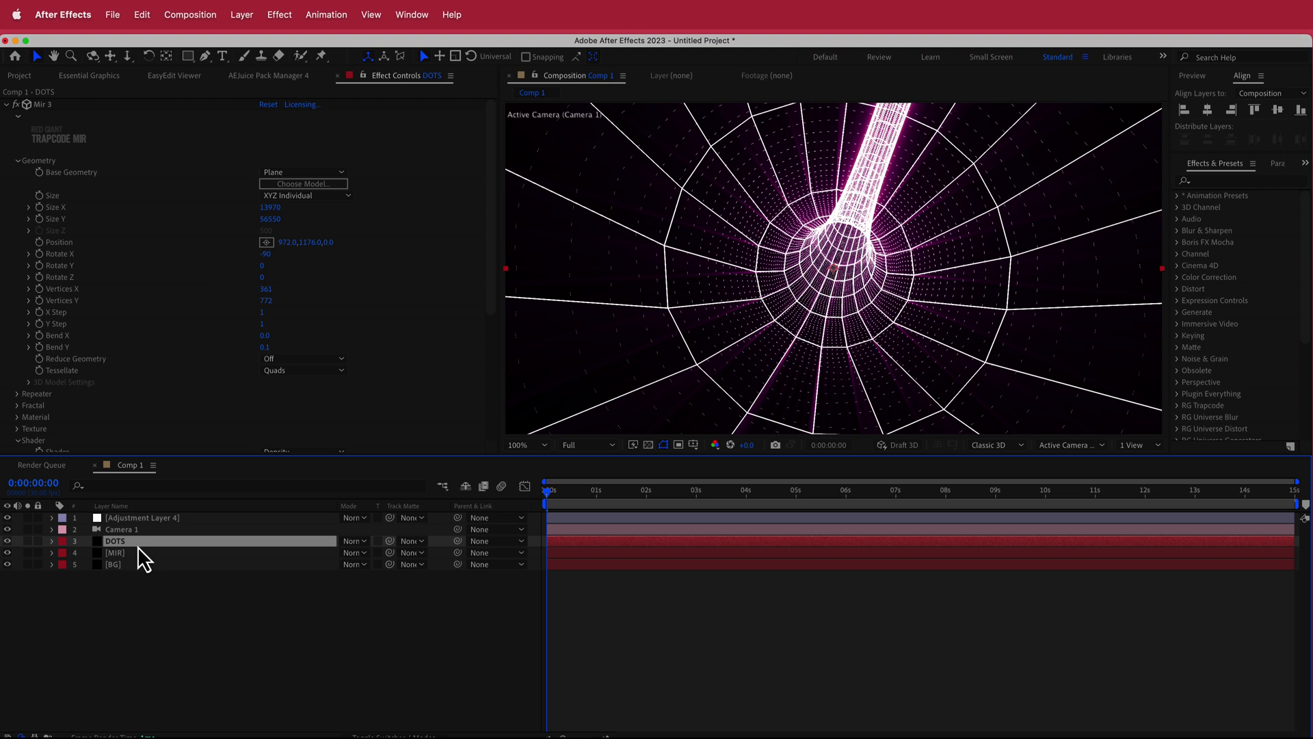
# Apply the Fill effect to the DOTS layer.
pyautogui.hotkey('ctrl', 'space')
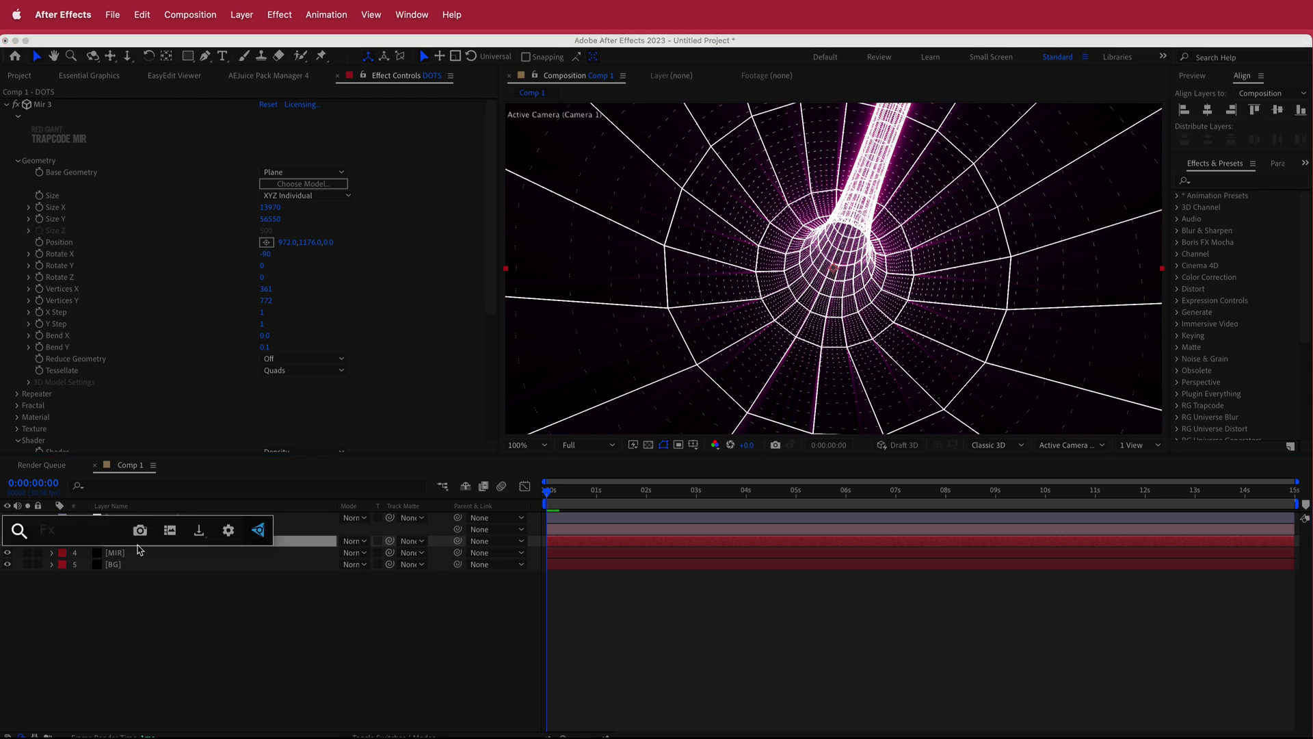
pyautogui.write('fi')
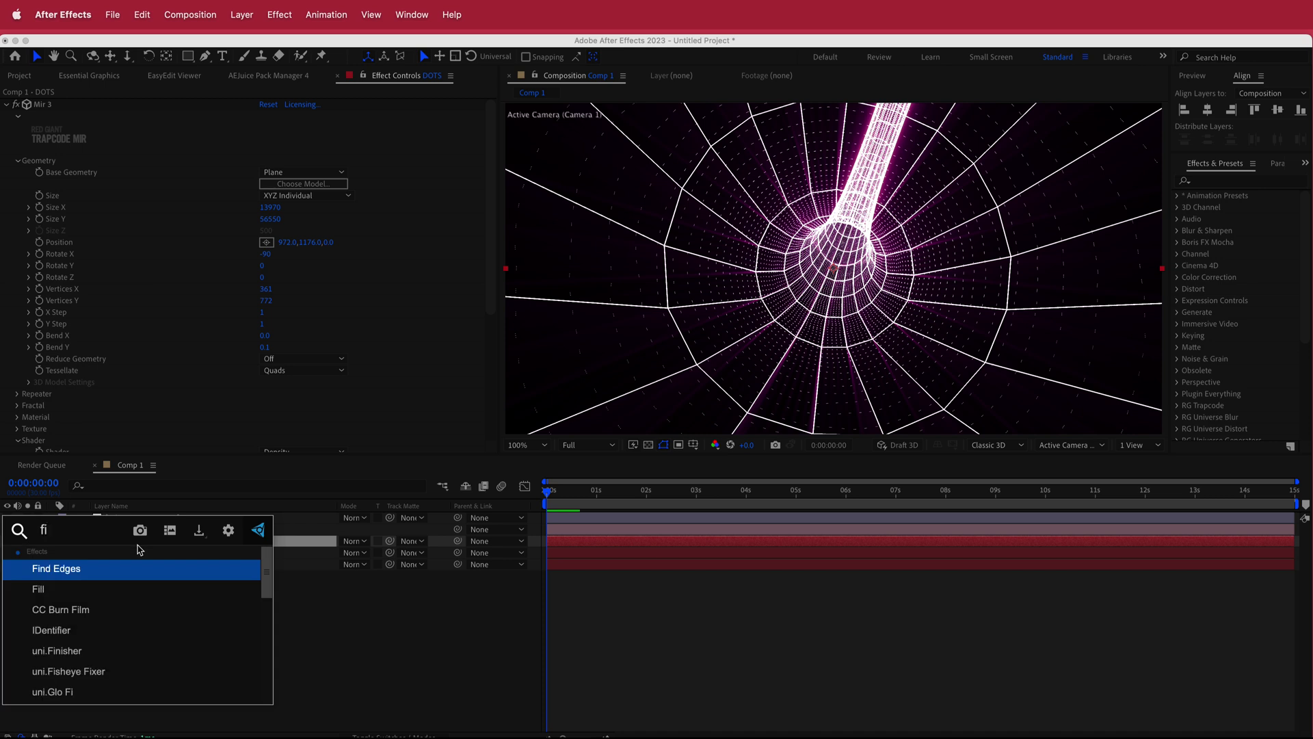
pyautogui.write('ll')
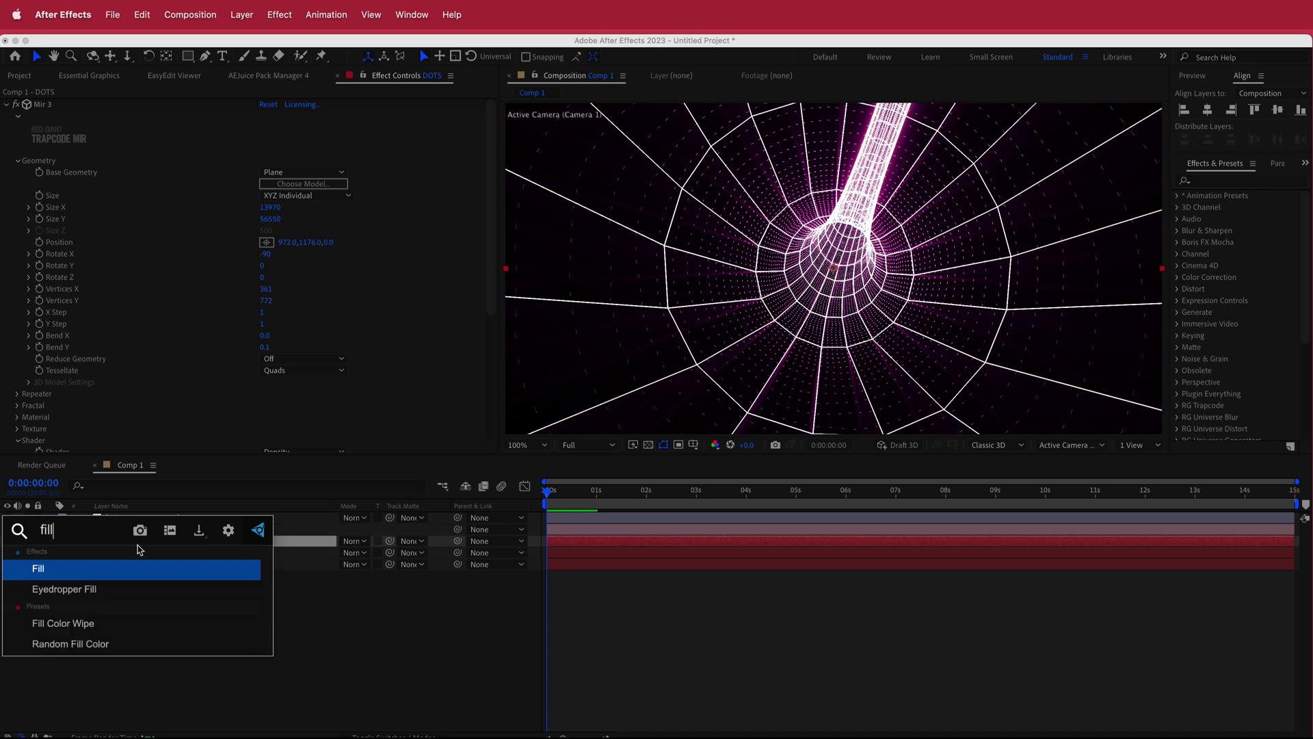
pyautogui.press('Return')
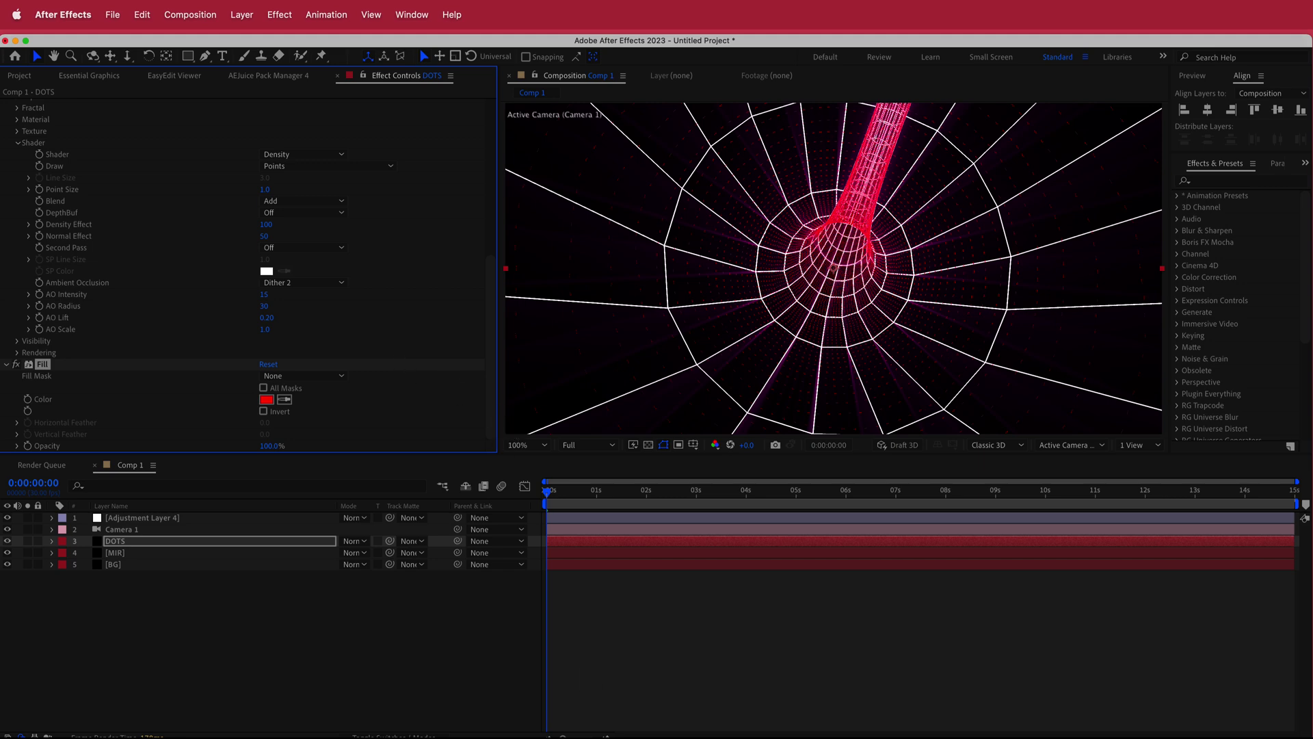
# Set the Fill colour to purple hex 5C469C and preview the tunnel.
pyautogui.press('super+Tab')
pyautogui.click(958, 431)
pyautogui.click(267, 401)
pyautogui.click(266, 401)
pyautogui.write('5C469C')
pyautogui.click(346, 265)
pyautogui.press('space')
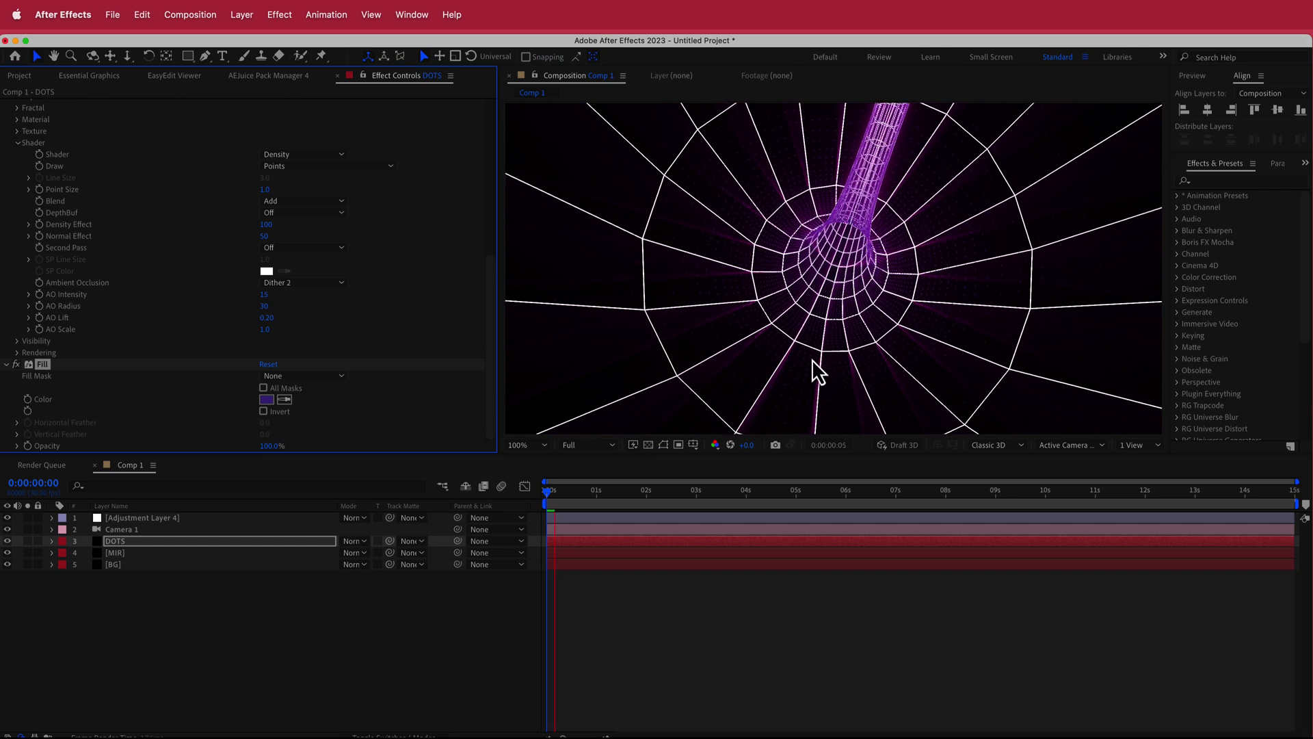
pyautogui.click(178, 534)
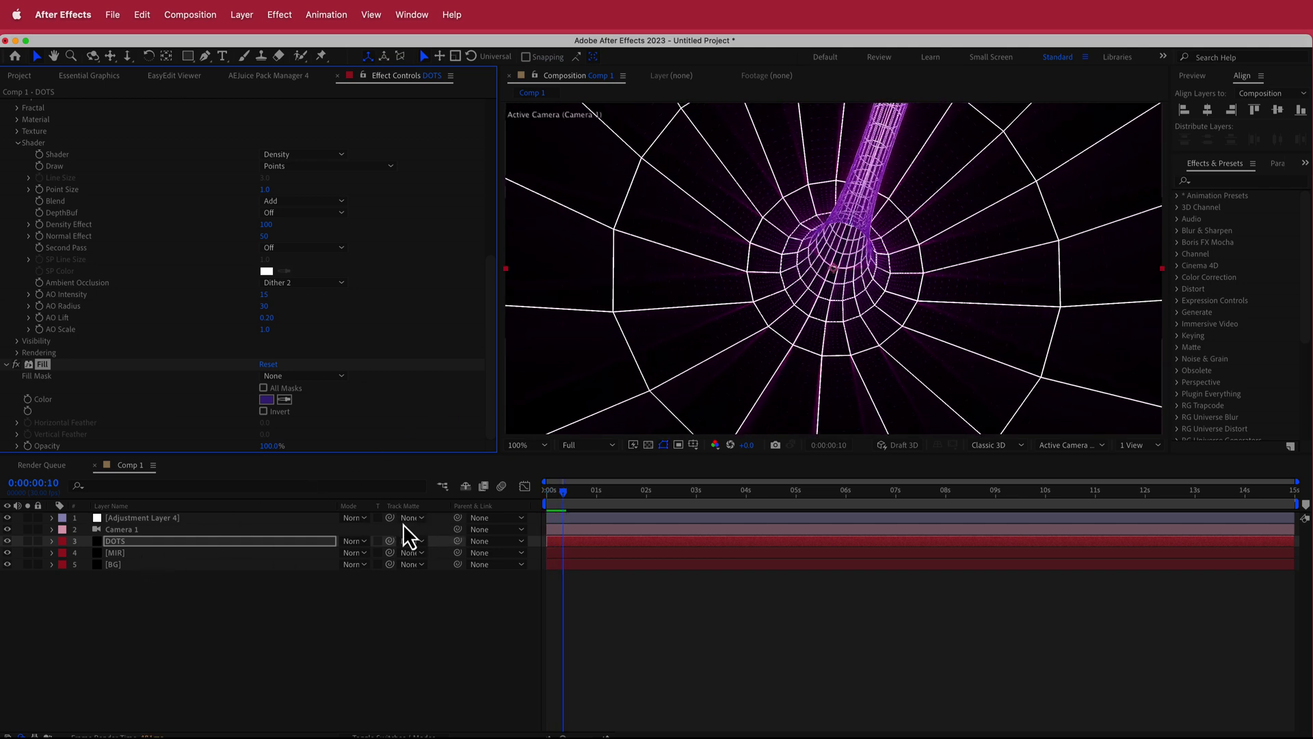
# Apply a Glow effect to the MIR layer.
pyautogui.click(123, 552)
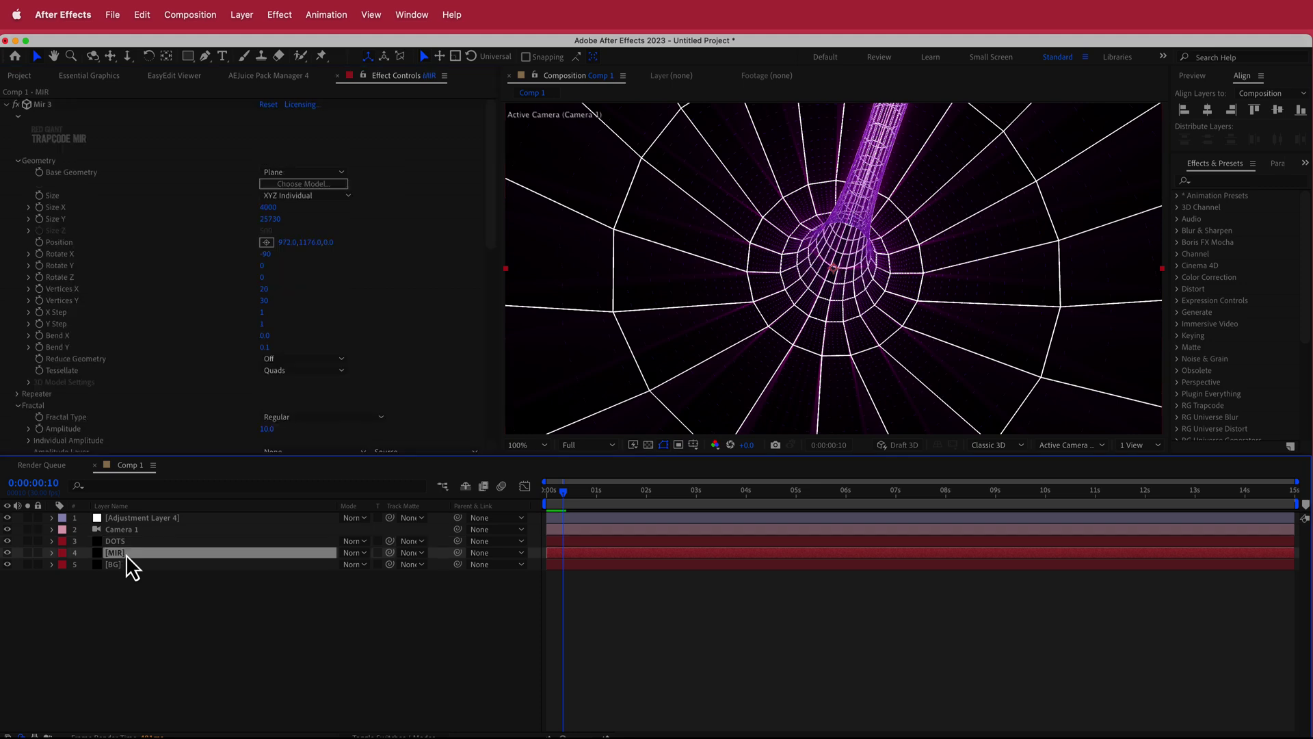
pyautogui.hotkey('ctrl', 'space')
pyautogui.write('glow')
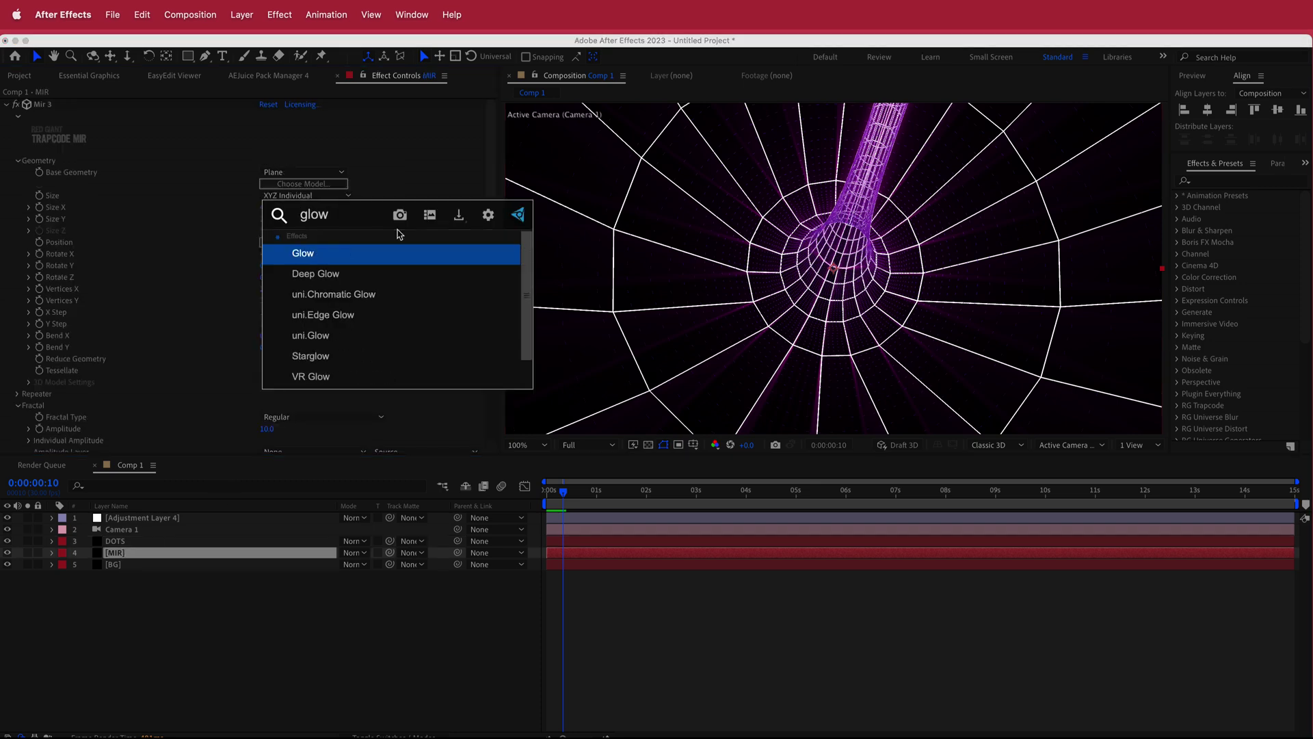
pyautogui.press('Return')
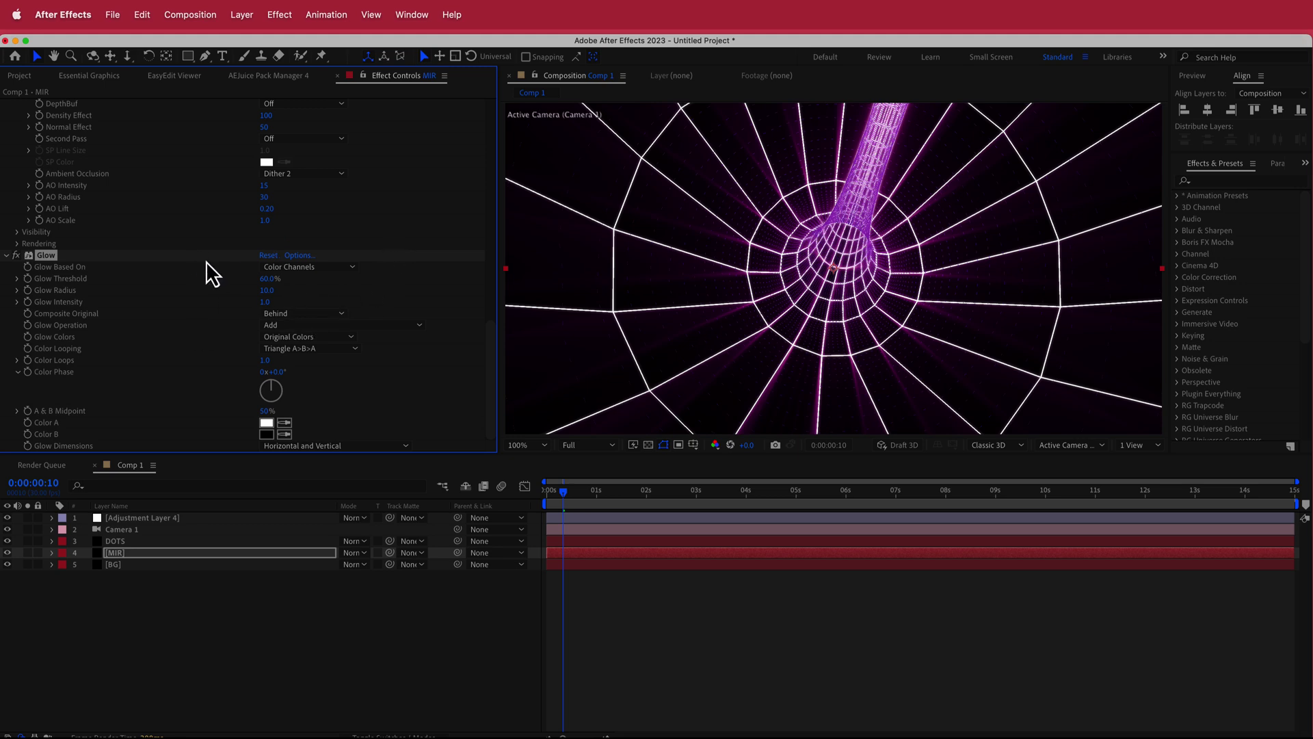
# Set Glow Radius to 15 and preview the glowing tunnel.
pyautogui.click(265, 302)
pyautogui.moveTo(267, 290); pyautogui.dragTo(404, 287)
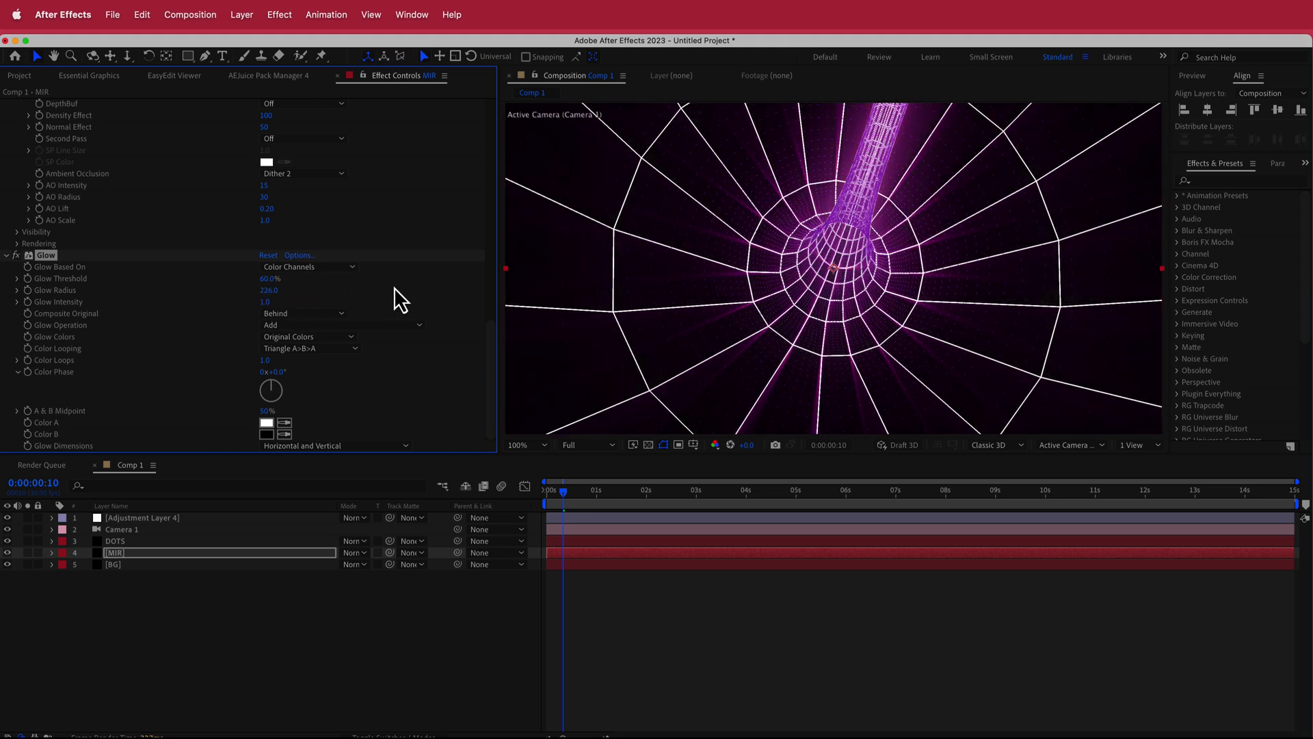
pyautogui.press('super+z')
pyautogui.click(267, 290)
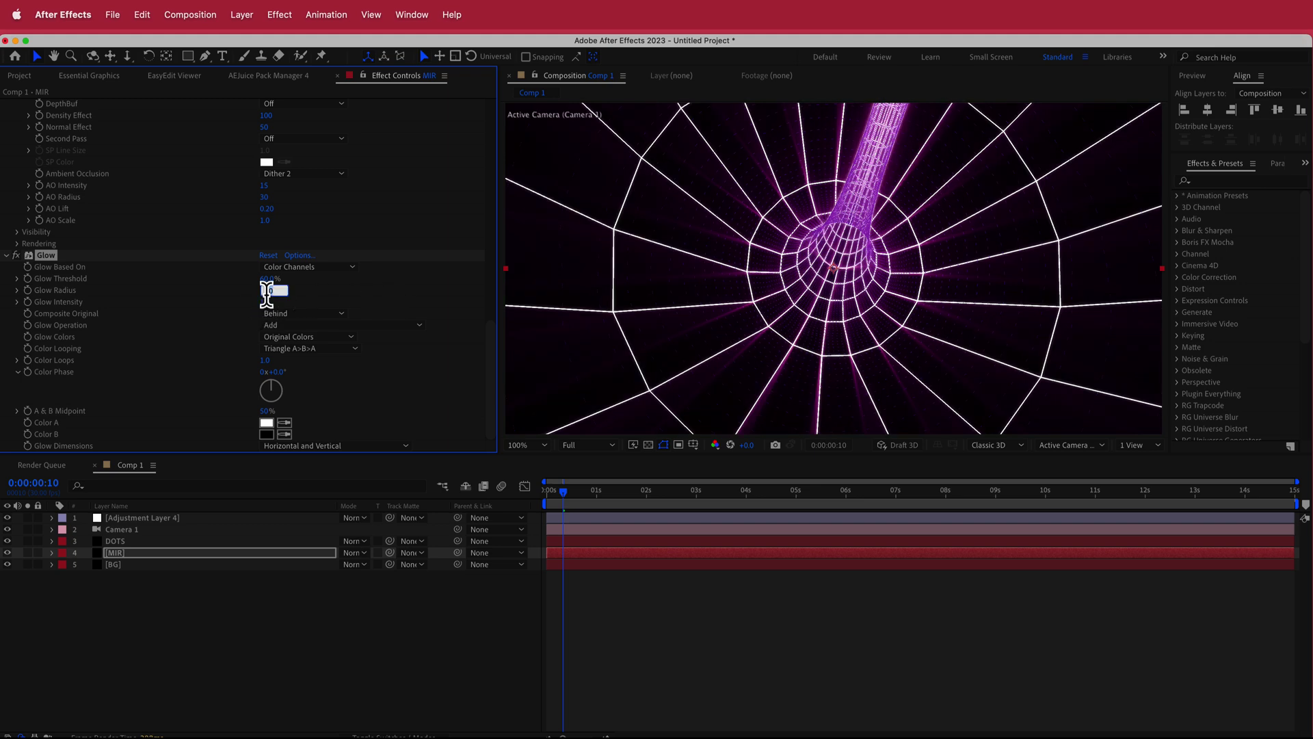
pyautogui.write('15')
pyautogui.press('Return')
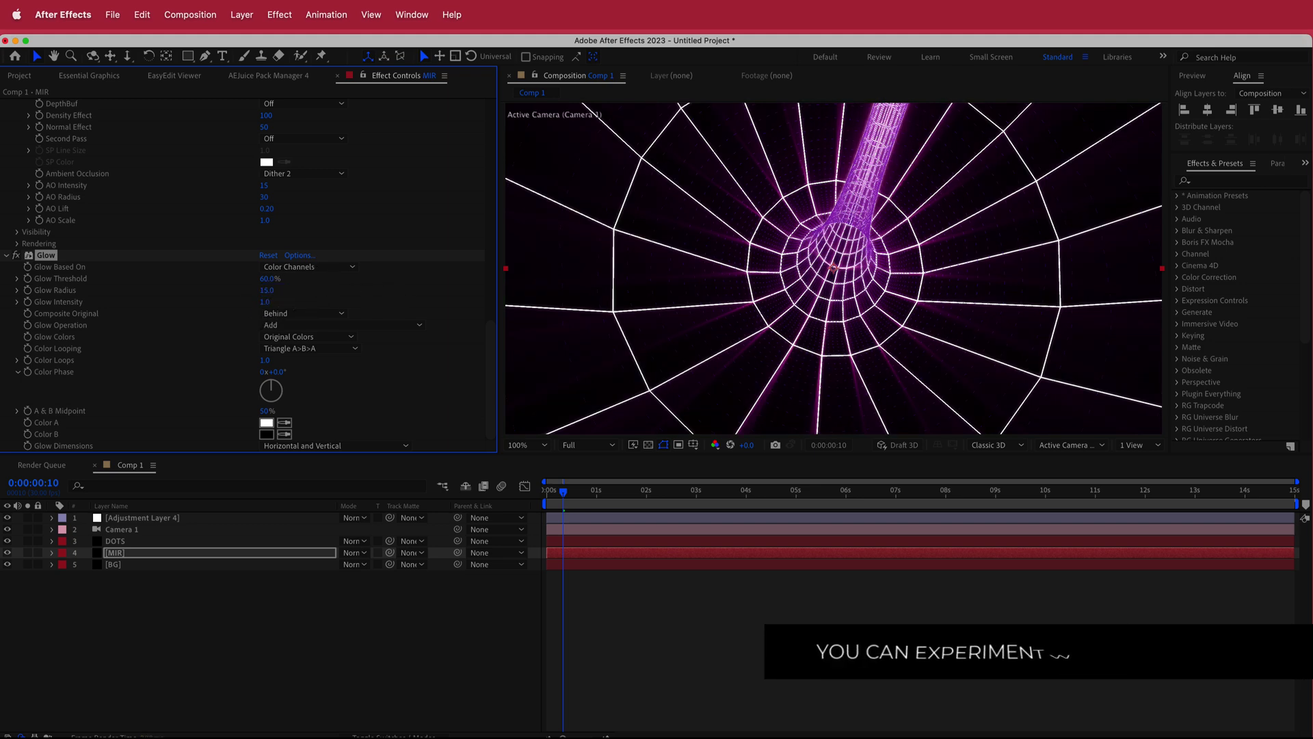
pyautogui.press('space')
pyautogui.press('space')
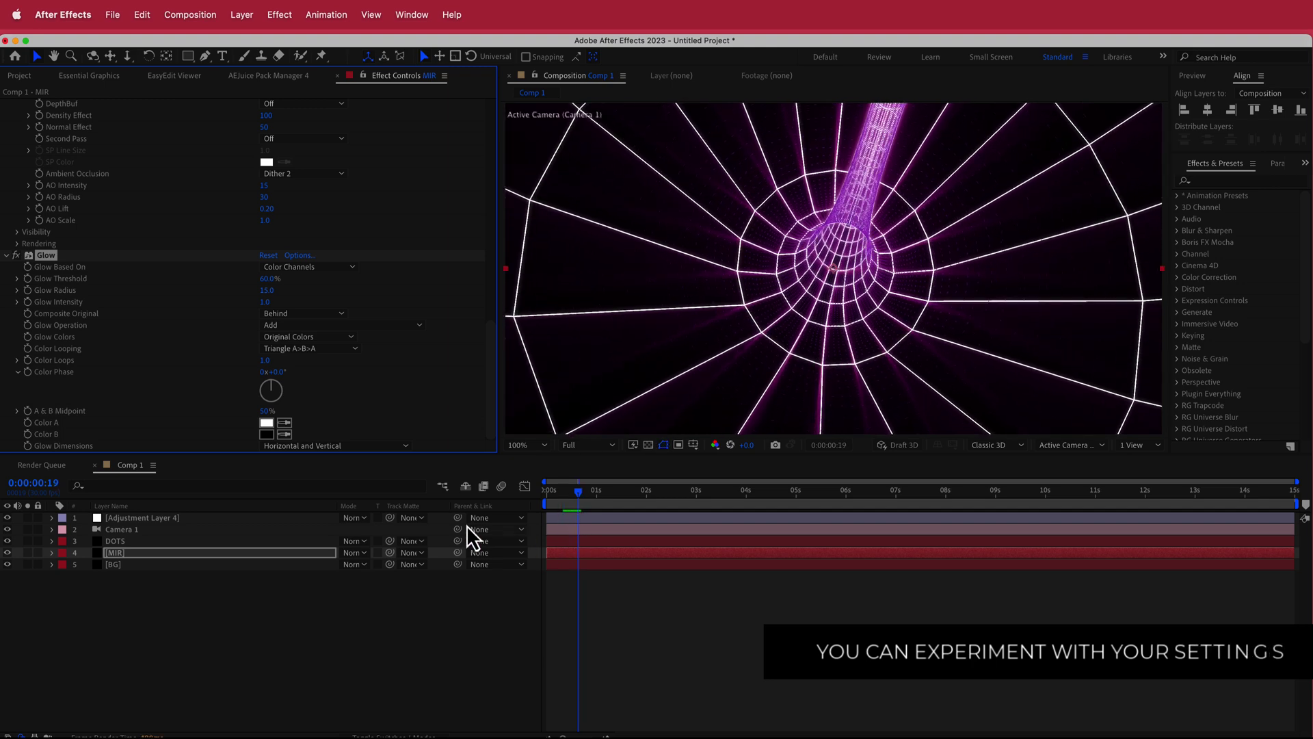
# Add Adjustment Layer 5 at the top of the stack with a Curves effect.
pyautogui.rightClick(442, 517)
pyautogui.moveTo(483, 528)
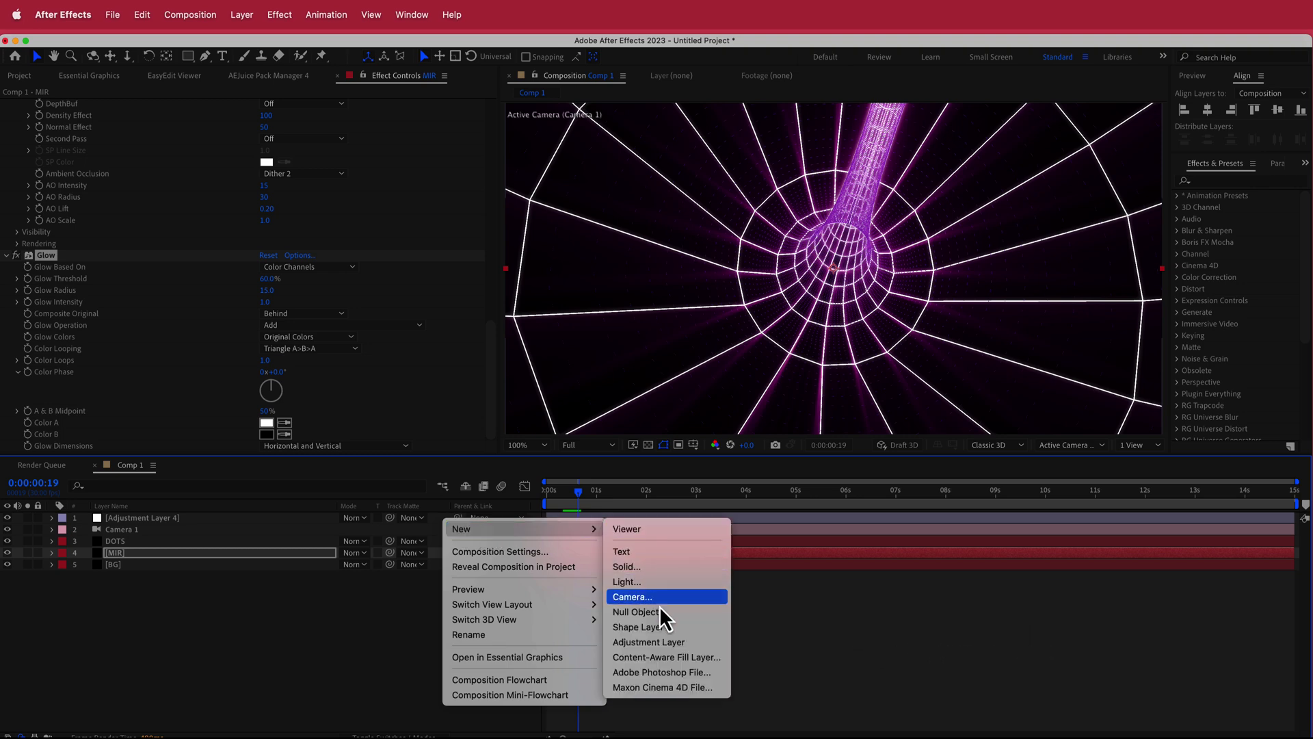
pyautogui.click(675, 641)
pyautogui.moveTo(170, 558); pyautogui.dragTo(173, 530)
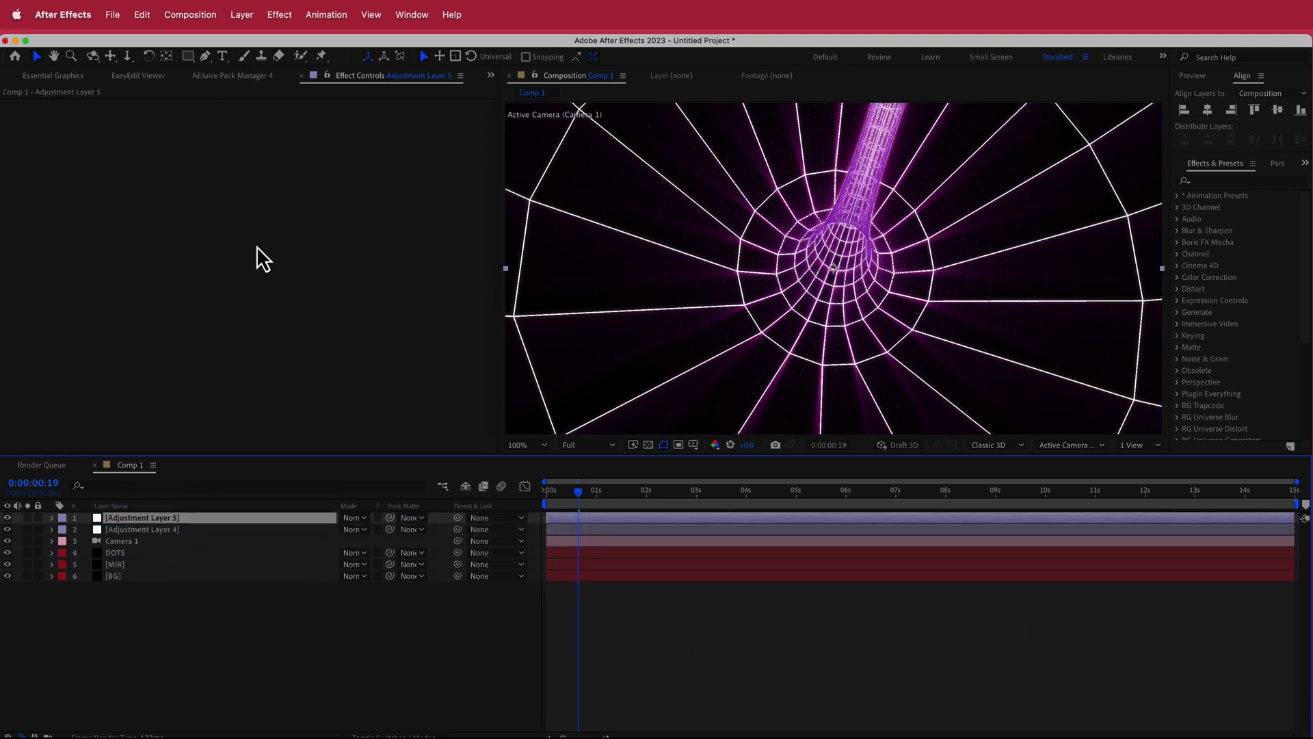
pyautogui.hotkey('ctrl', 'space')
pyautogui.write('cur')
pyautogui.press('Return')
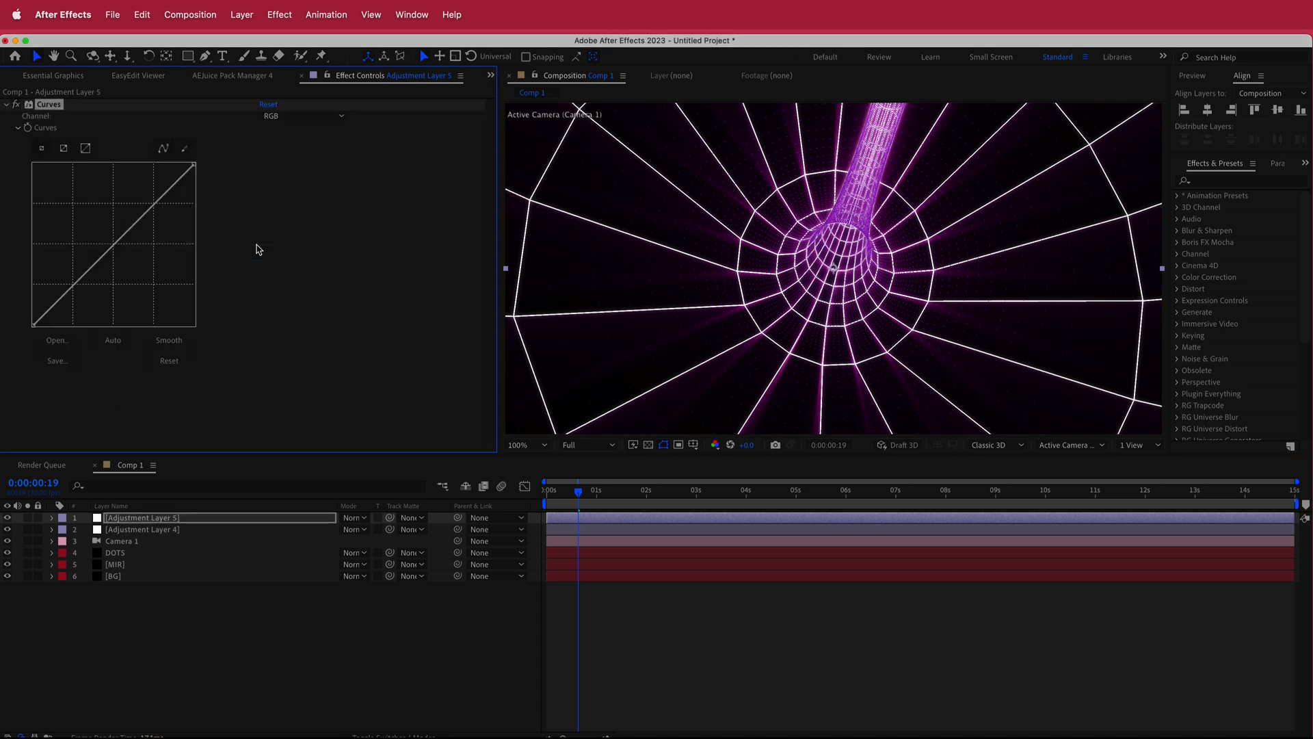
# Raise the RGB curve to brighten the tunnel and preview from the first frame.
pyautogui.moveTo(75, 286); pyautogui.dragTo(67, 277)
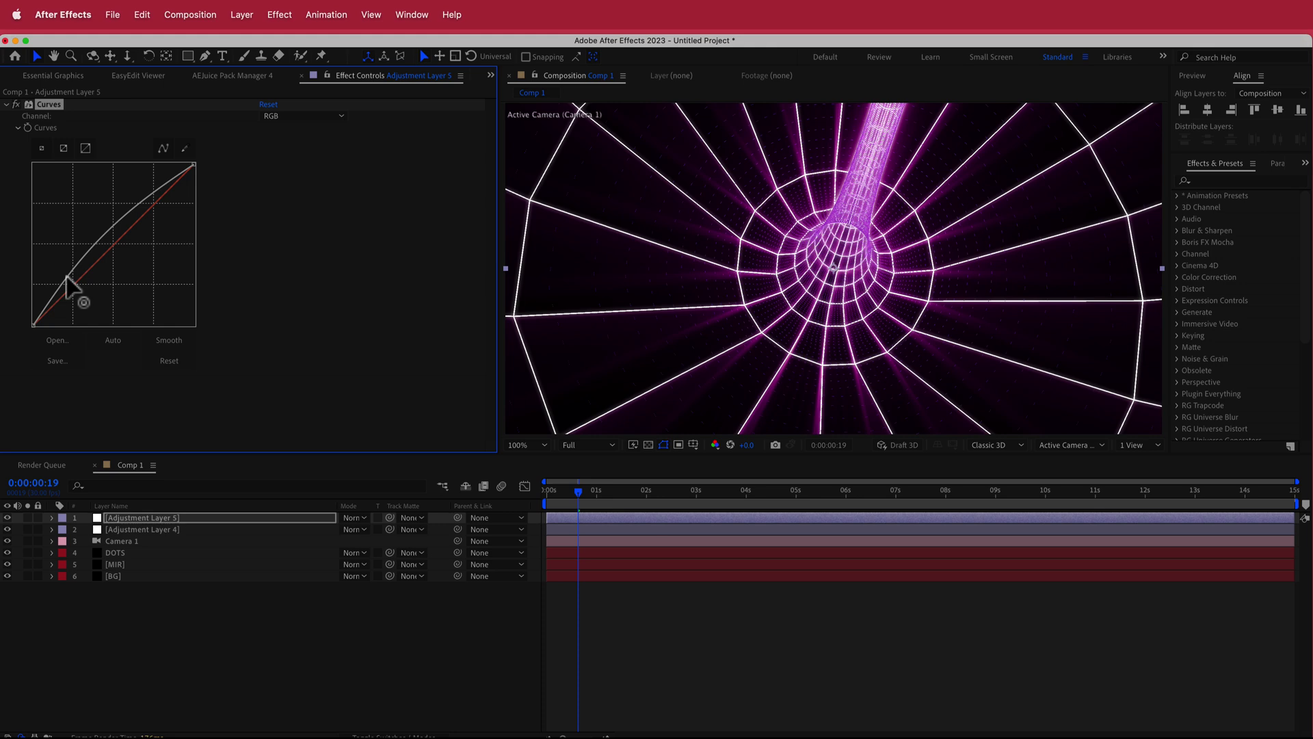
pyautogui.moveTo(151, 199); pyautogui.dragTo(445, 268)
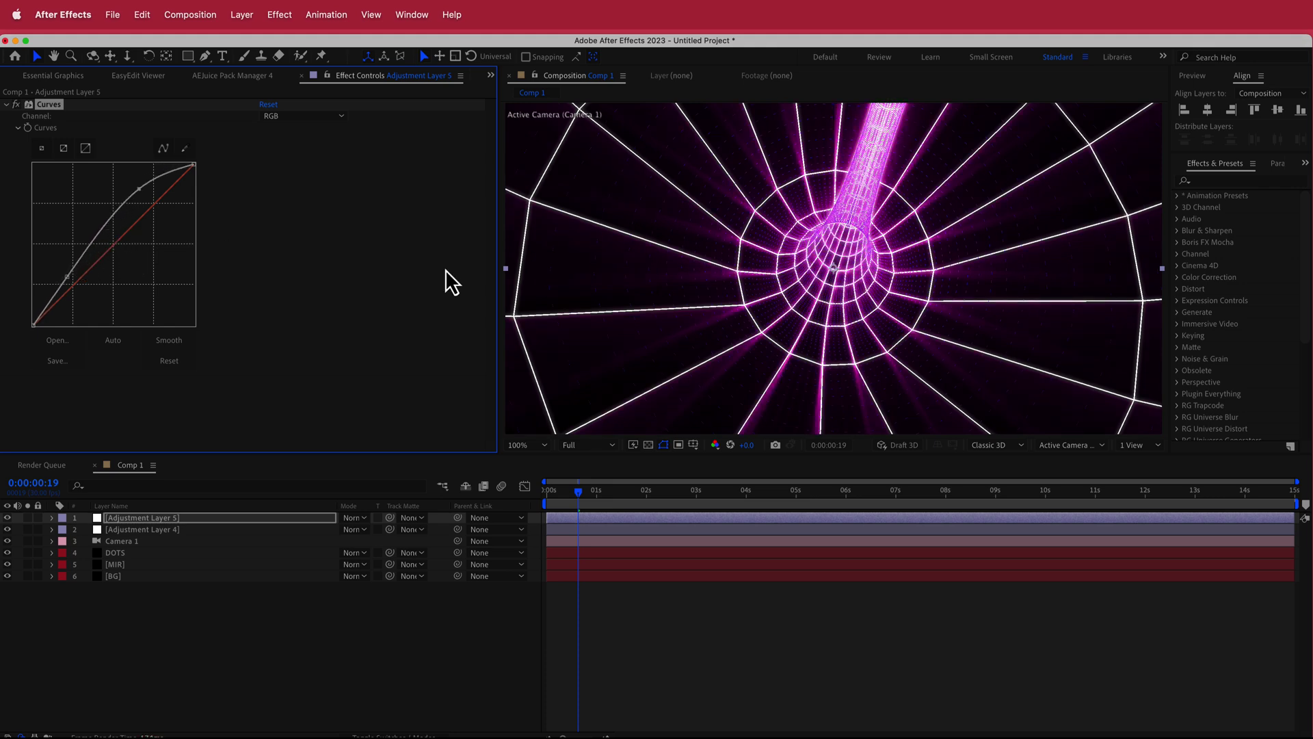
pyautogui.moveTo(580, 491); pyautogui.dragTo(547, 495)
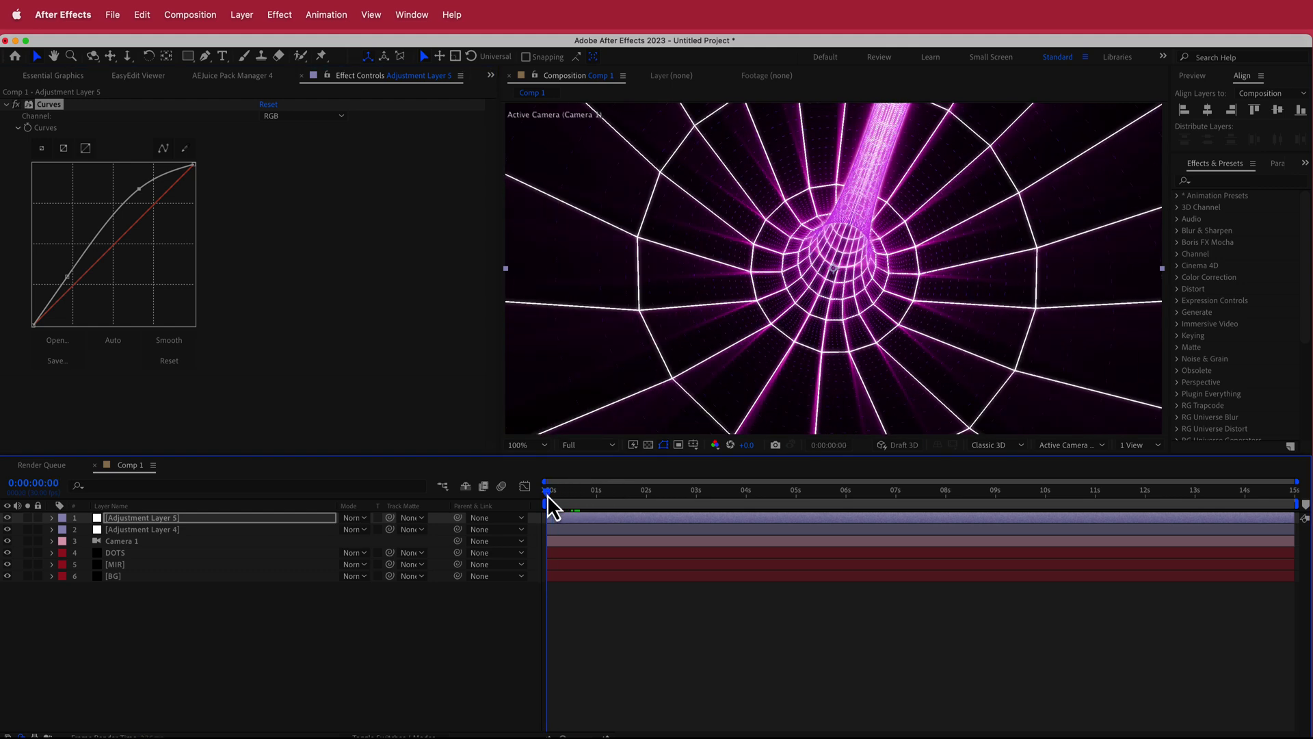
pyautogui.press('space')
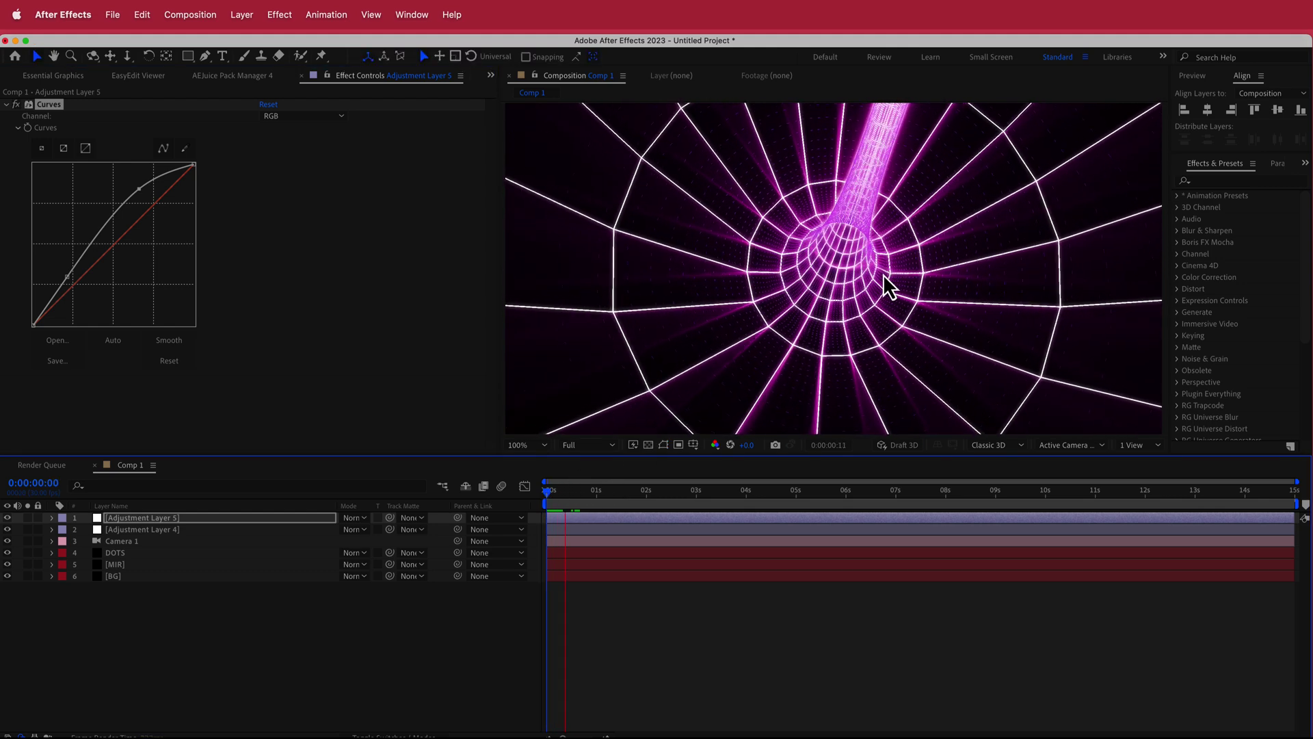
pyautogui.press('space')
# Add Adjustment Layer 6 on top and apply Noise to it via FX Console, editing its Amount.
pyautogui.rightClick(438, 520)
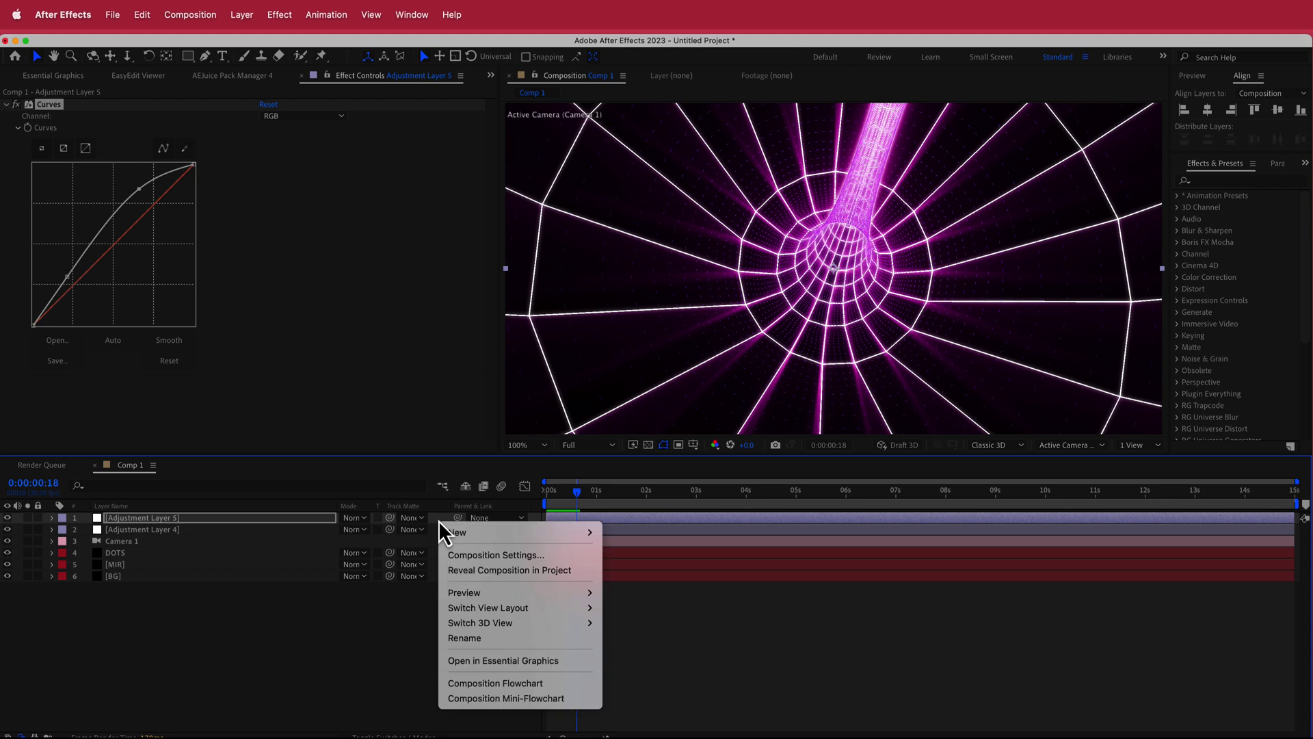
pyautogui.moveTo(541, 535)
pyautogui.click(675, 646)
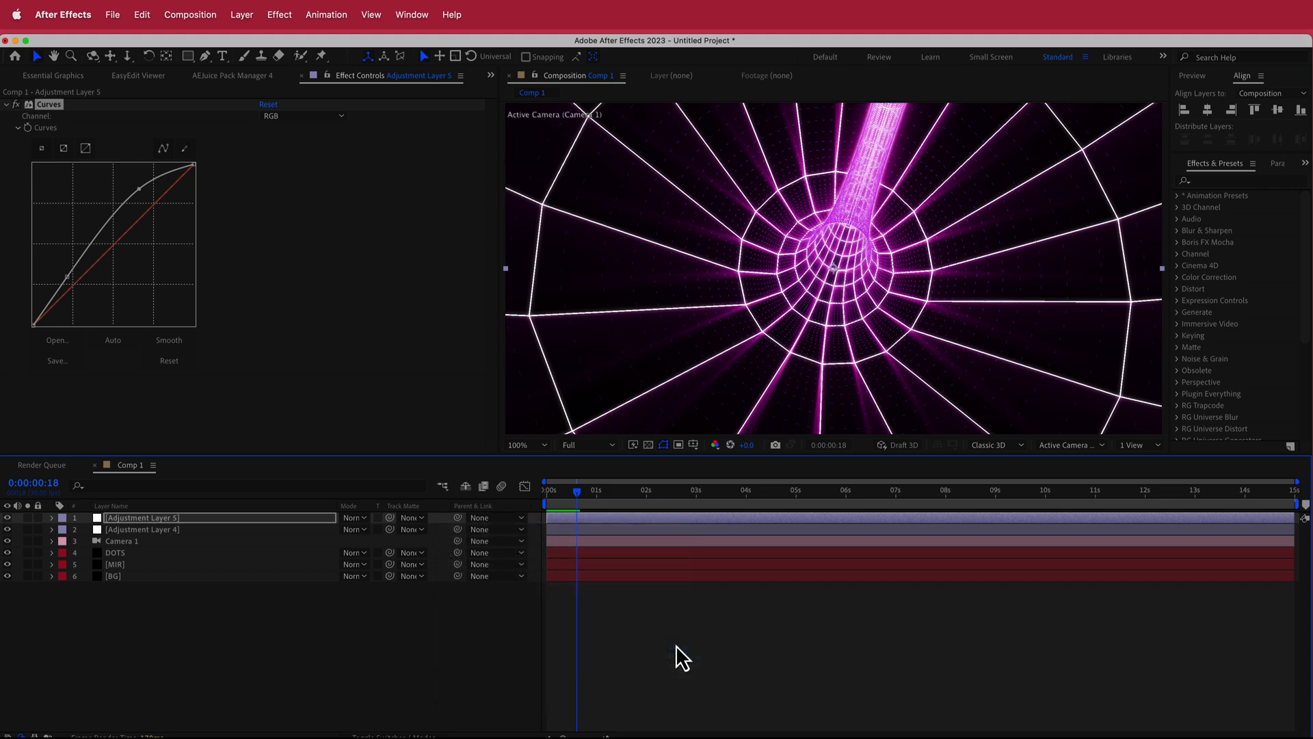
pyautogui.hotkey('ctrl', 'space')
pyautogui.write('nois')
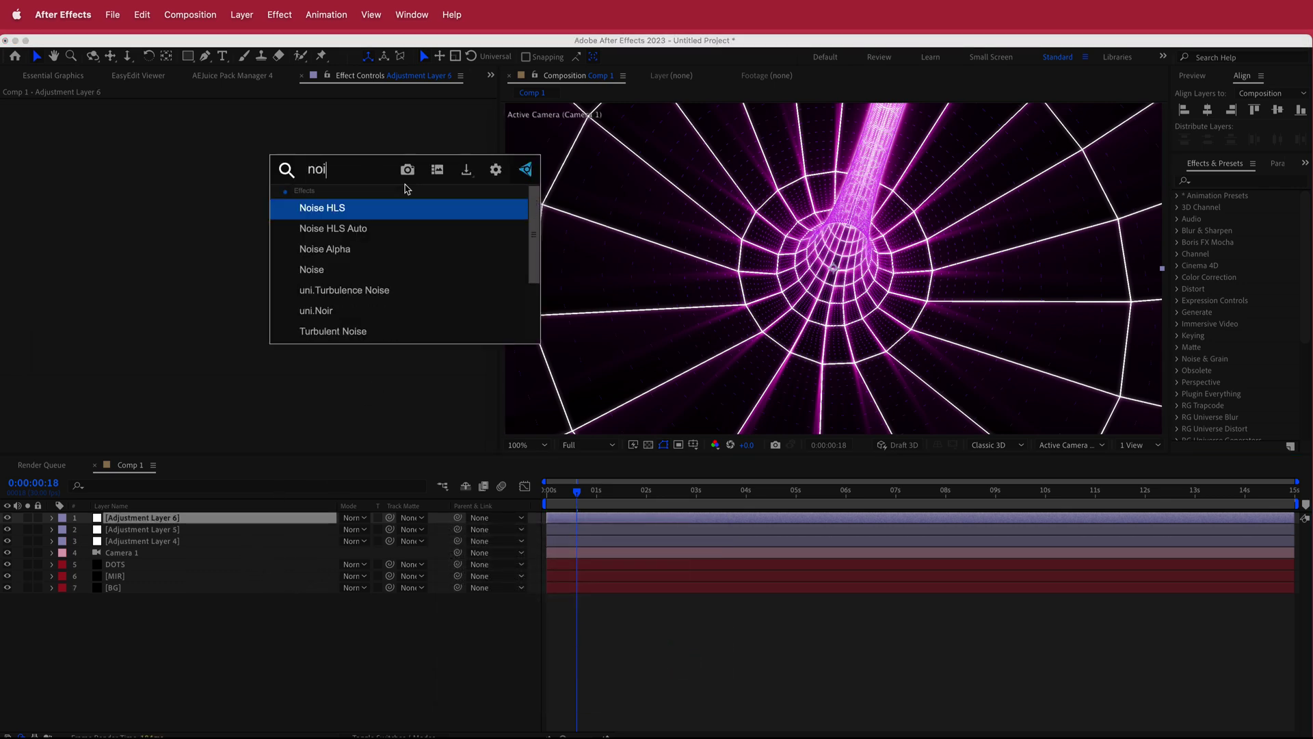
pyautogui.press('Down')
pyautogui.press('Down')
pyautogui.press('Down')
pyautogui.press('Return')
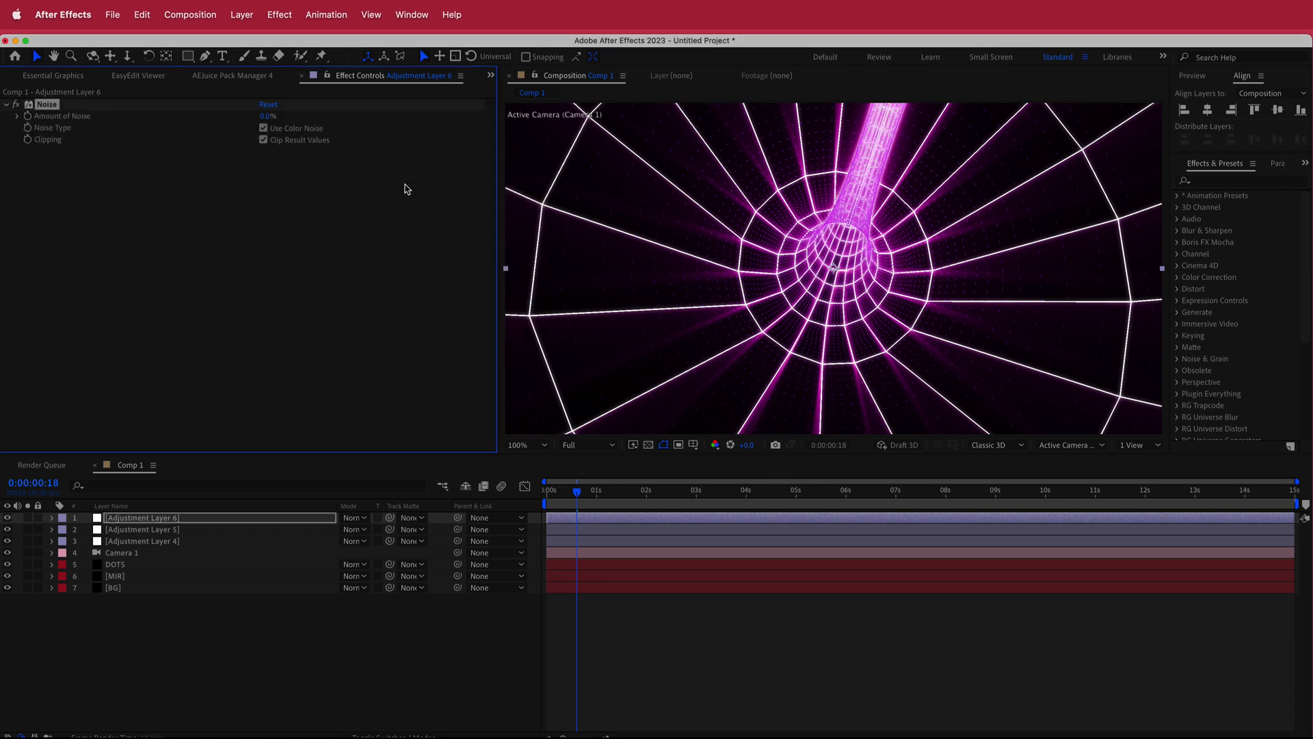
pyautogui.click(266, 118)
# Scrub back near the start and preview the tunnel animation twice.
pyautogui.moveTo(580, 493); pyautogui.dragTo(557, 494)
pyautogui.press('space')
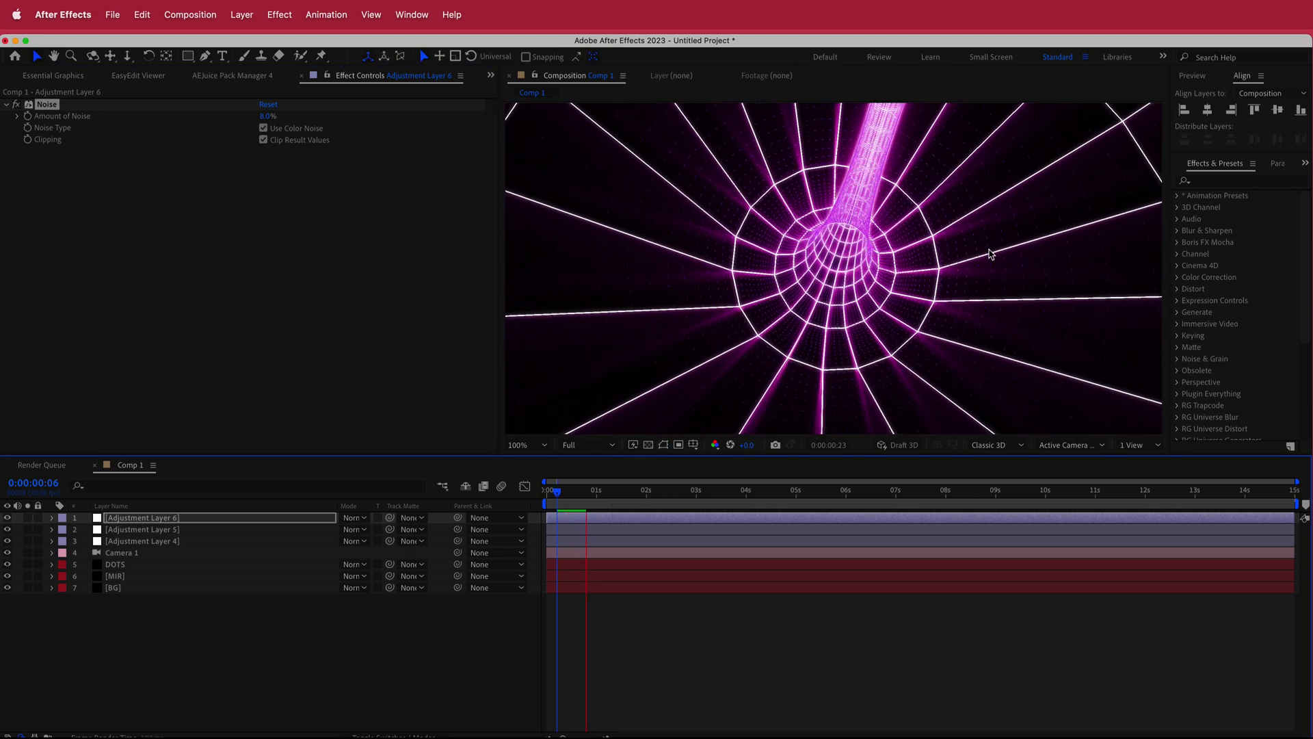
pyautogui.press('space')
pyautogui.moveTo(603, 492); pyautogui.dragTo(555, 499)
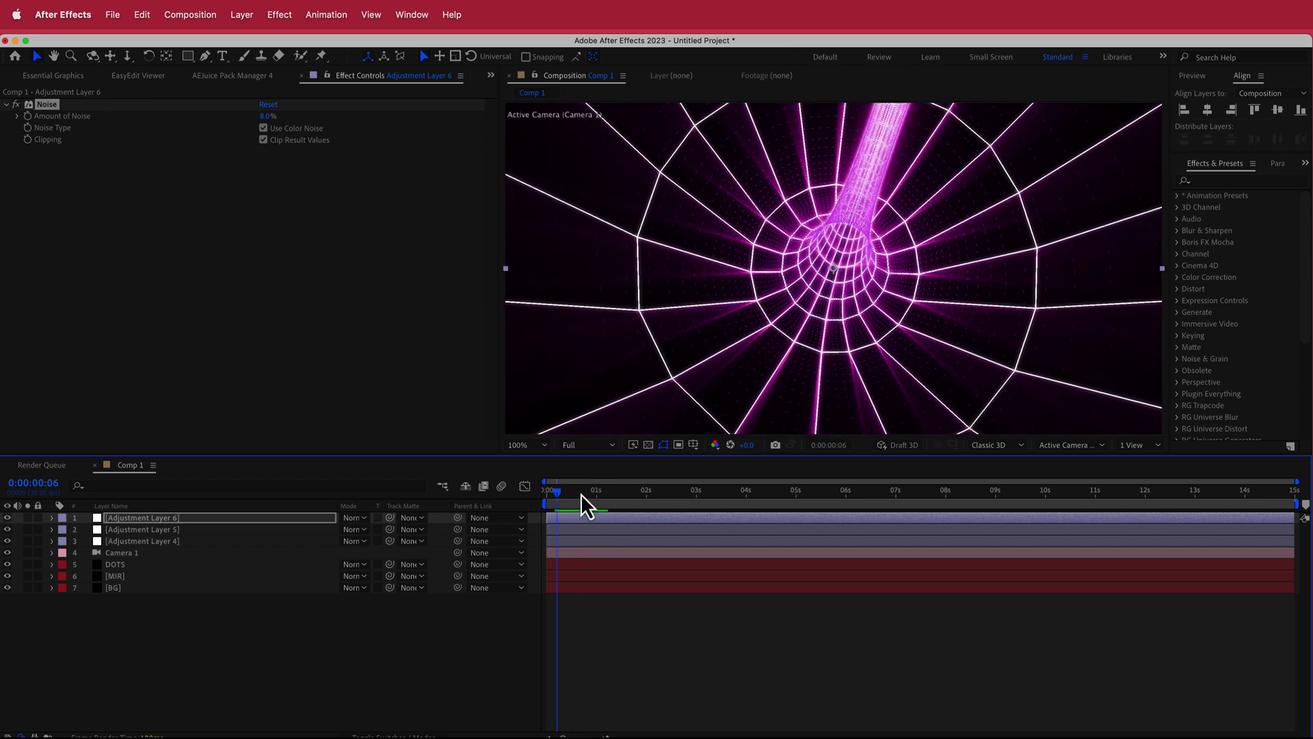
pyautogui.press('space')
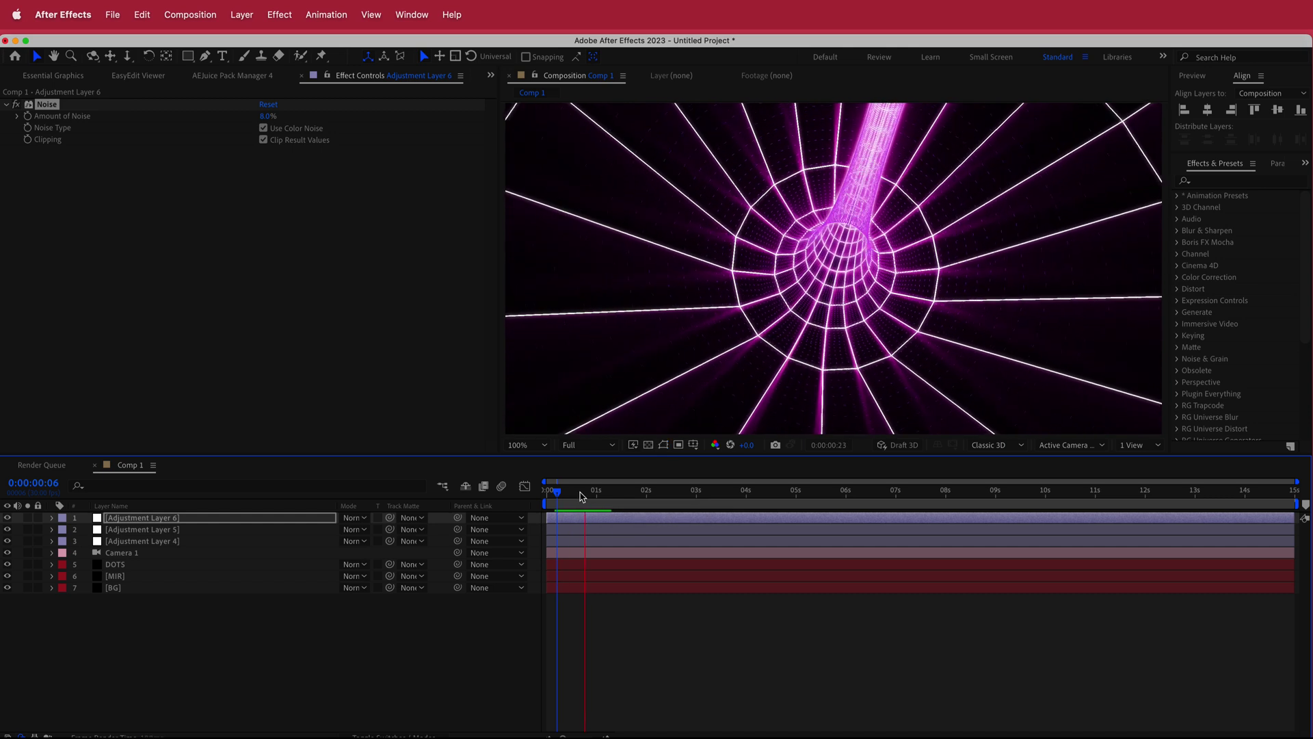